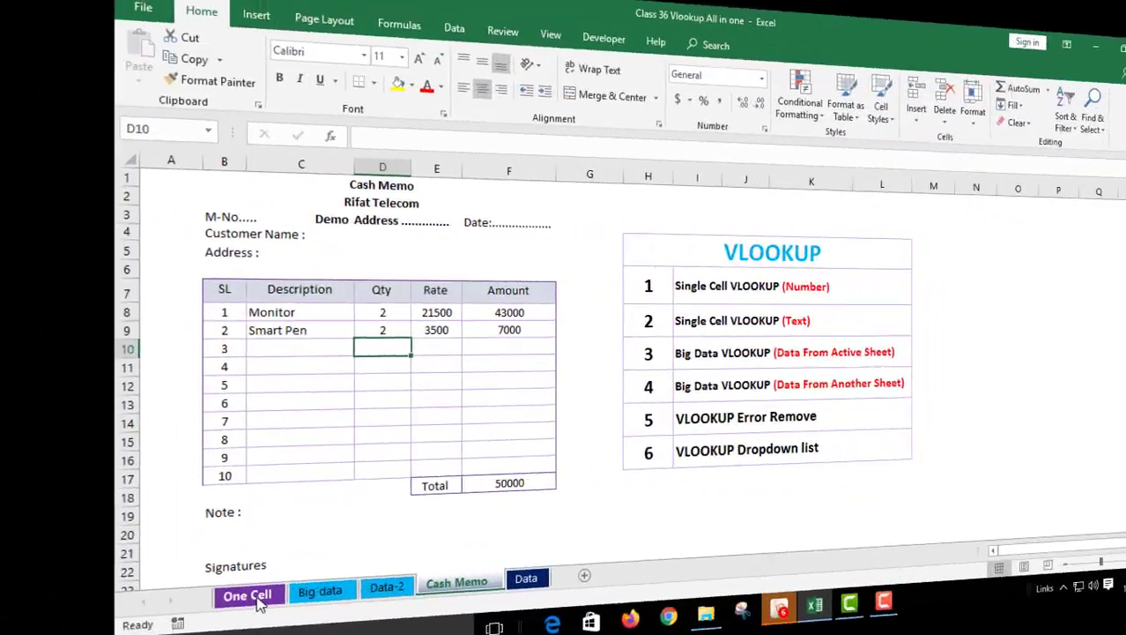
Open the One Cell sheet and select the empty lookup cell B2.
left_click(251, 598)
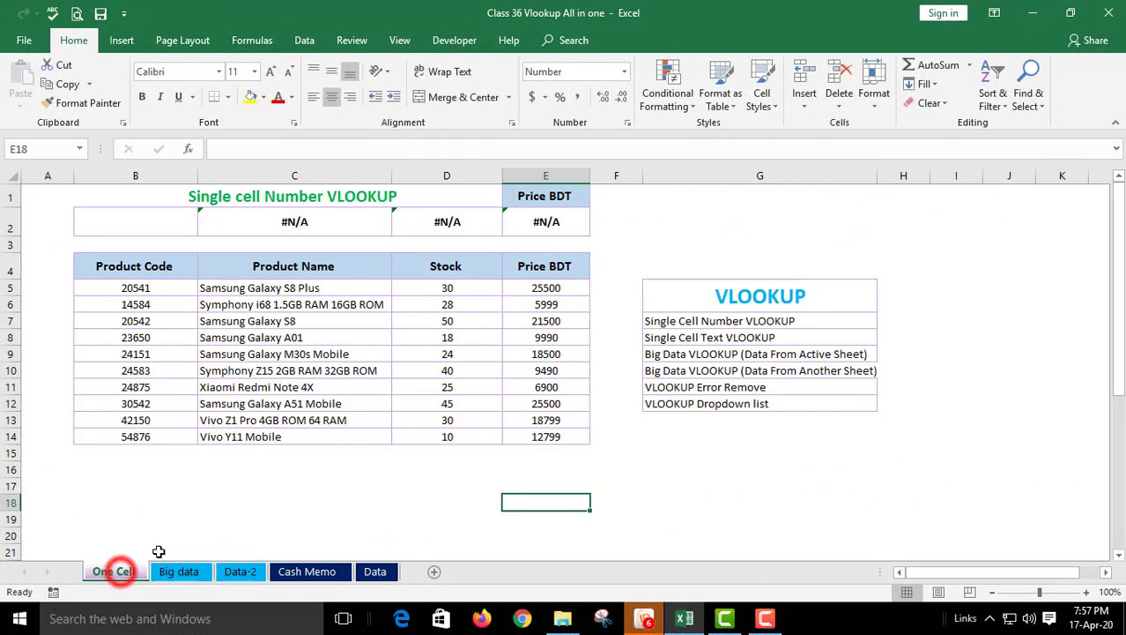
left_click(285, 505)
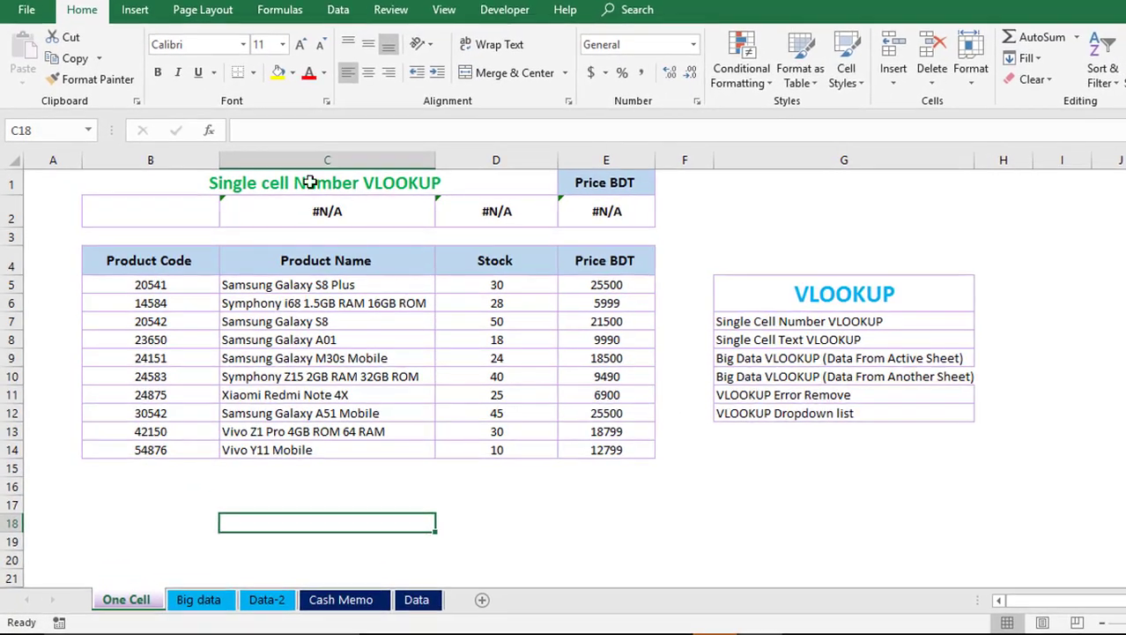
left_click(146, 221)
left_click(161, 211)
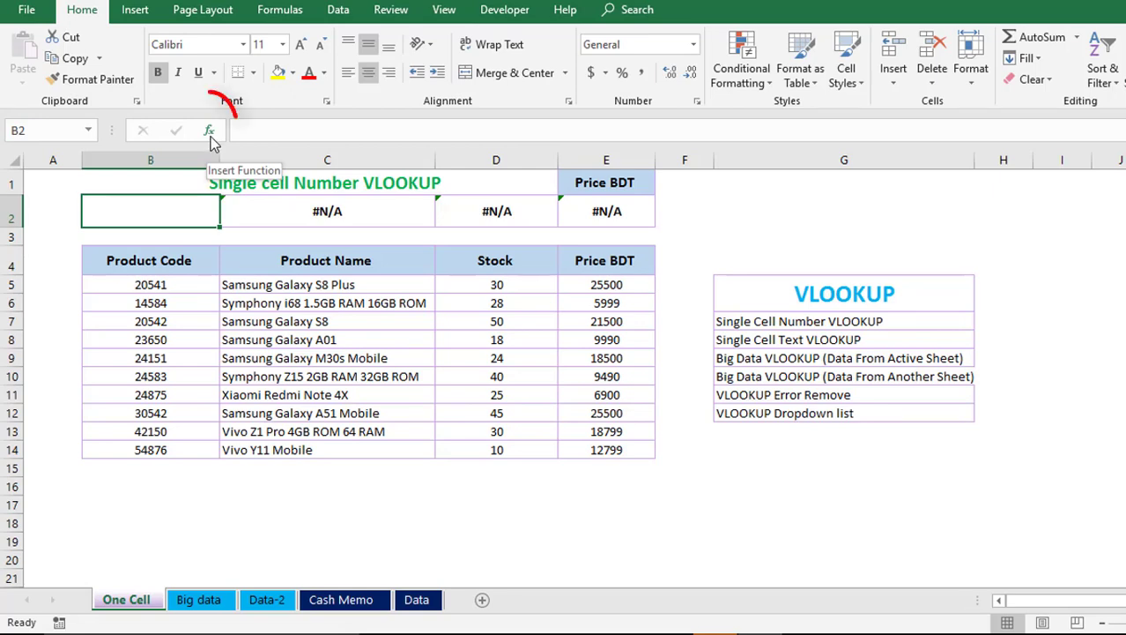
Insert the VLOOKUP function from the All category into cell B2, and cancel at its arguments.
left_click(209, 130)
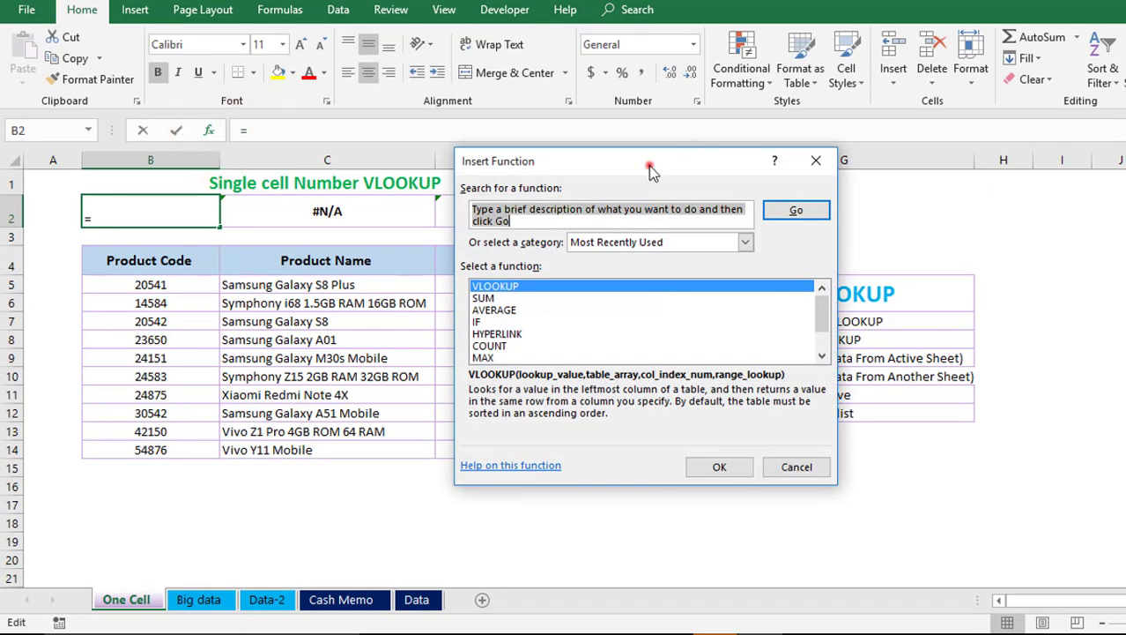
left_click_drag(647, 166, 851, 174)
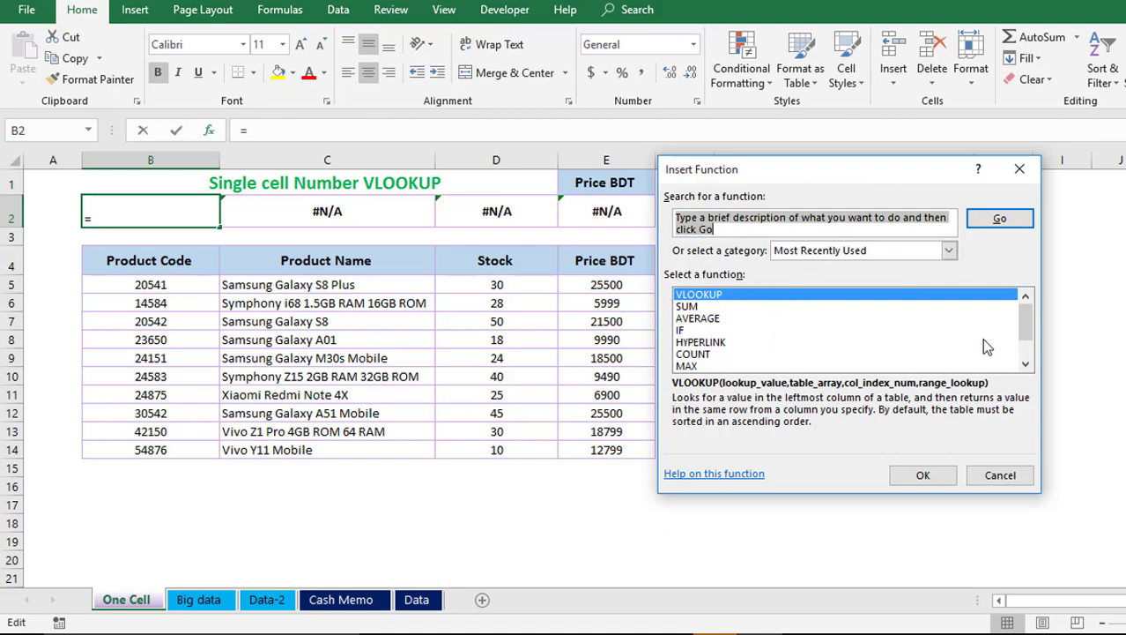
left_click(949, 251)
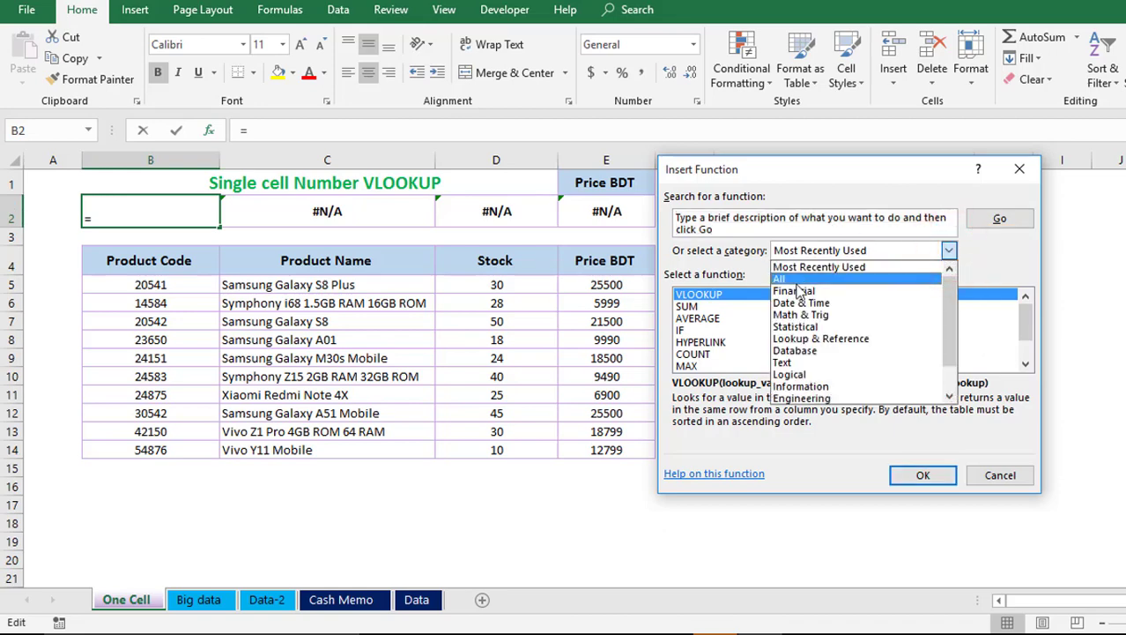
left_click(796, 280)
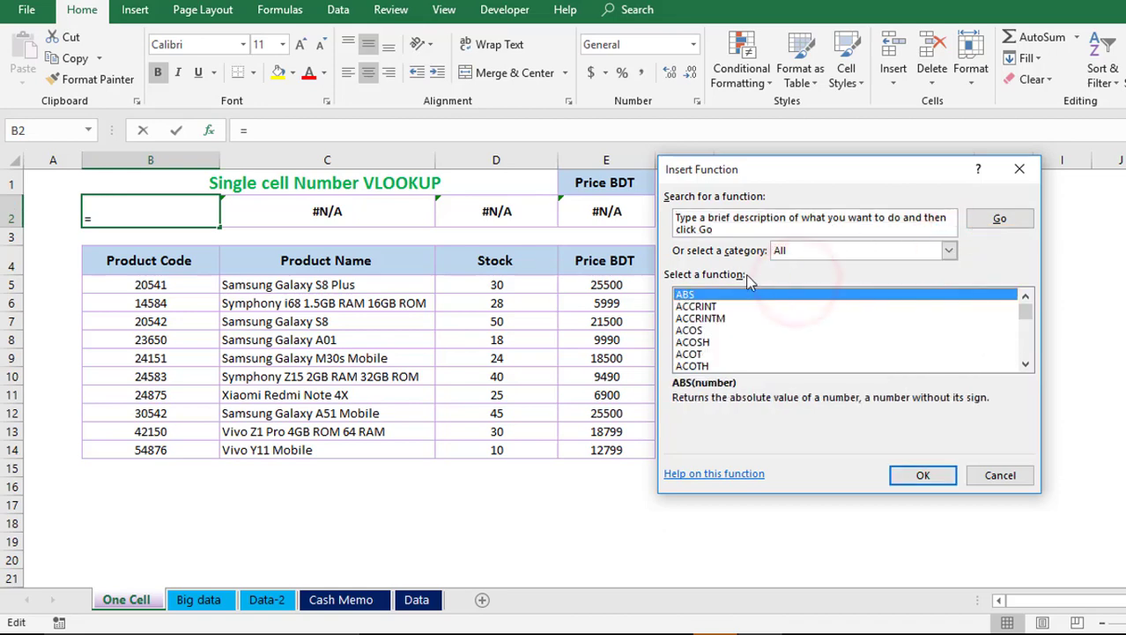
left_click(692, 330)
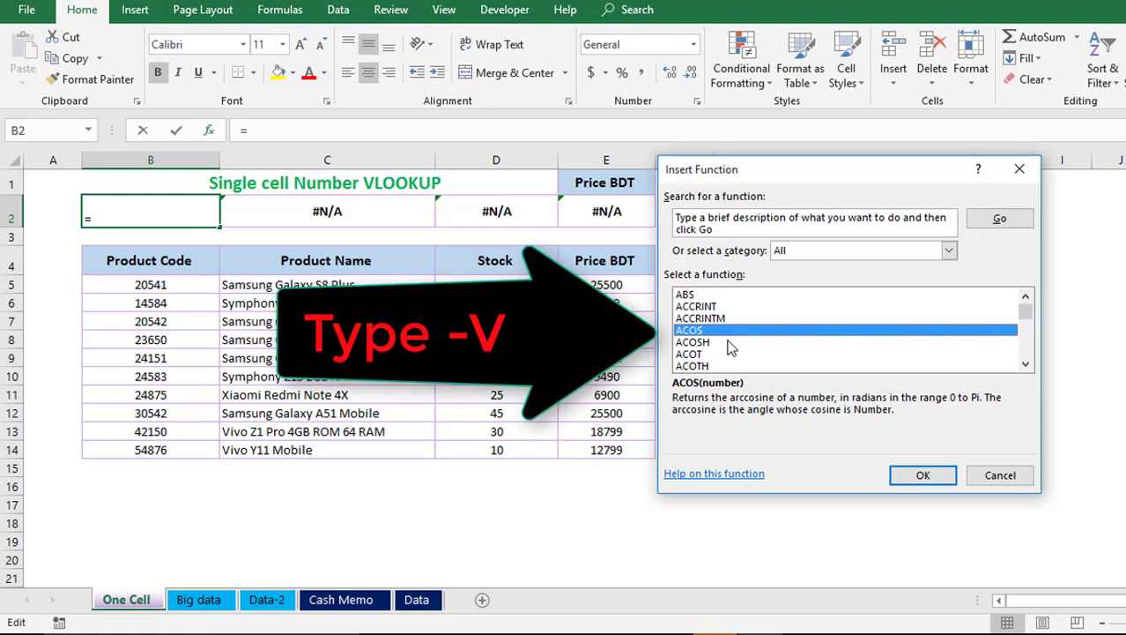
key("v")
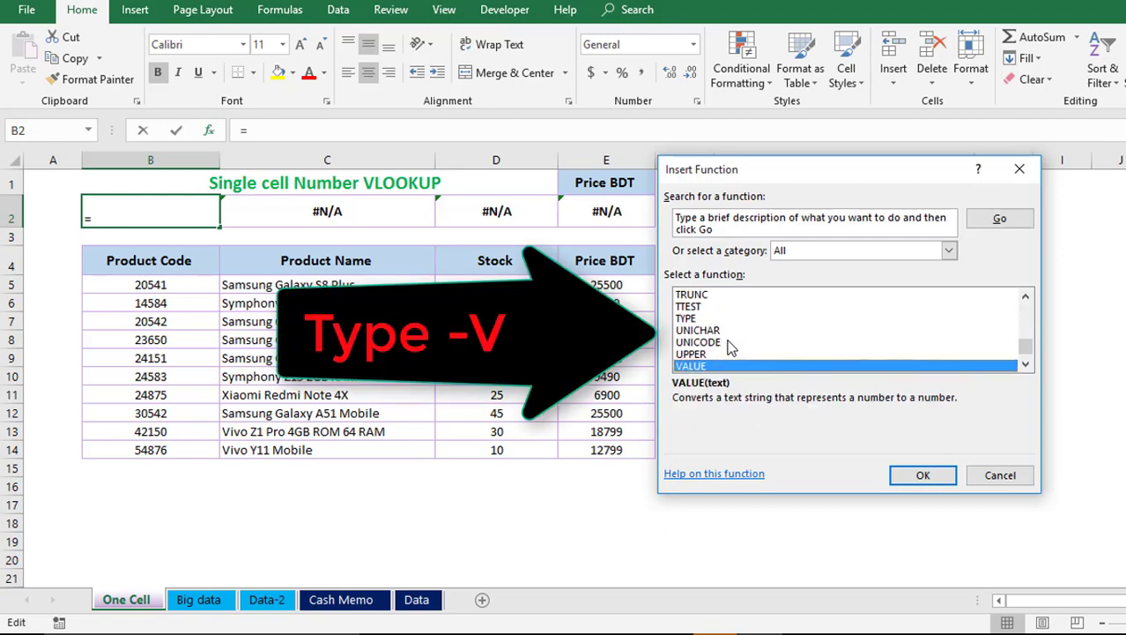
left_click(1027, 366)
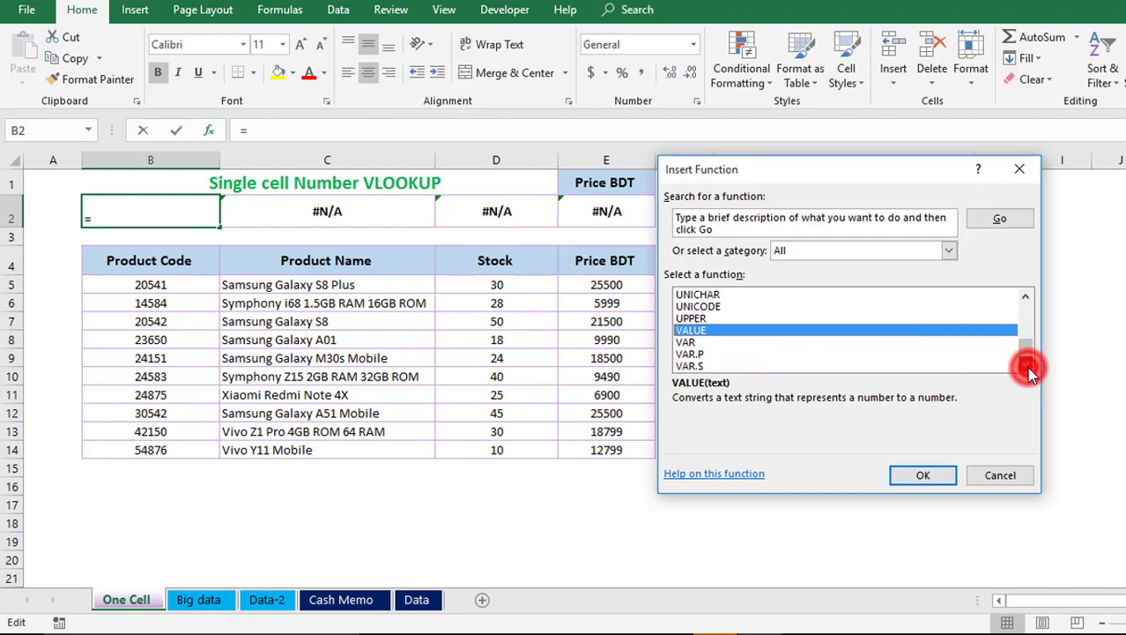
left_click(1027, 367)
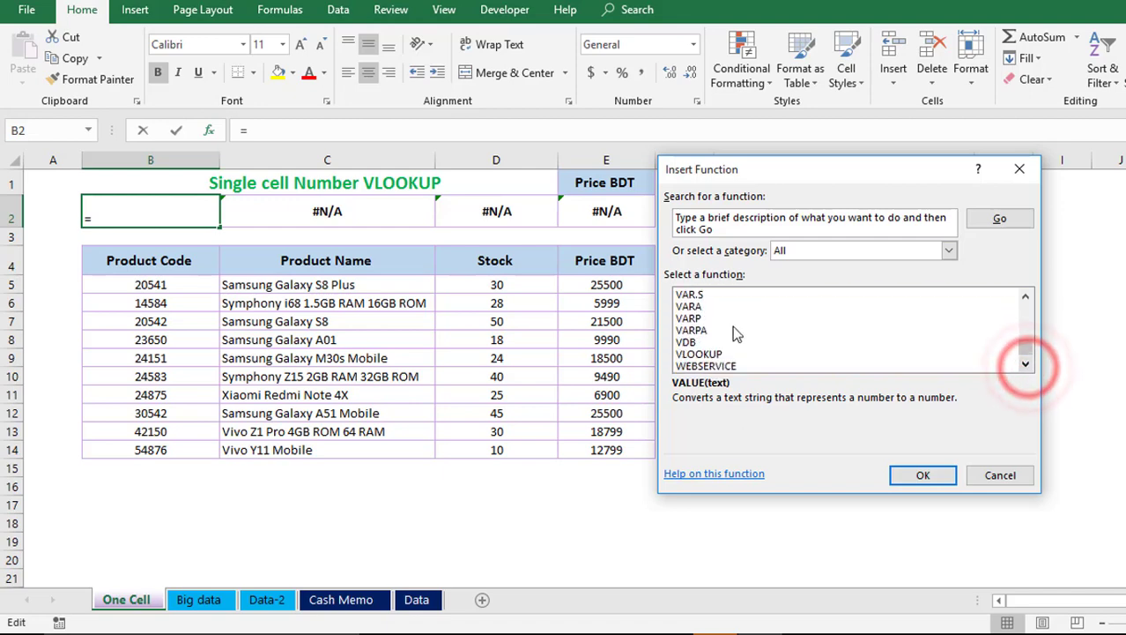
left_click(723, 353)
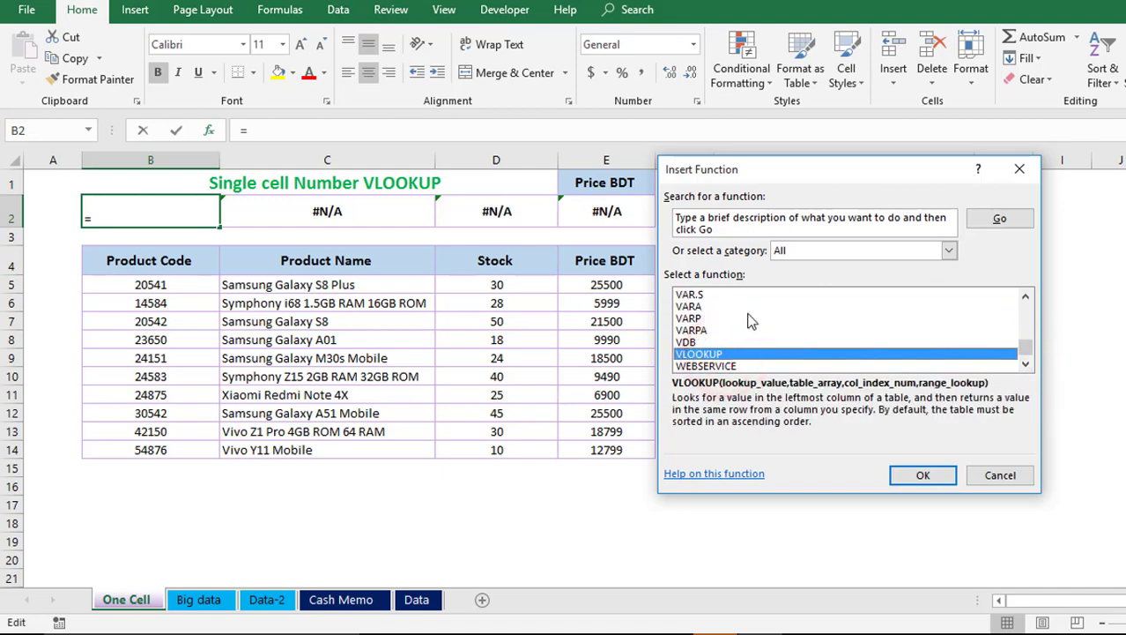
left_click(932, 478)
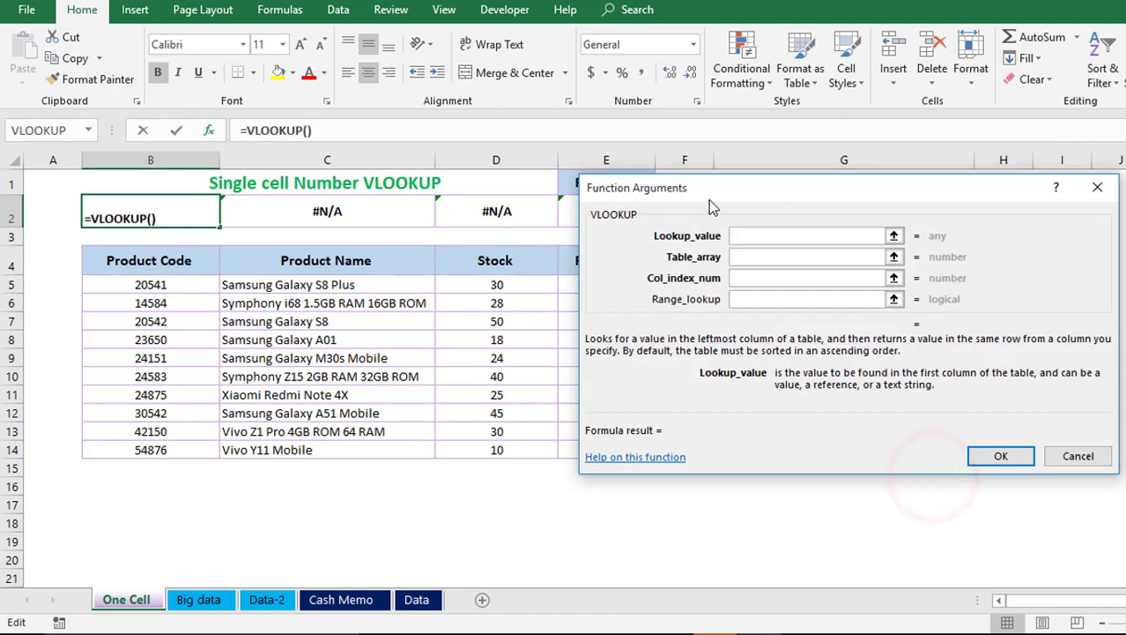
left_click_drag(709, 200, 747, 221)
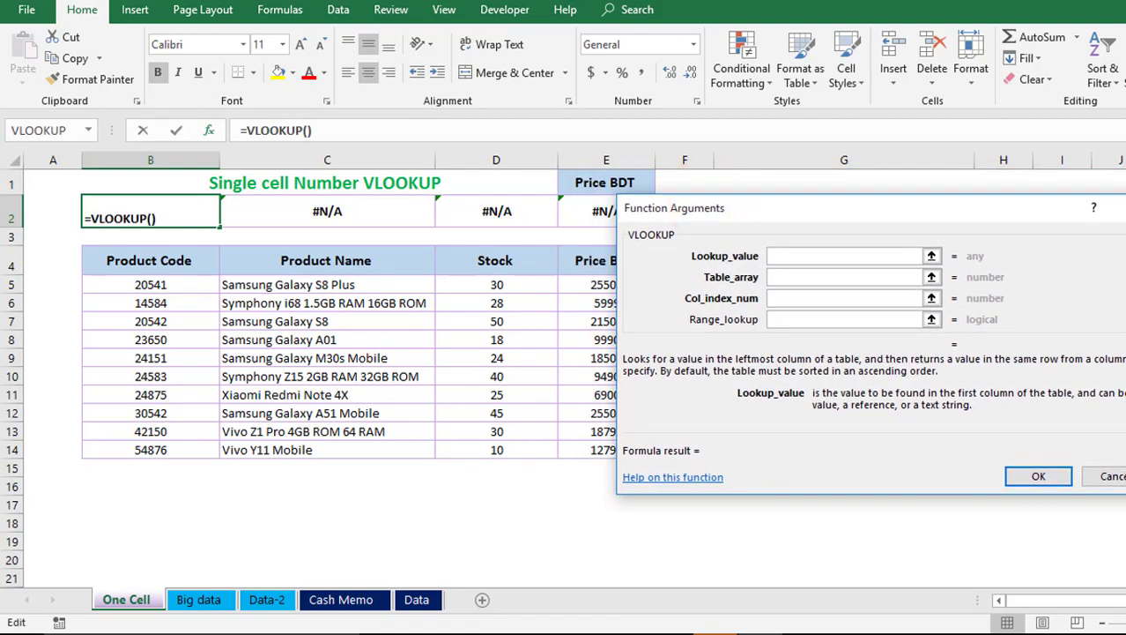
left_click(1110, 477)
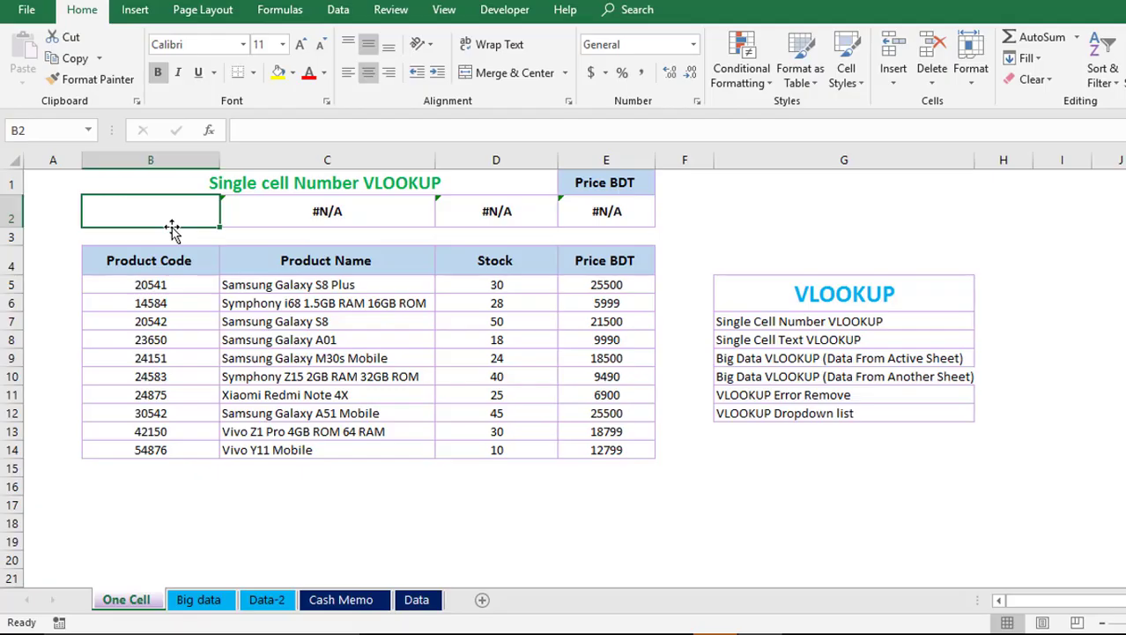
Start a VLOOKUP formula in cell B2 by entering =vl and accepting the suggested function.
type("=")
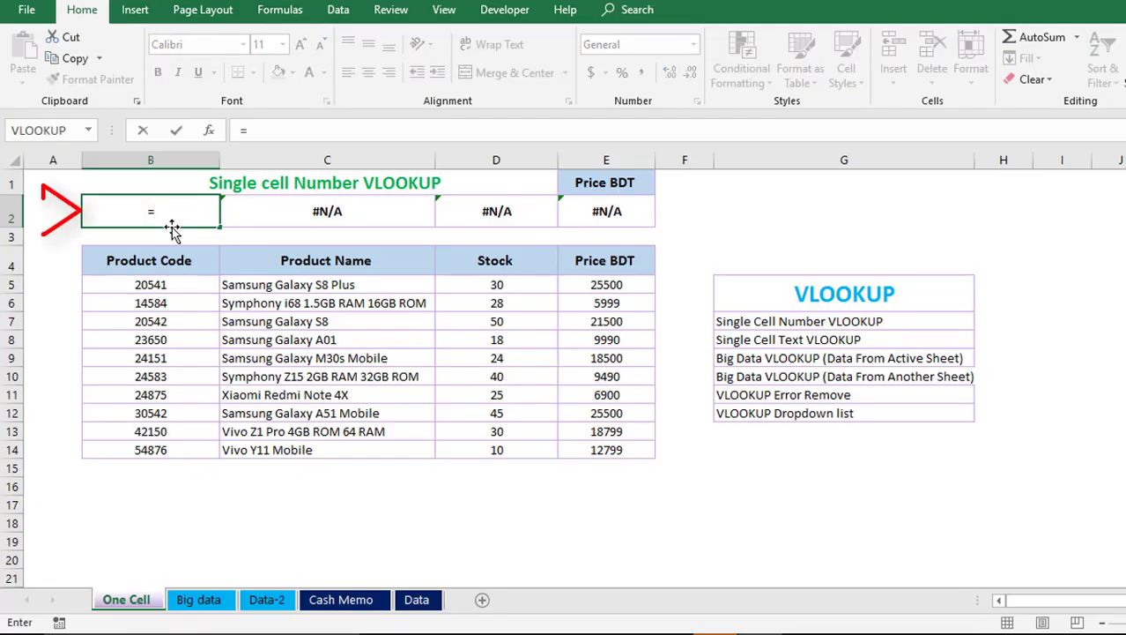
type("vl")
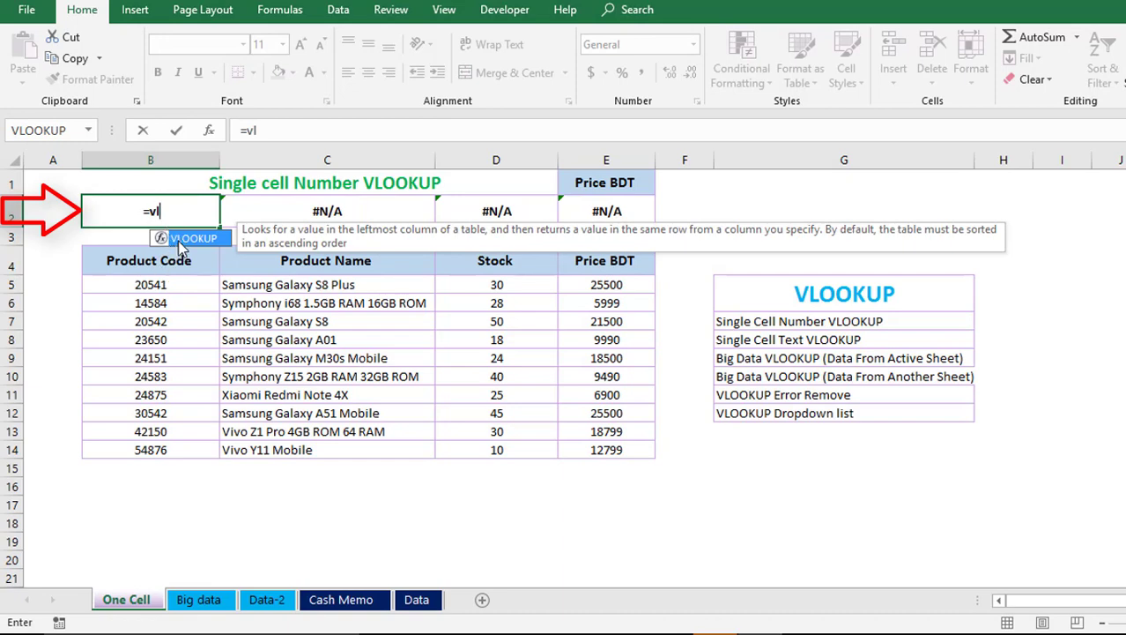
double_click(181, 245)
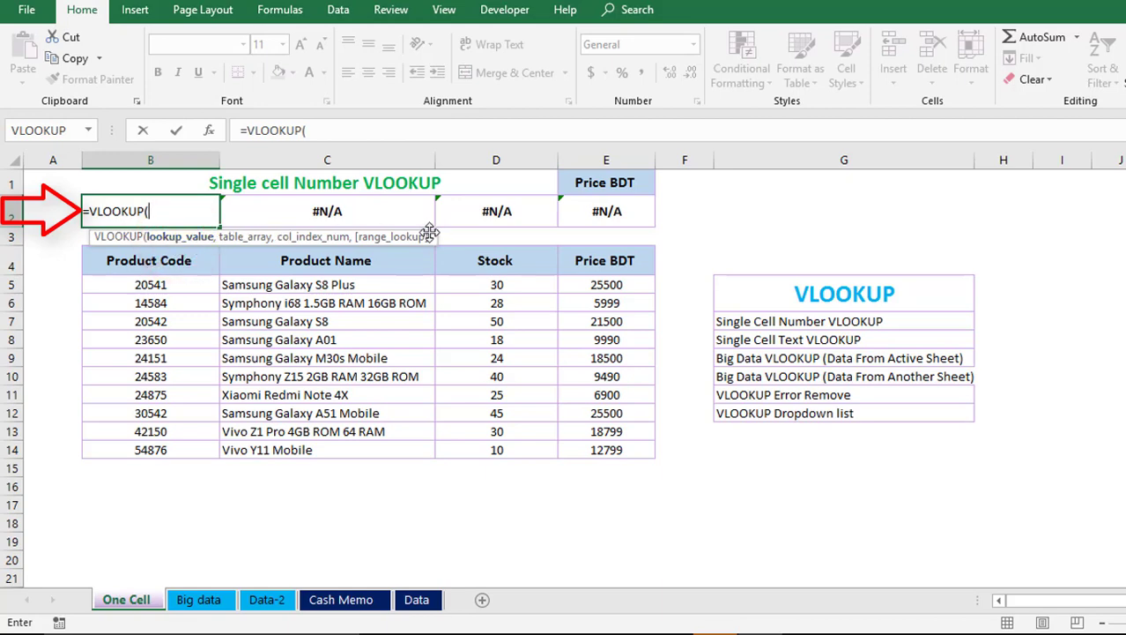
Shorten the formula in B2 to =VL and complete it to VLOOKUP again, discarding the entry.
left_click(156, 212)
key("BackSpace")
key("BackSpace")
key("BackSpace")
key("BackSpace")
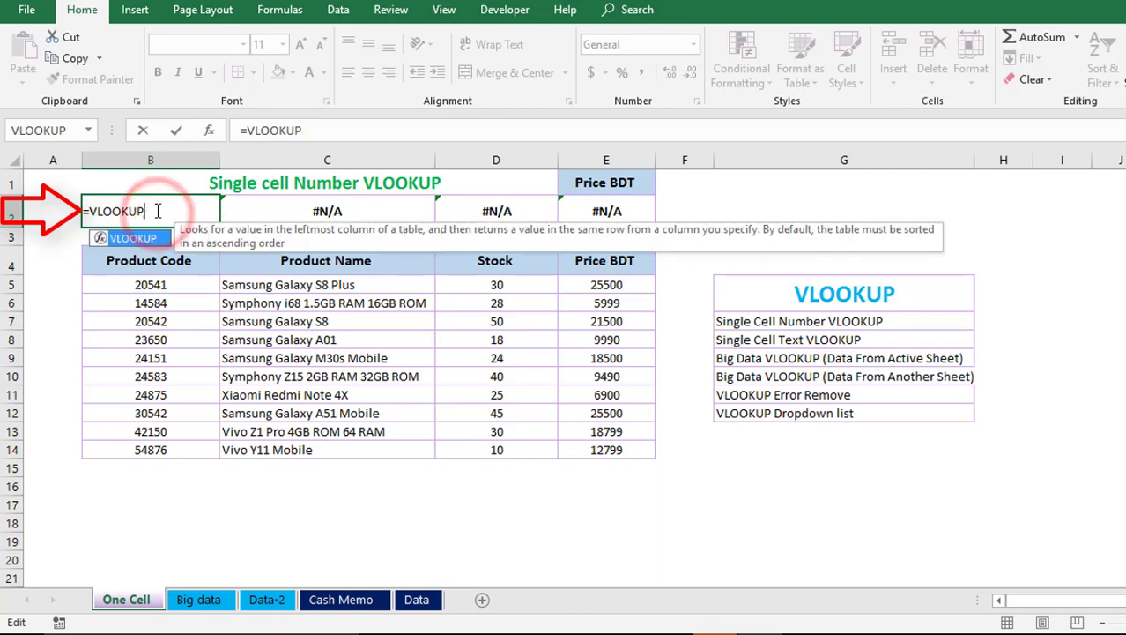
key("BackSpace")
key("BackSpace")
key("Tab")
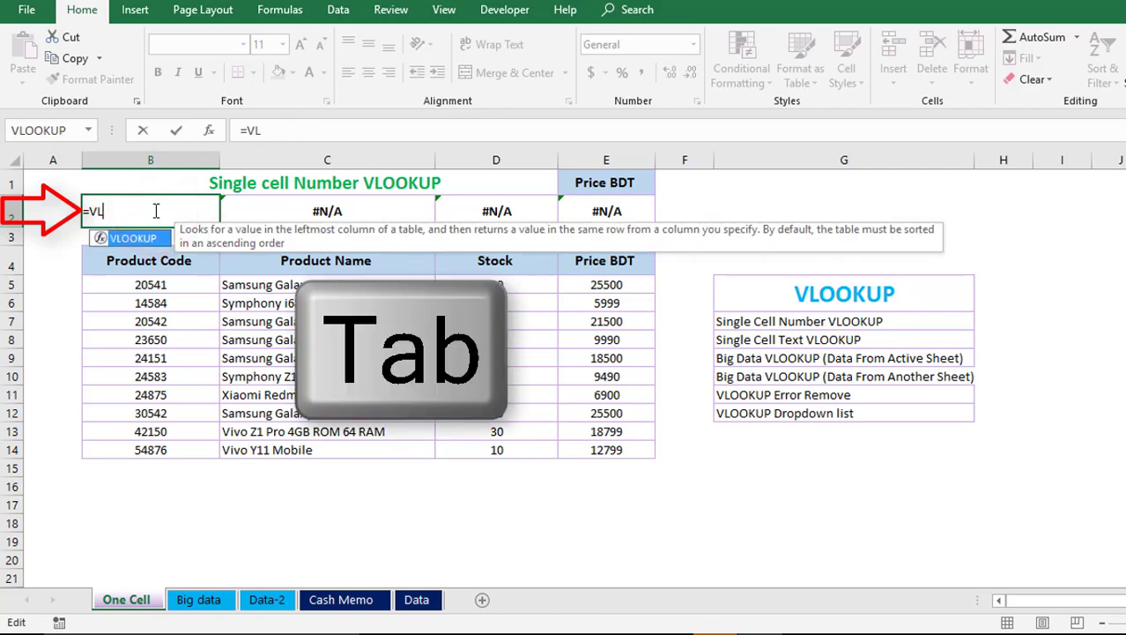
key("Tab")
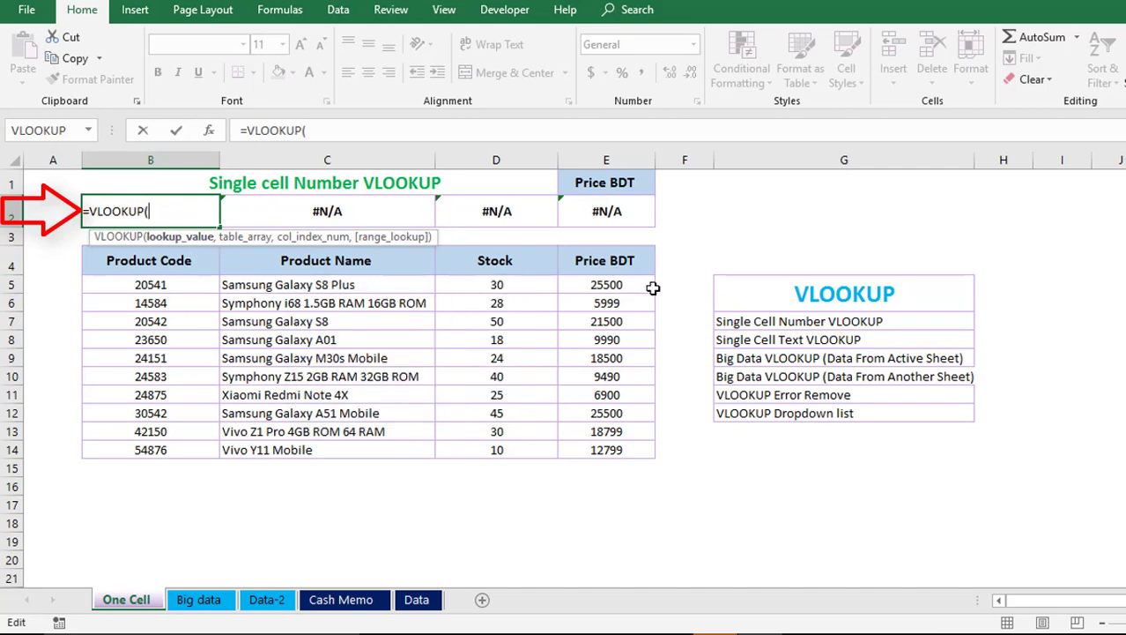
key("Escape")
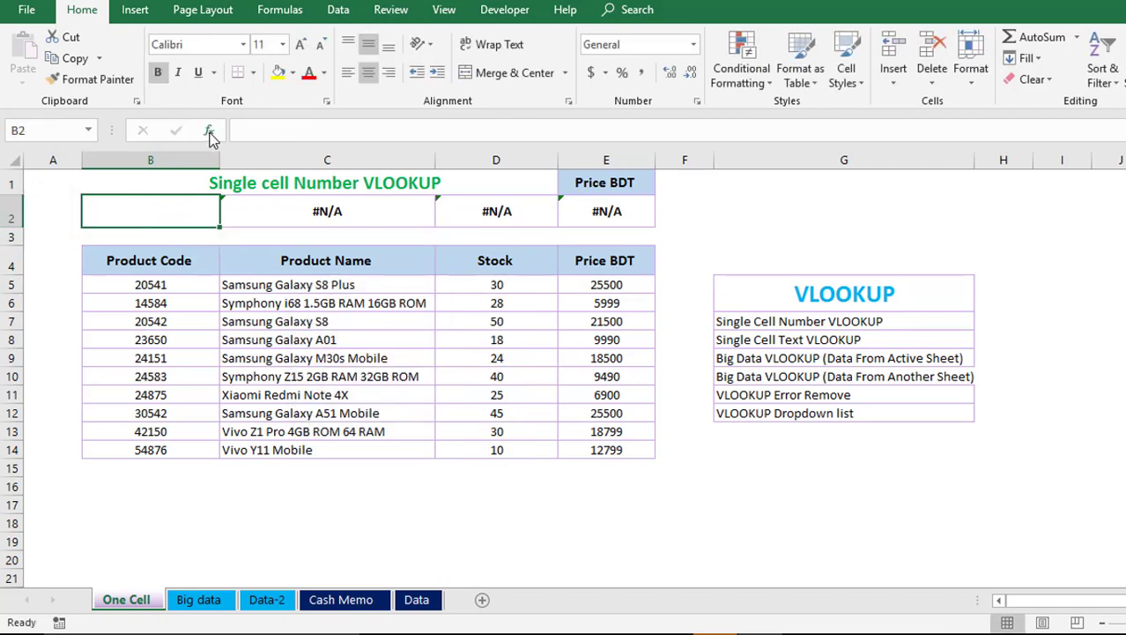
Open the VLOOKUP arguments from the Most Recently Used functions and examine Lookup_value, Table_array, Col_index_num and Range_lookup, leaving B2 empty.
left_click(209, 131)
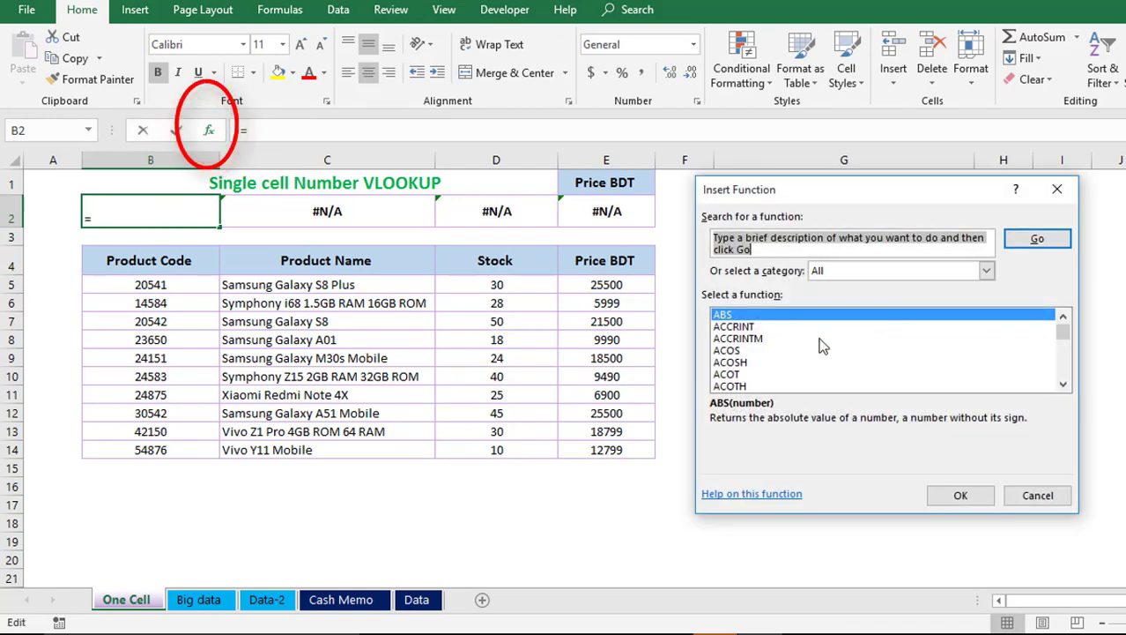
left_click(988, 271)
left_click(839, 291)
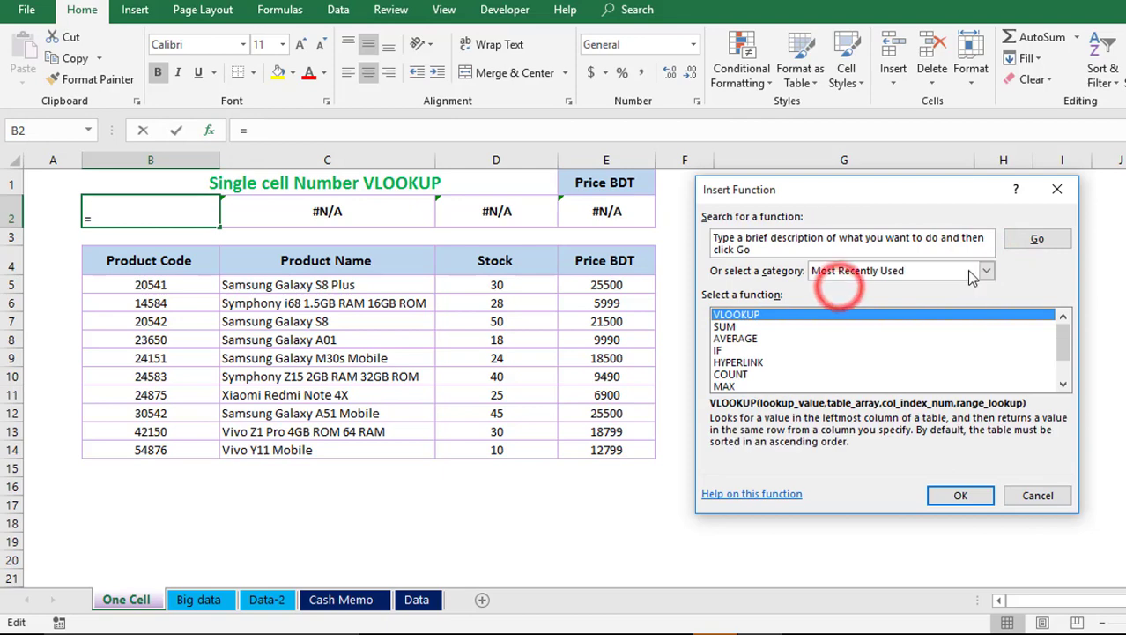
left_click(961, 496)
left_click_drag(730, 203, 764, 225)
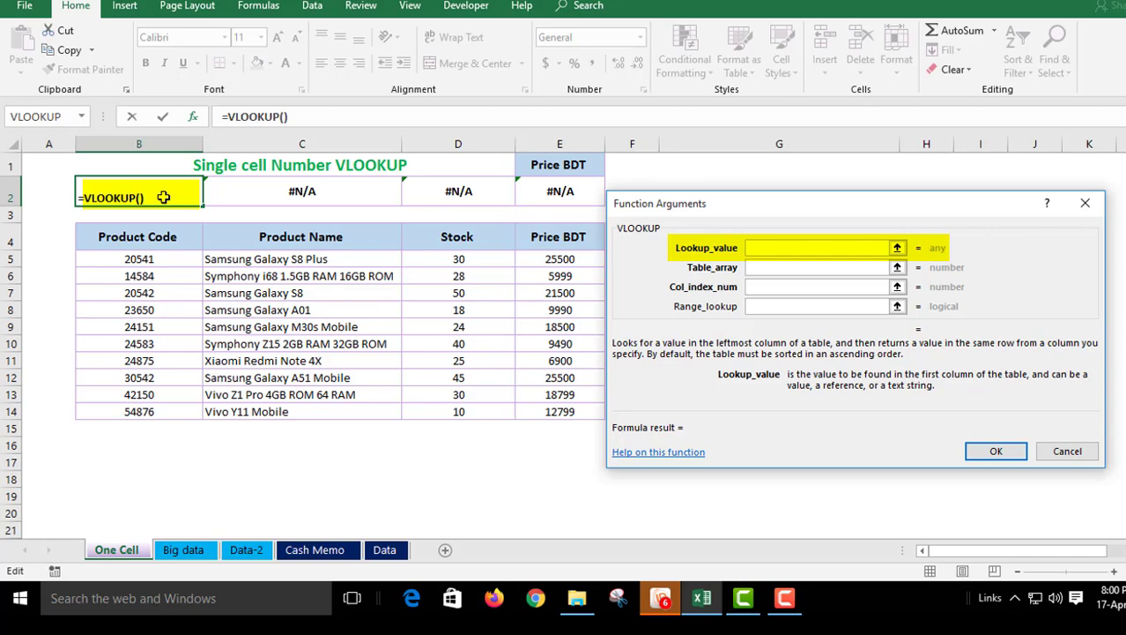
left_click(766, 269)
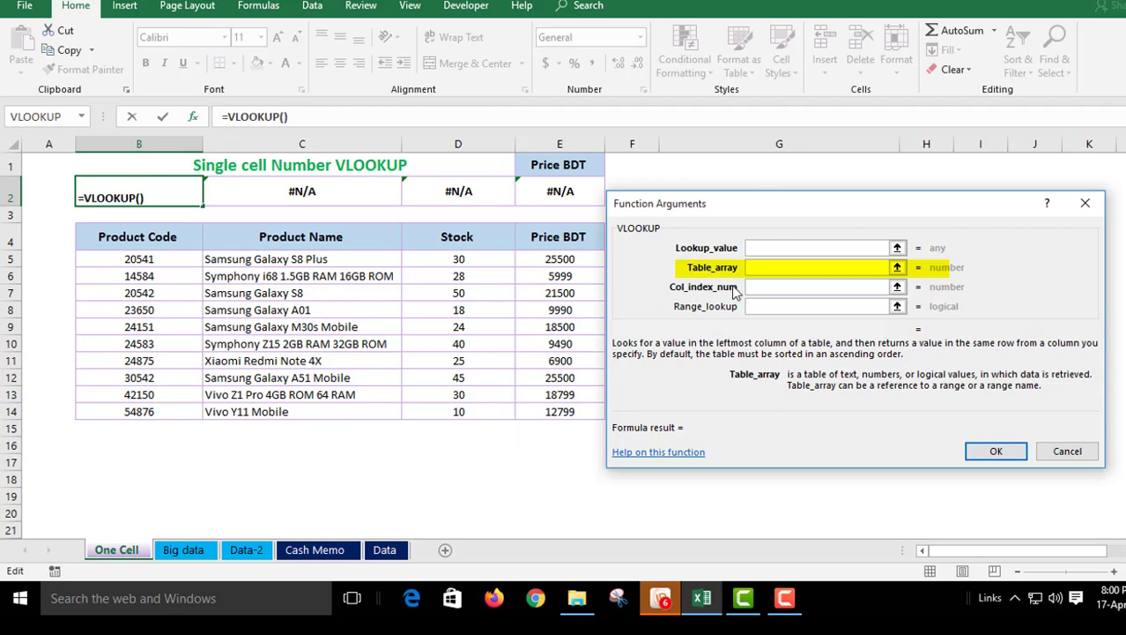
left_click(764, 288)
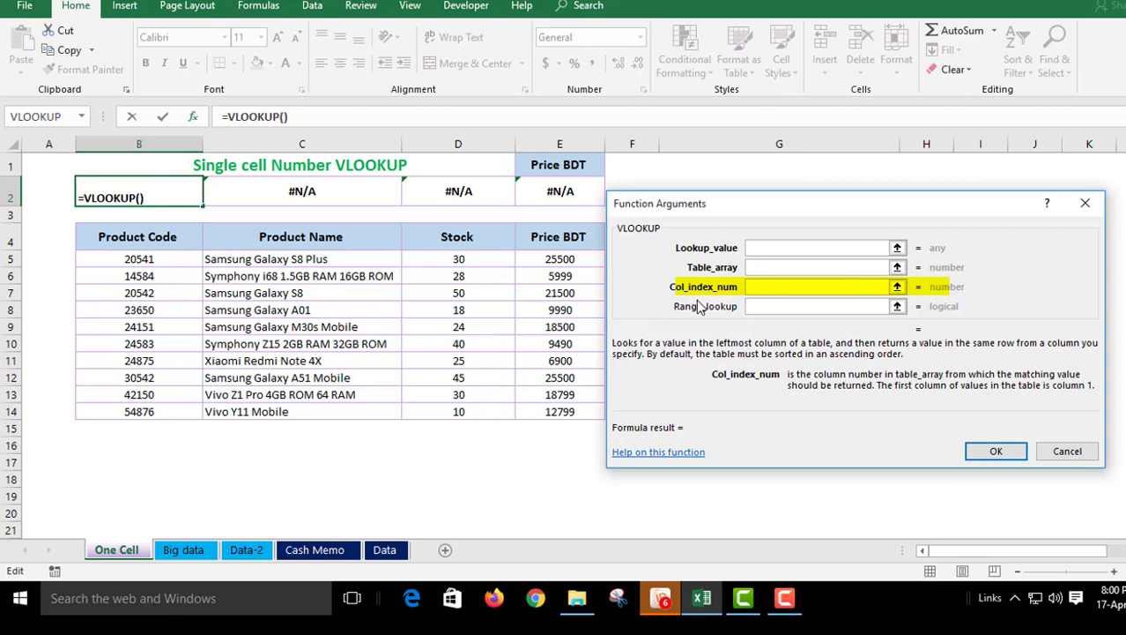
left_click(759, 306)
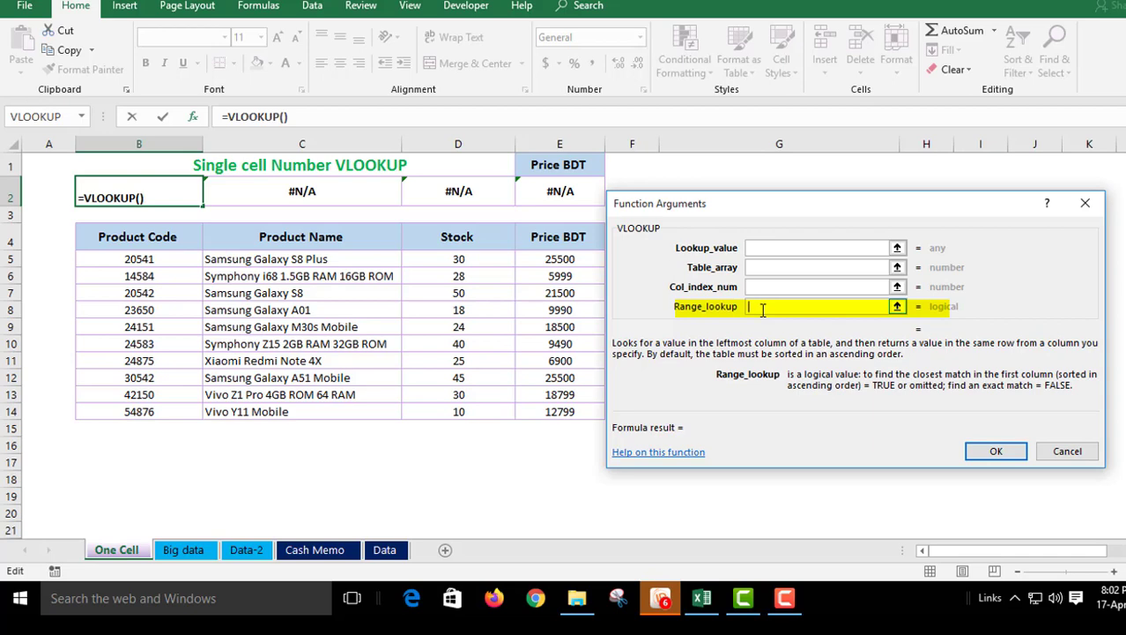
left_click(763, 307)
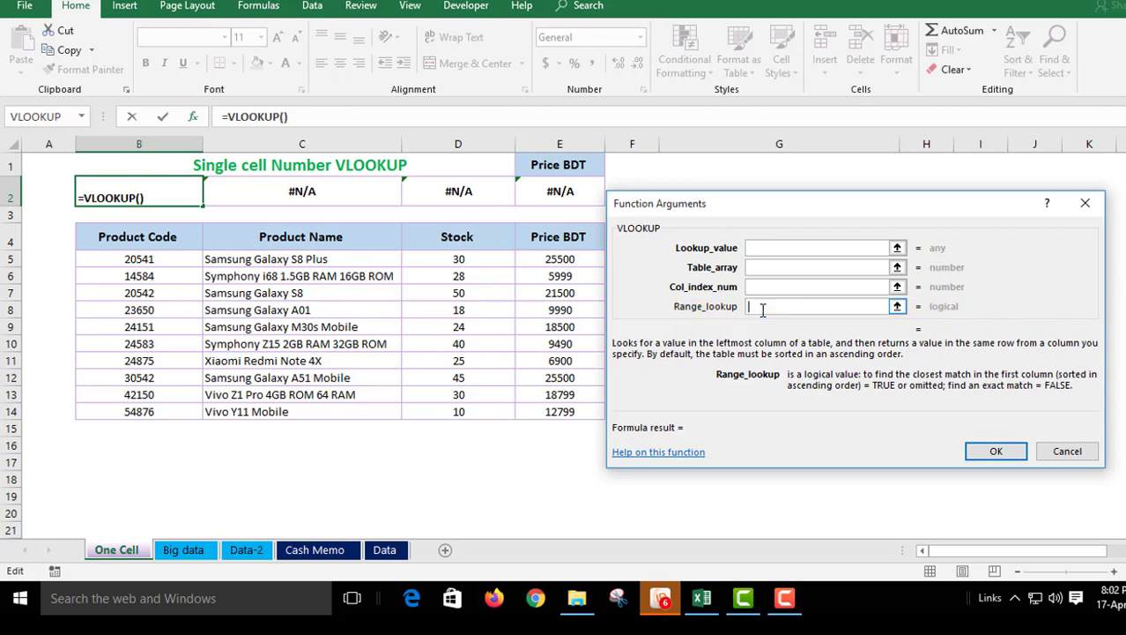
mouse_move(708, 232)
left_mouse_down()
mouse_move(726, 218)
mouse_move(710, 217)
left_mouse_up()
key("Escape")
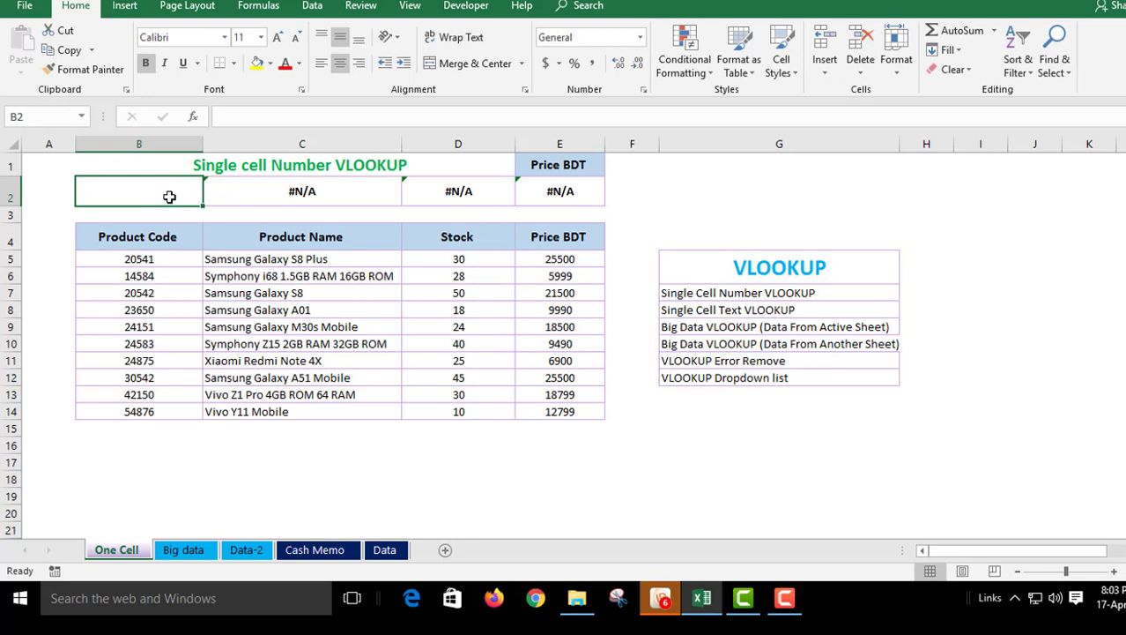
Inspect the first product code in B5, the lookup cell B2 and the formulas in C2, D2 and E2.
left_click(162, 258)
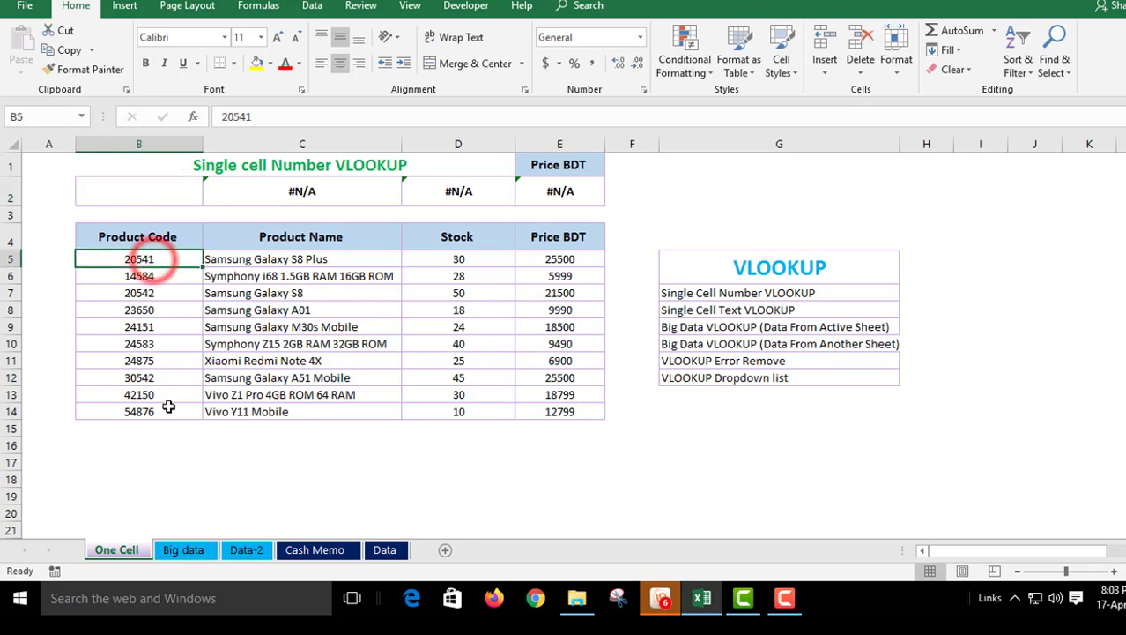
left_click(160, 192)
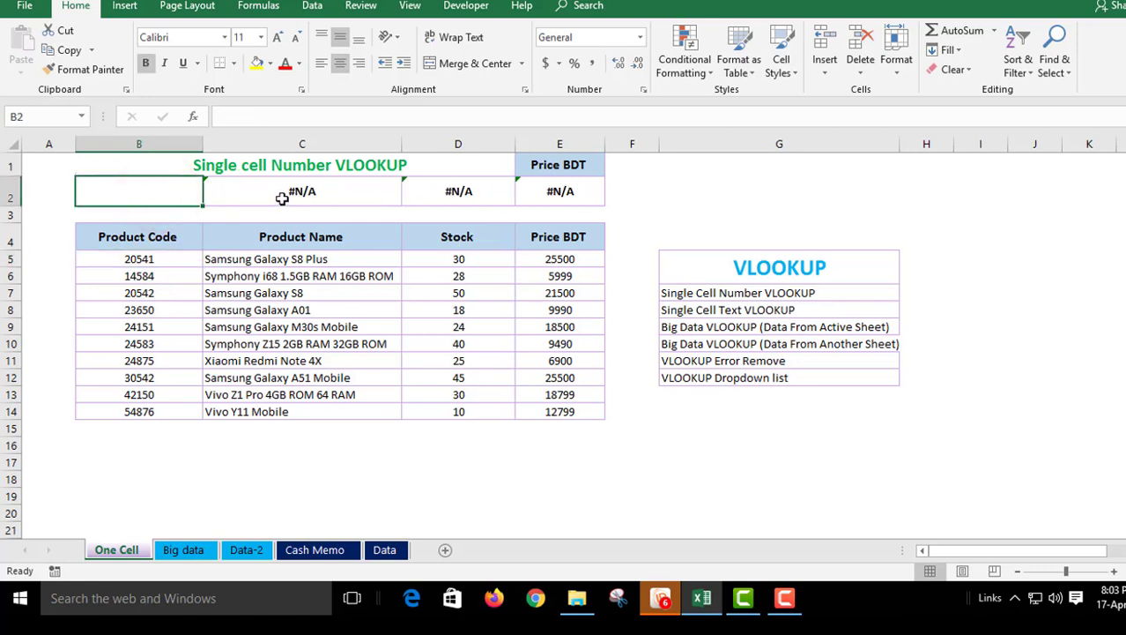
left_click(282, 198)
left_click(445, 198)
left_click(555, 198)
left_click(291, 193)
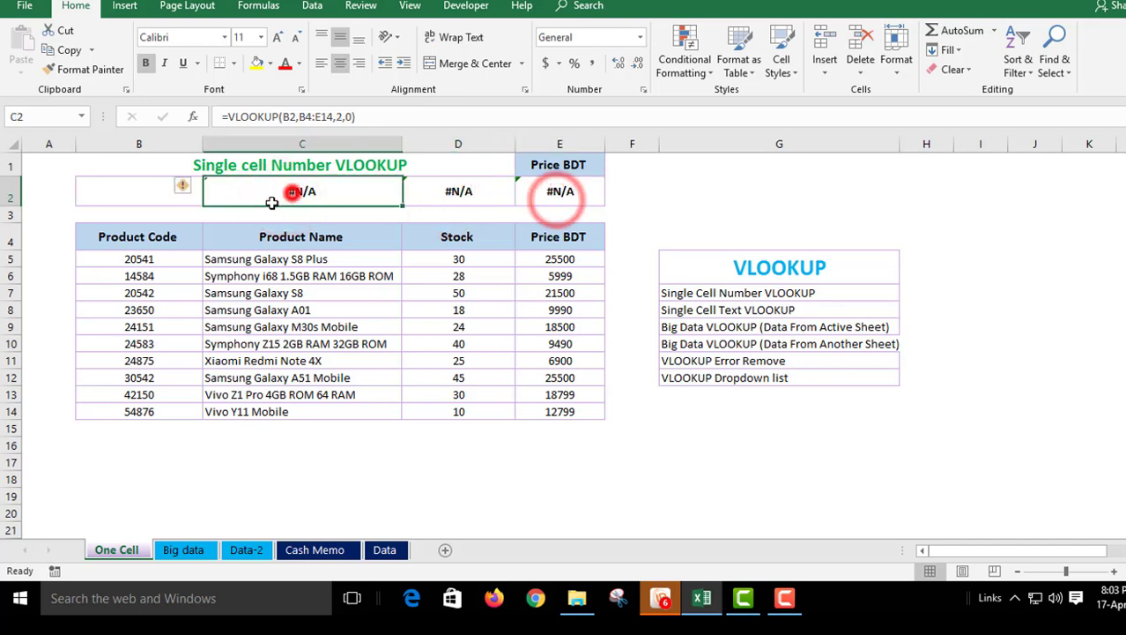
Copy product code 14584 from B6 into lookup cell B2, and select the product code in B9.
left_click(139, 269)
left_click(156, 183)
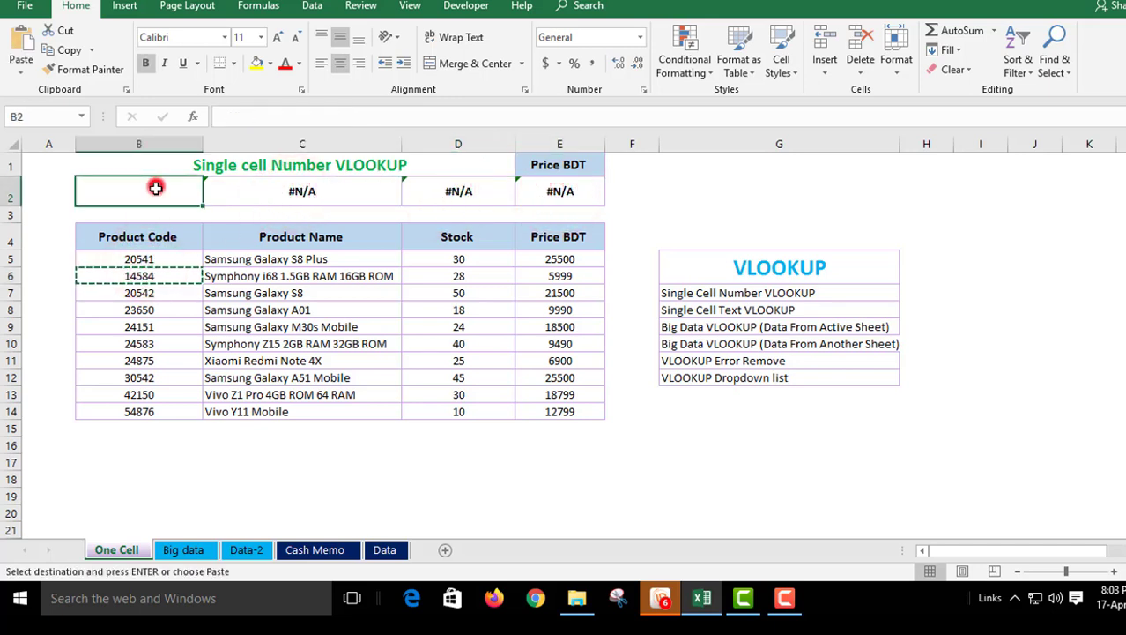
type("14584")
left_click(185, 328)
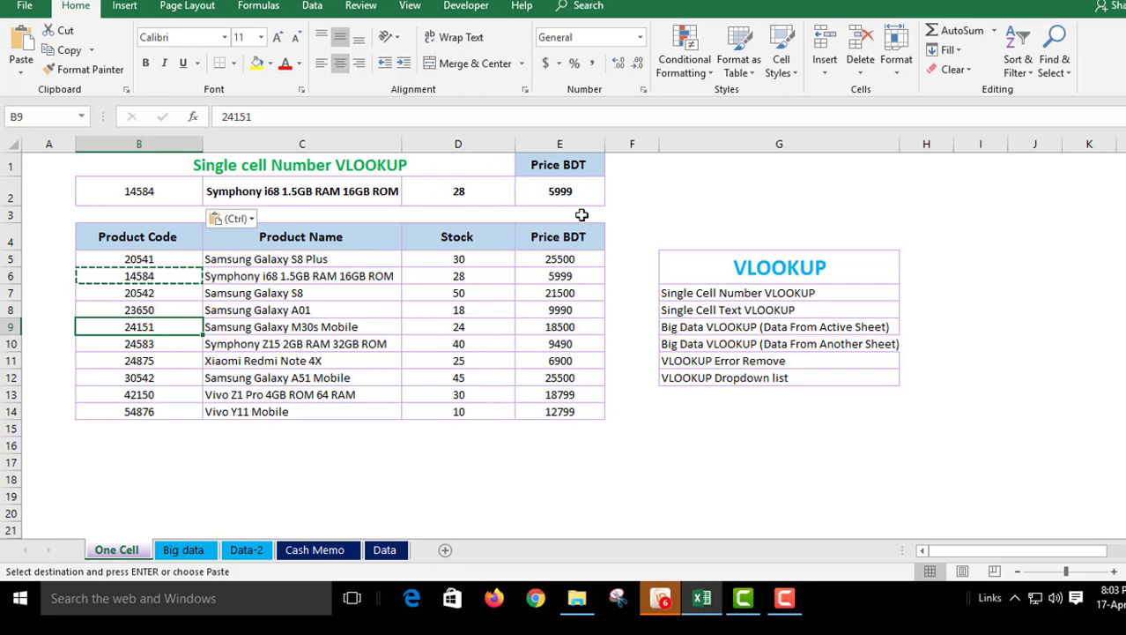
Inspect the VLOOKUP formulas in C2, D2 and E2, cancel the pending copy, and highlight the result cells C2:E2.
left_click(309, 194)
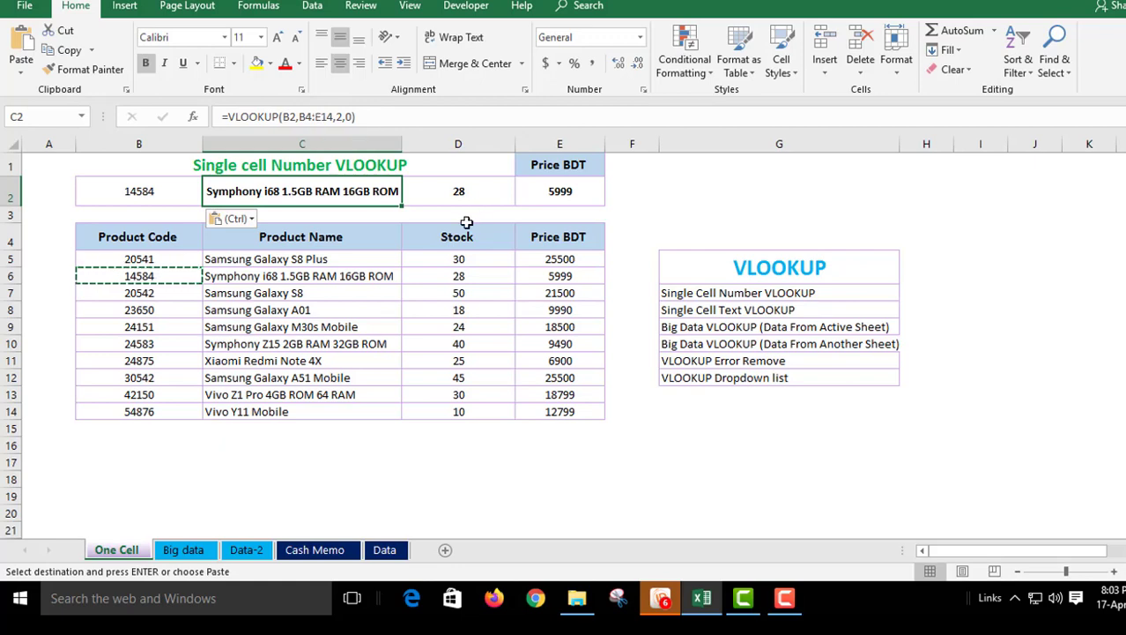
left_click(458, 191)
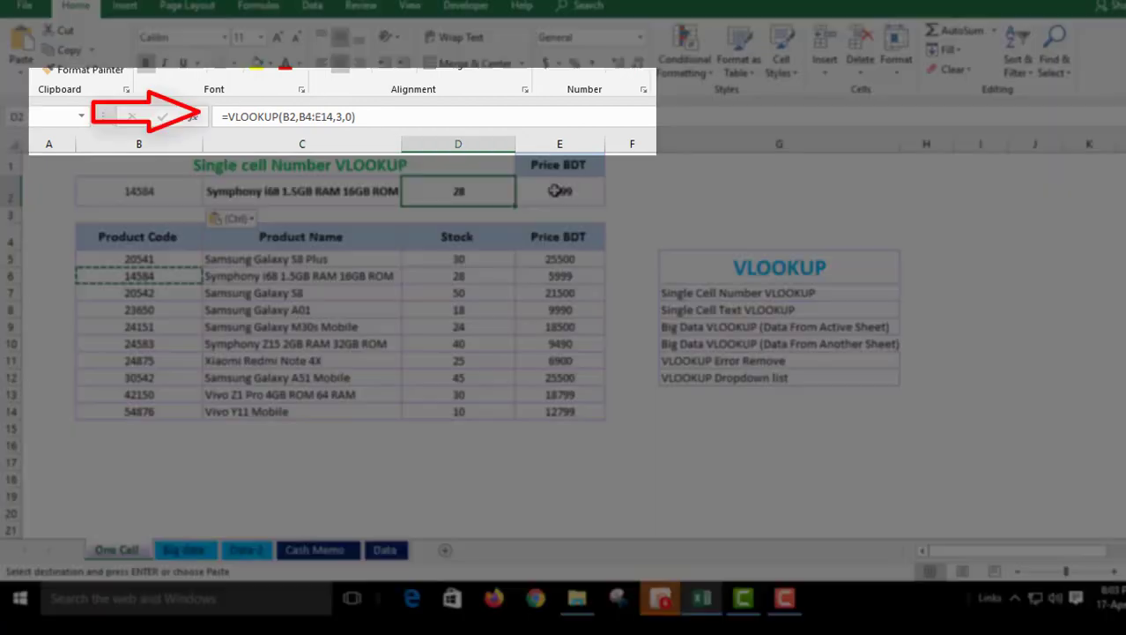
left_click(559, 191)
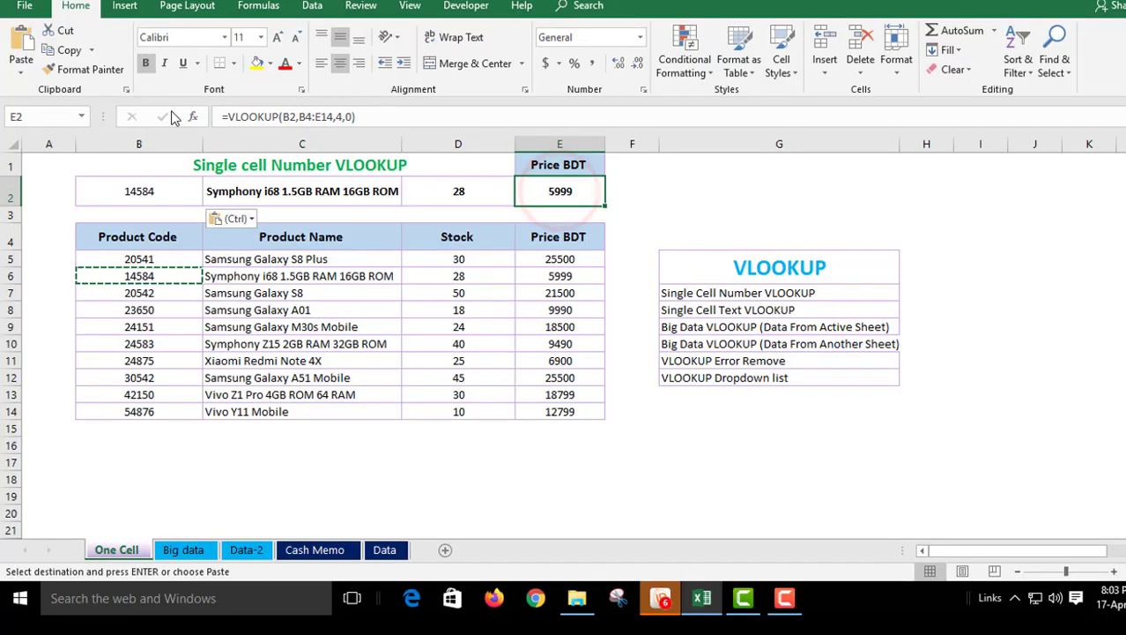
left_click(510, 338)
key("Escape")
left_click_drag(293, 190, 563, 192)
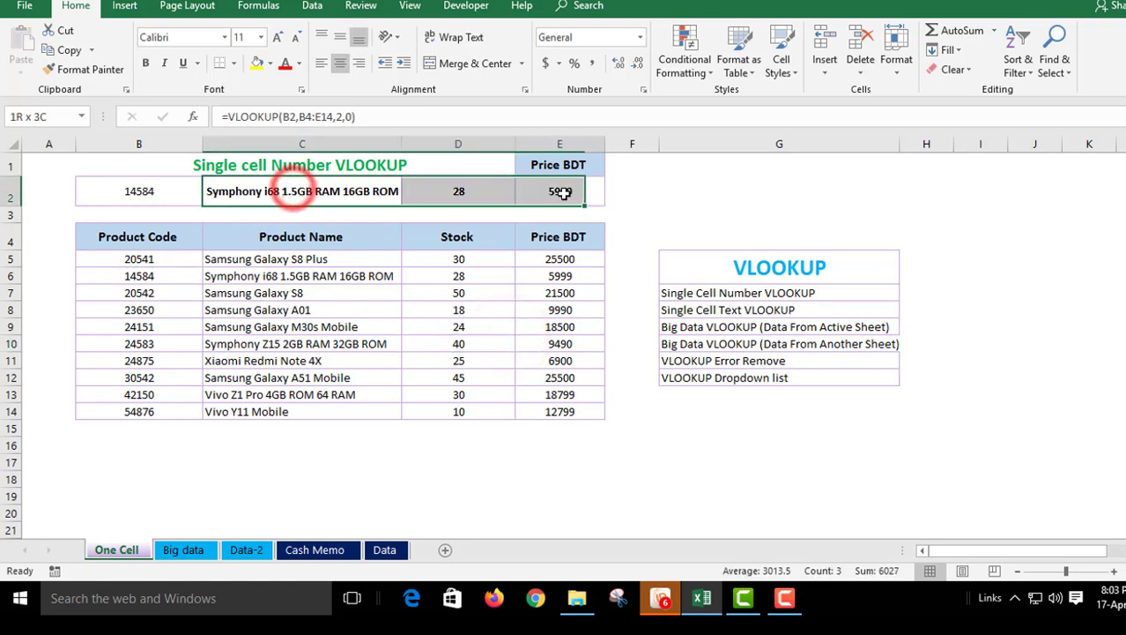
left_click(500, 309)
Clear the price formula in E2 and the product code in lookup cell B2.
left_click(558, 192)
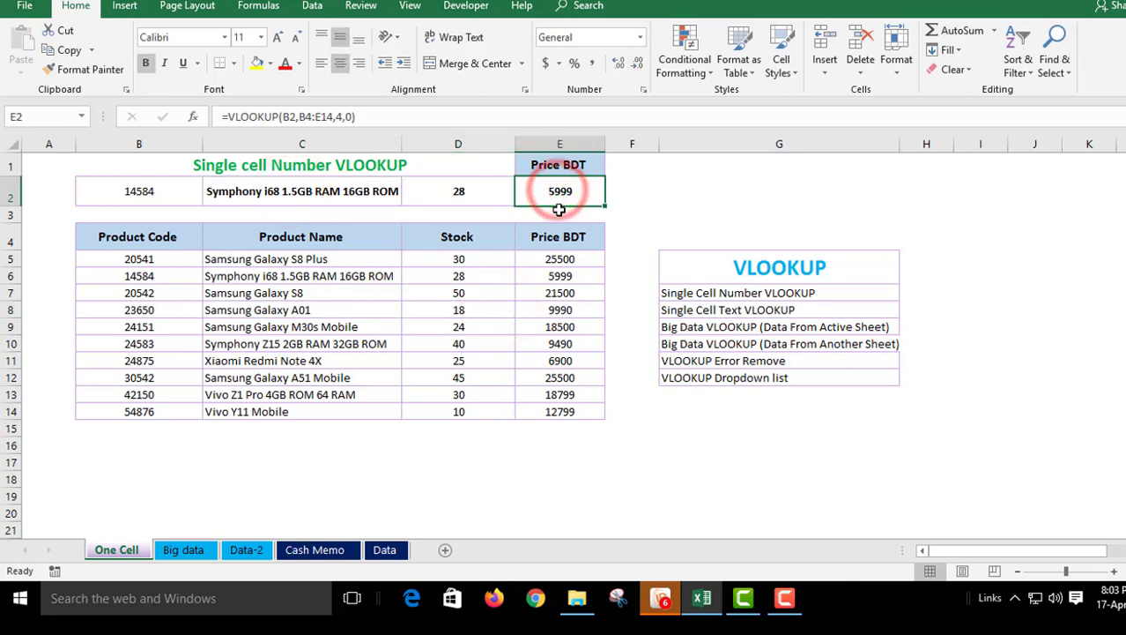
key("Delete")
left_click(172, 203)
key("Delete")
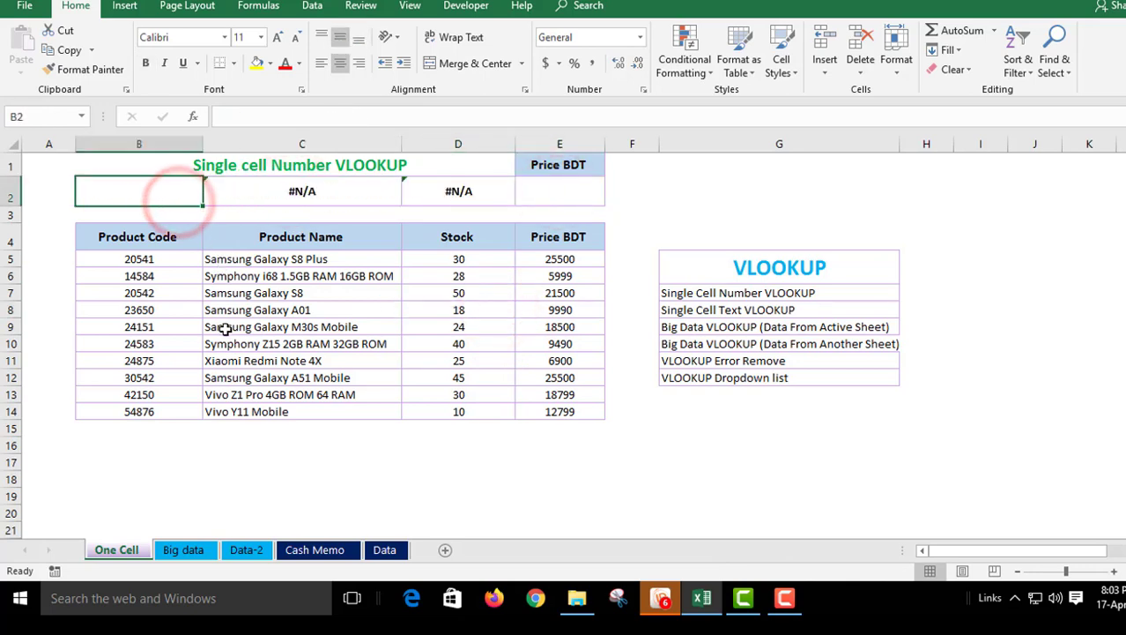
left_click(226, 328)
Insert the VLOOKUP function into price cell E2 through Insert Function, keeping its arguments dialog clear of the product table.
left_click(558, 194)
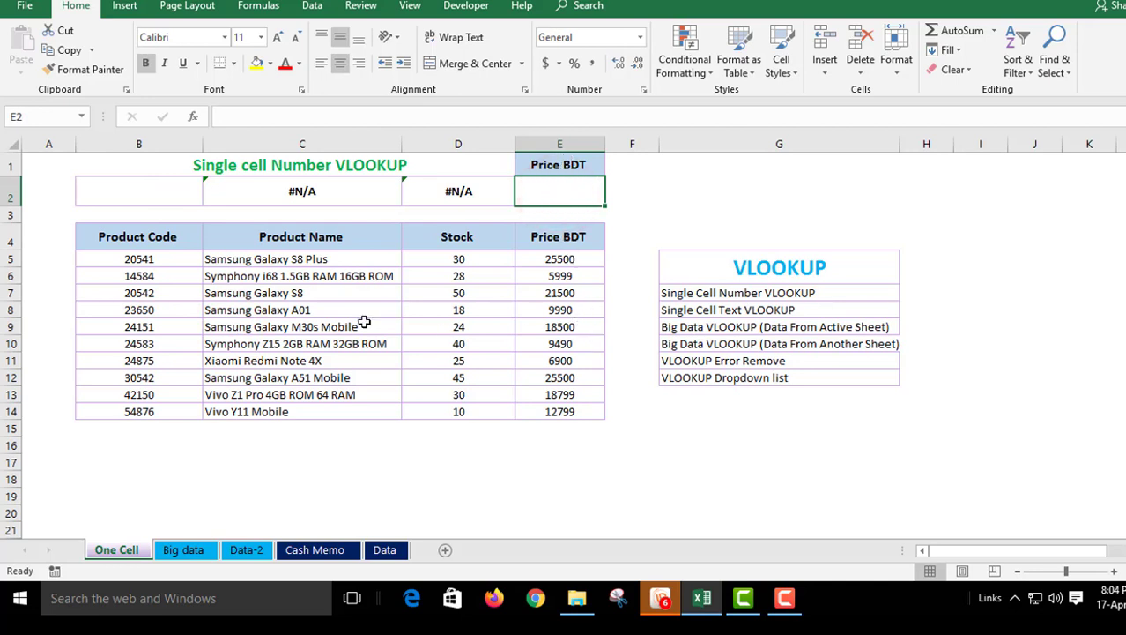
left_click(161, 192)
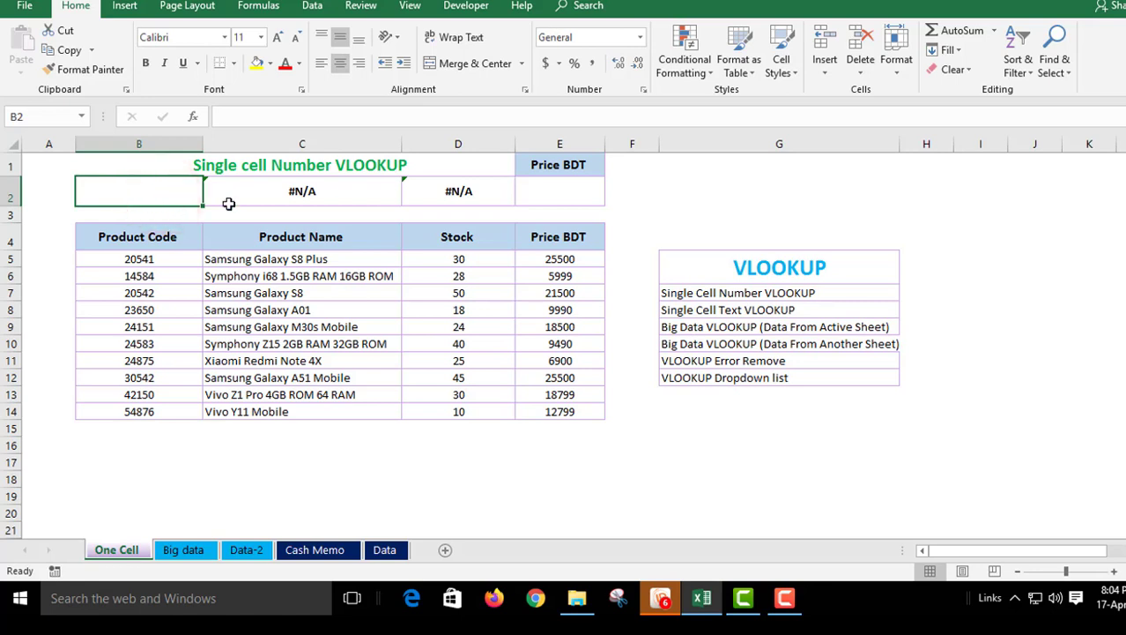
left_click(555, 190)
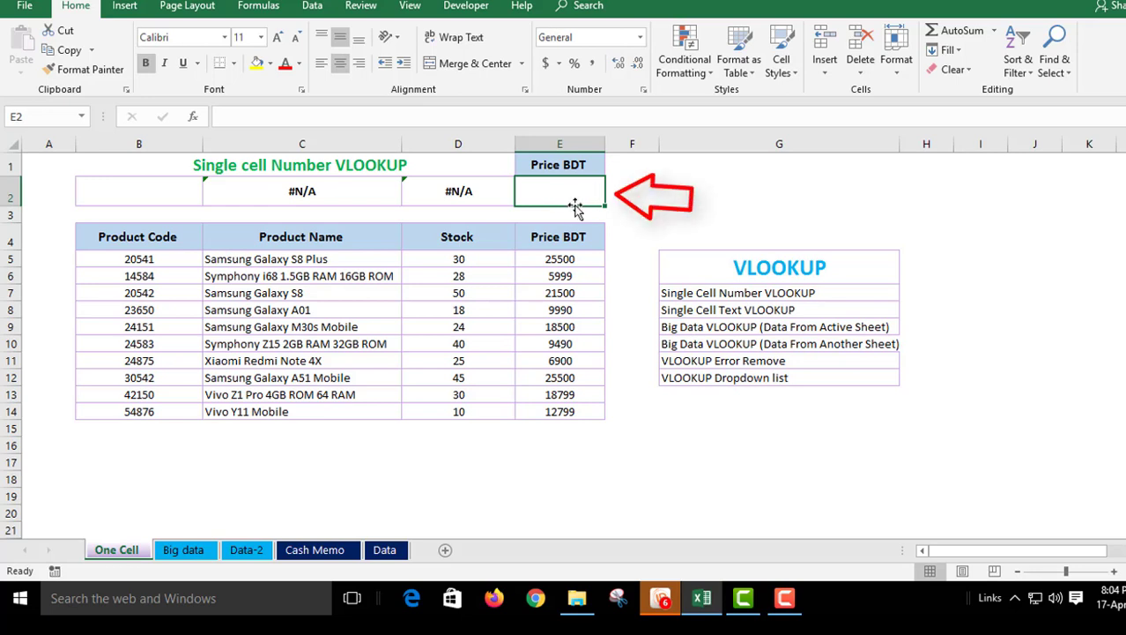
left_click(196, 117)
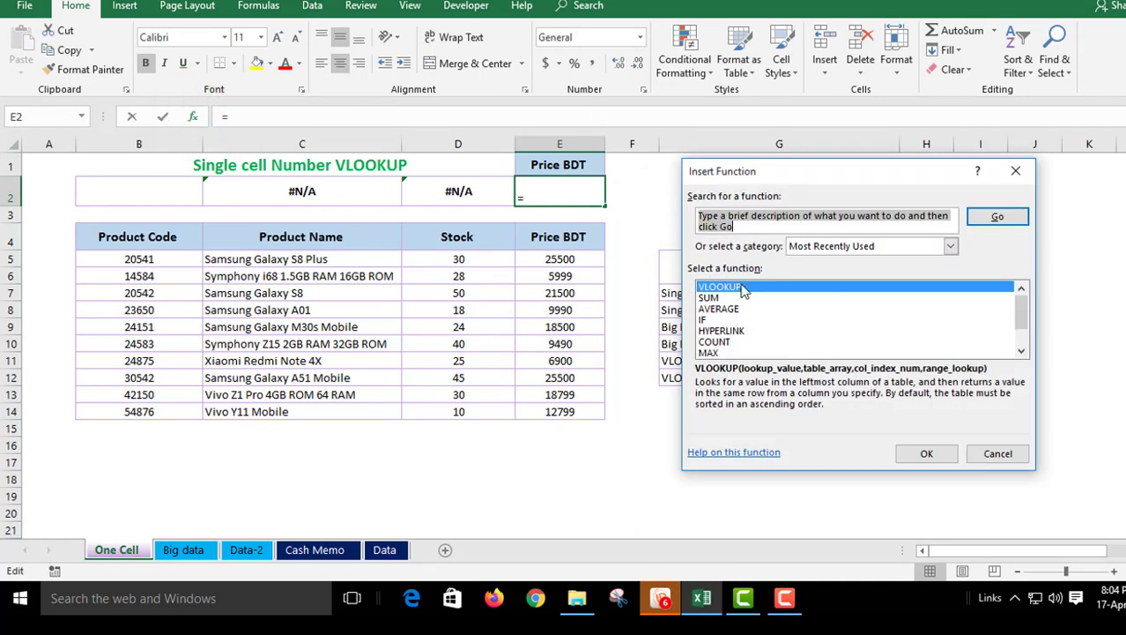
left_click(925, 453)
left_click(754, 216)
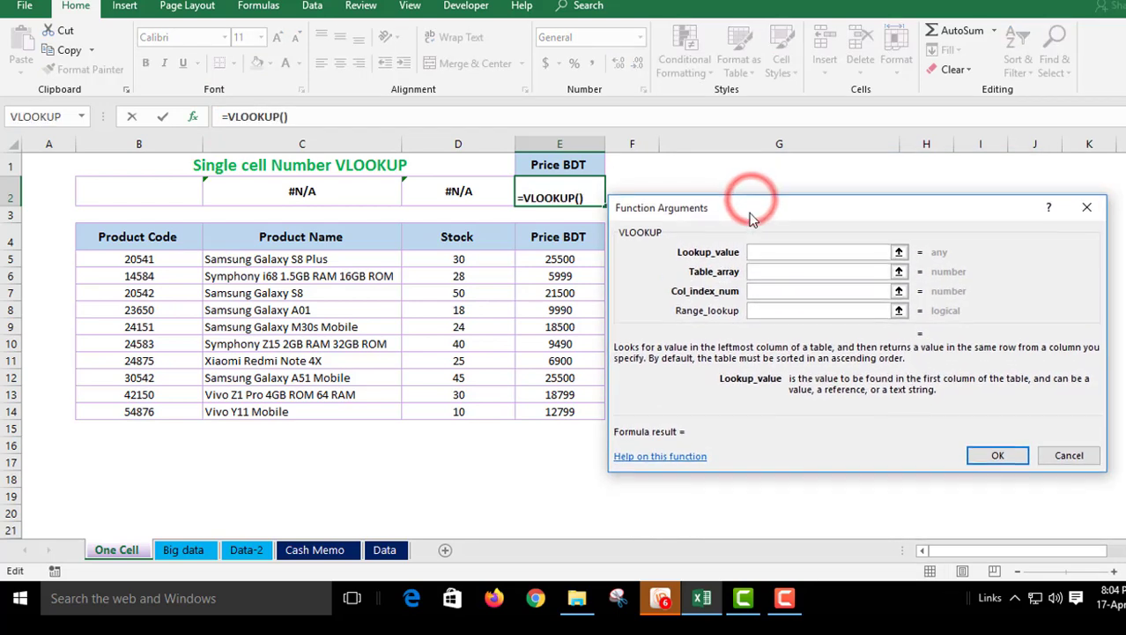
left_click_drag(751, 218, 754, 211)
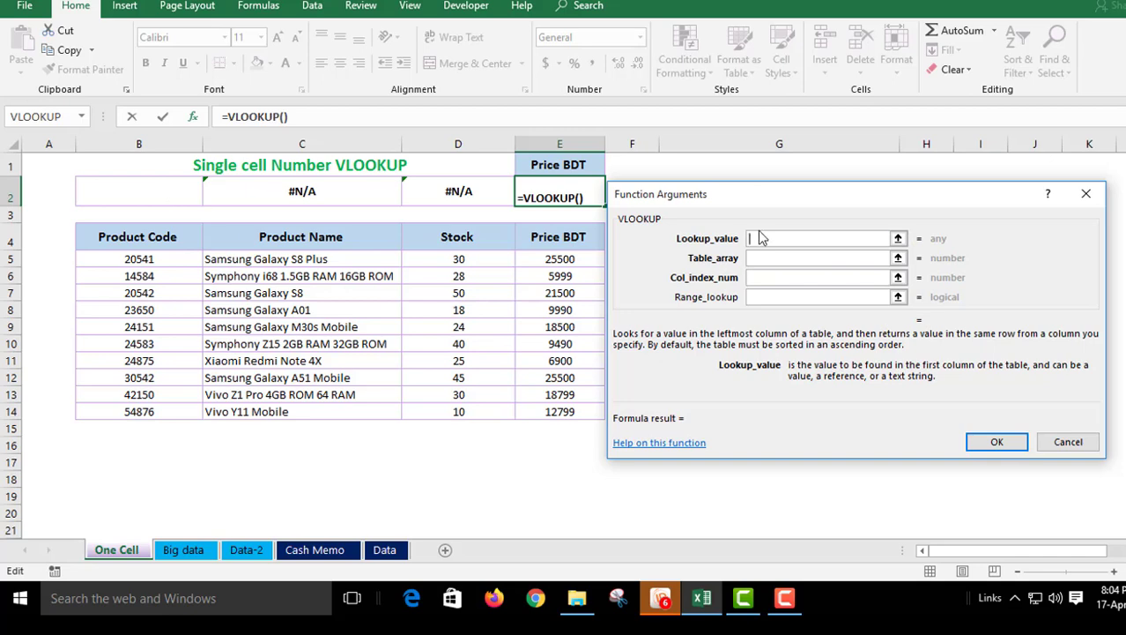
Set the VLOOKUP Lookup_value to B2 and the Table_array to B4:E14, including the header row.
left_click(135, 193)
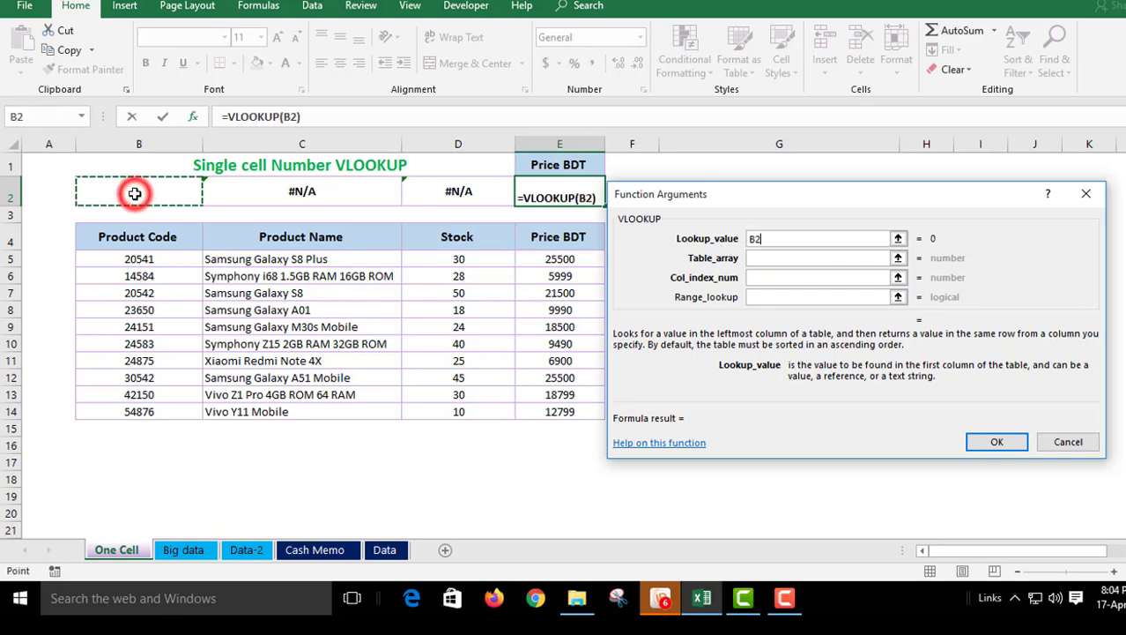
left_click(757, 257)
left_click_drag(731, 194, 763, 178)
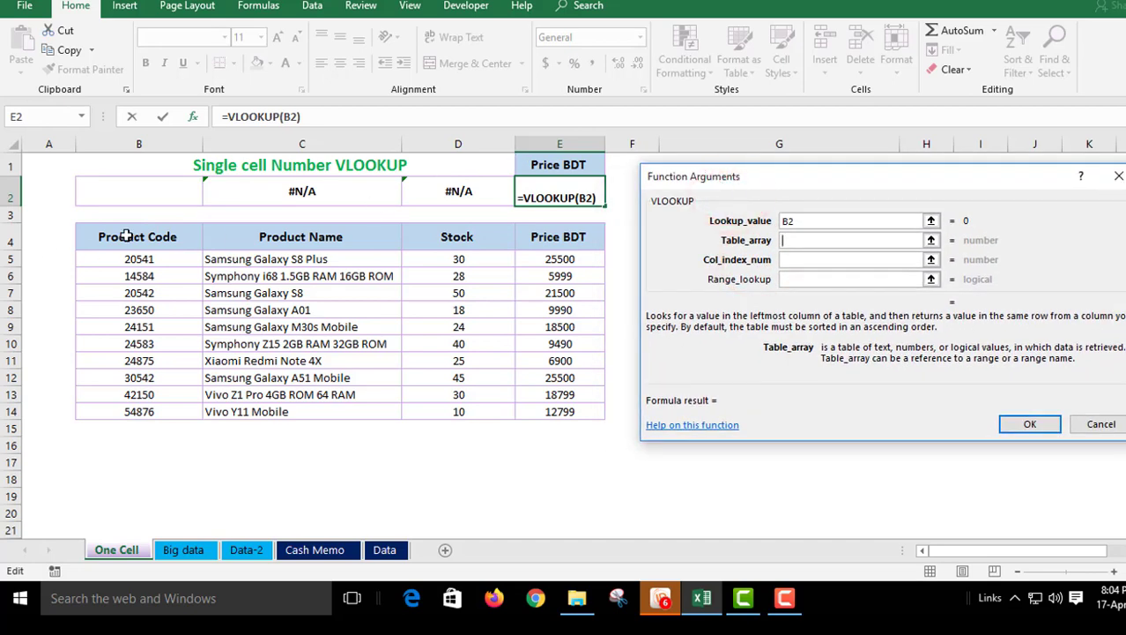
left_click_drag(126, 236, 551, 411)
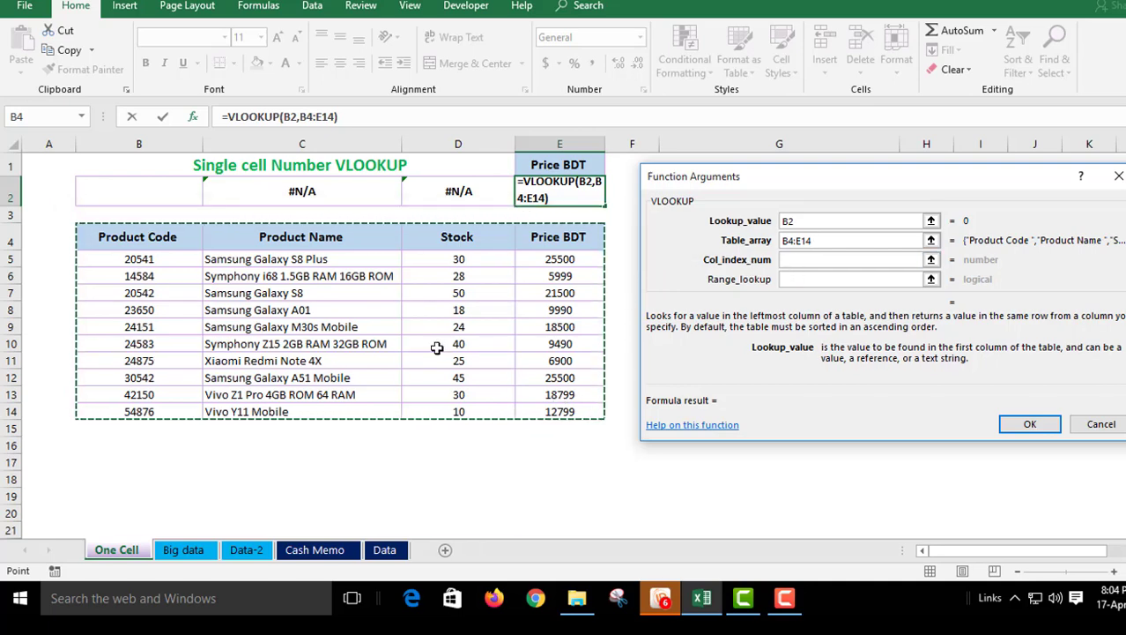
Set Col_index_num to 4 so the function returns the Price BDT column.
left_click(796, 259)
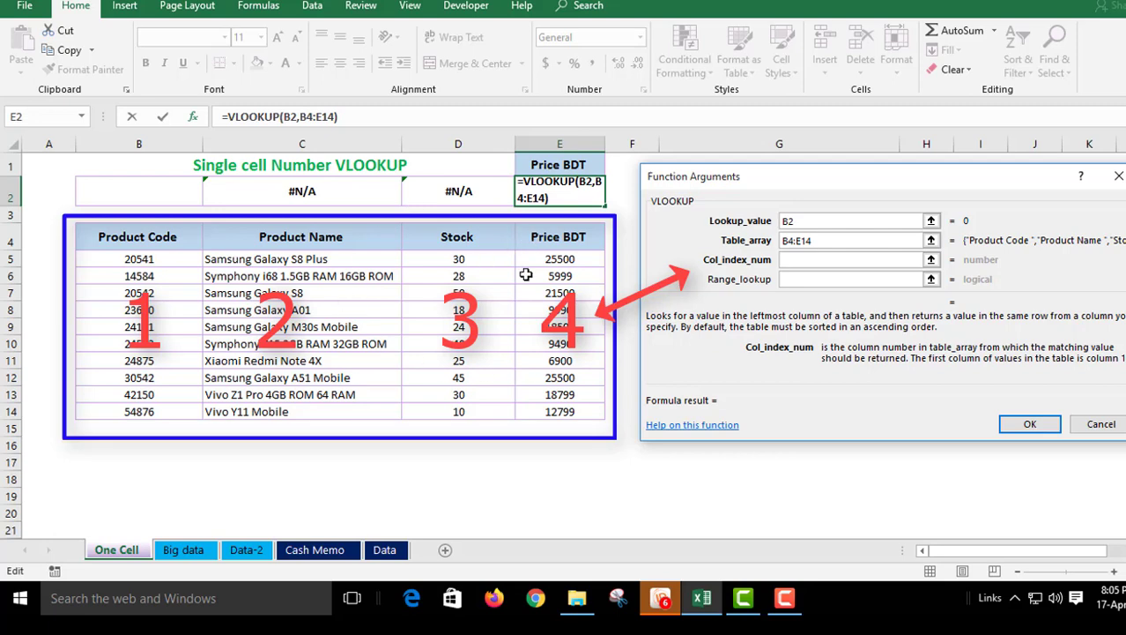
left_click(803, 261)
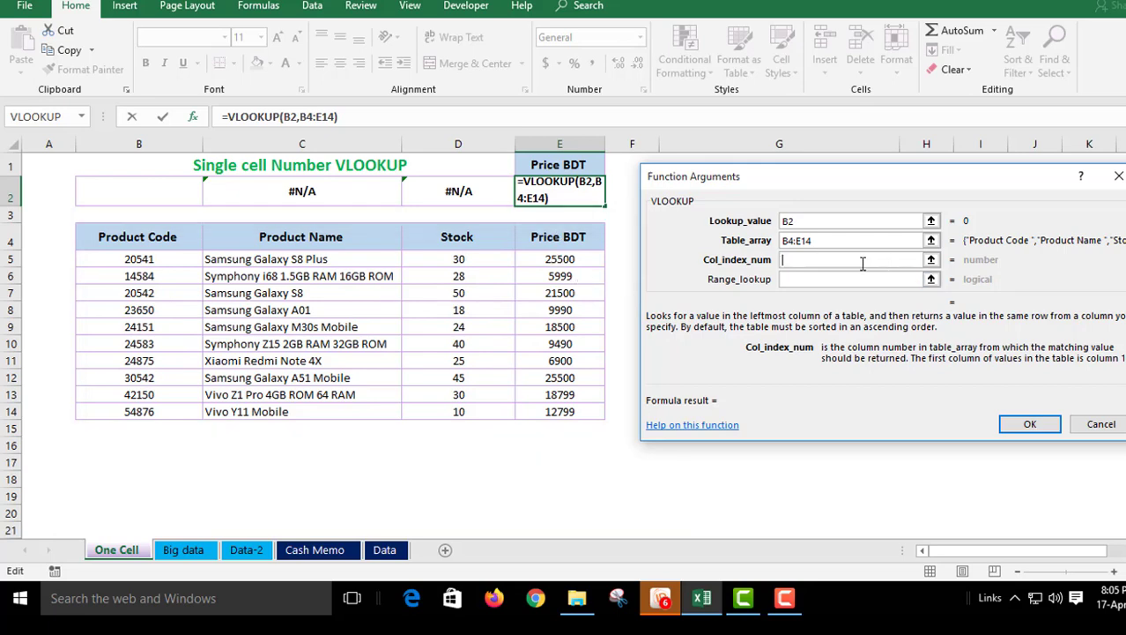
left_click(822, 263)
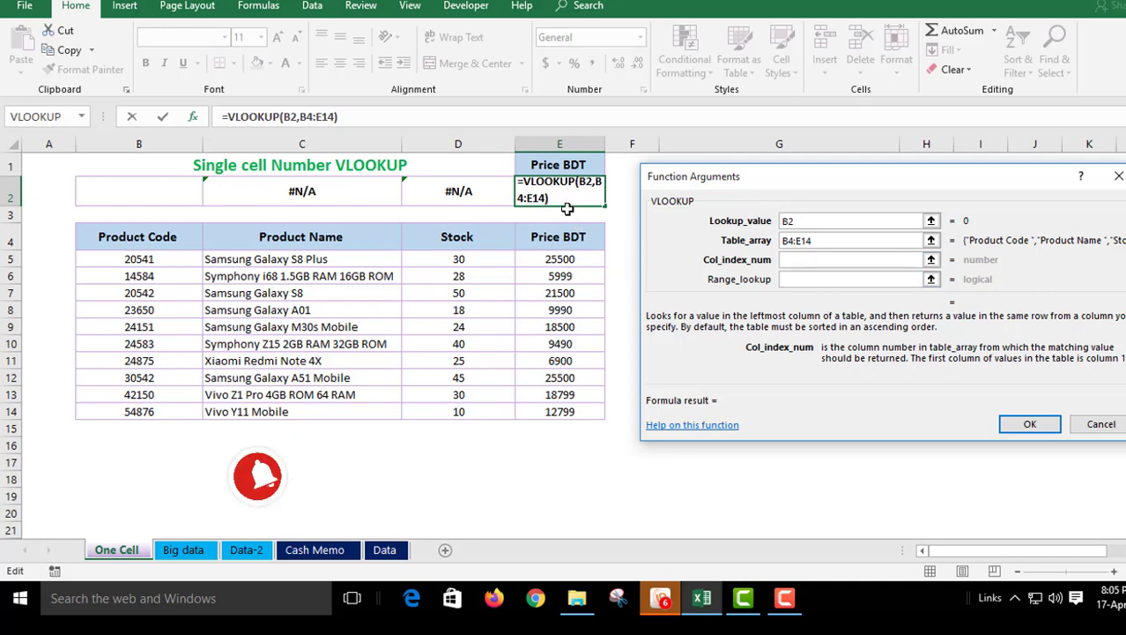
left_click(807, 260)
type("4")
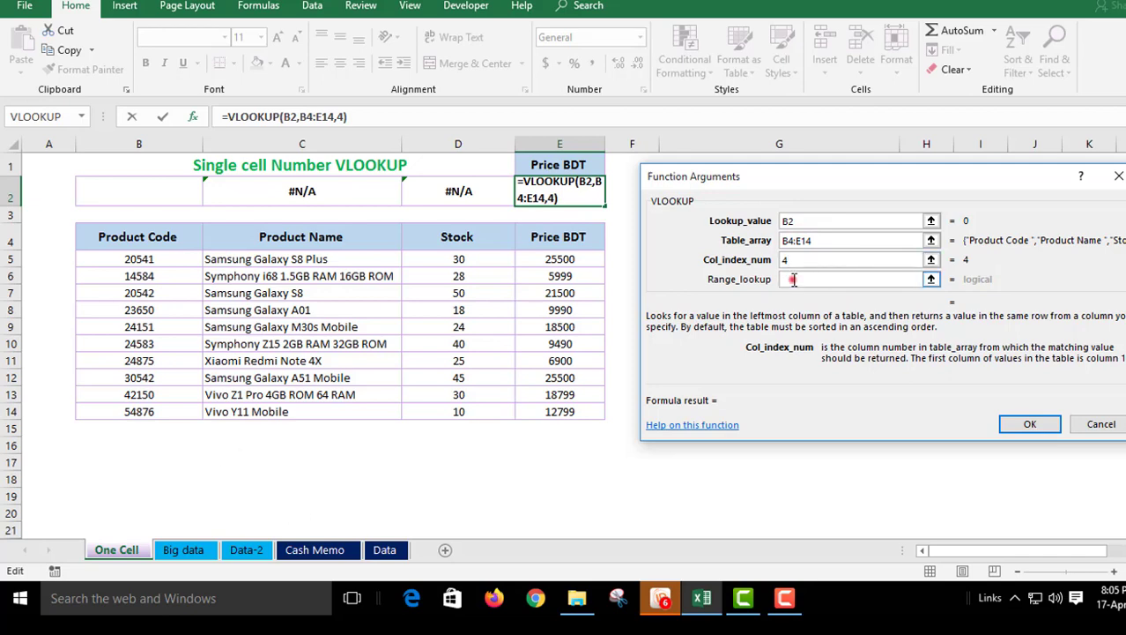
Try 0 and 1 as Range_lookup, settle on 0 for an exact match, and complete the E2 formula.
left_click(793, 280)
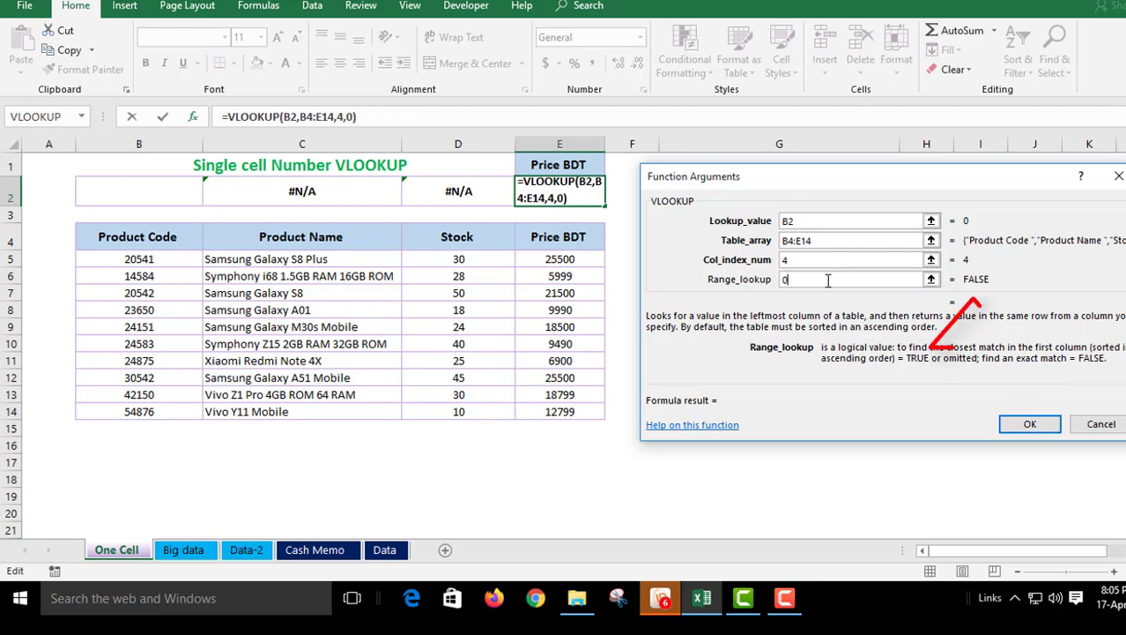
key("BackSpace")
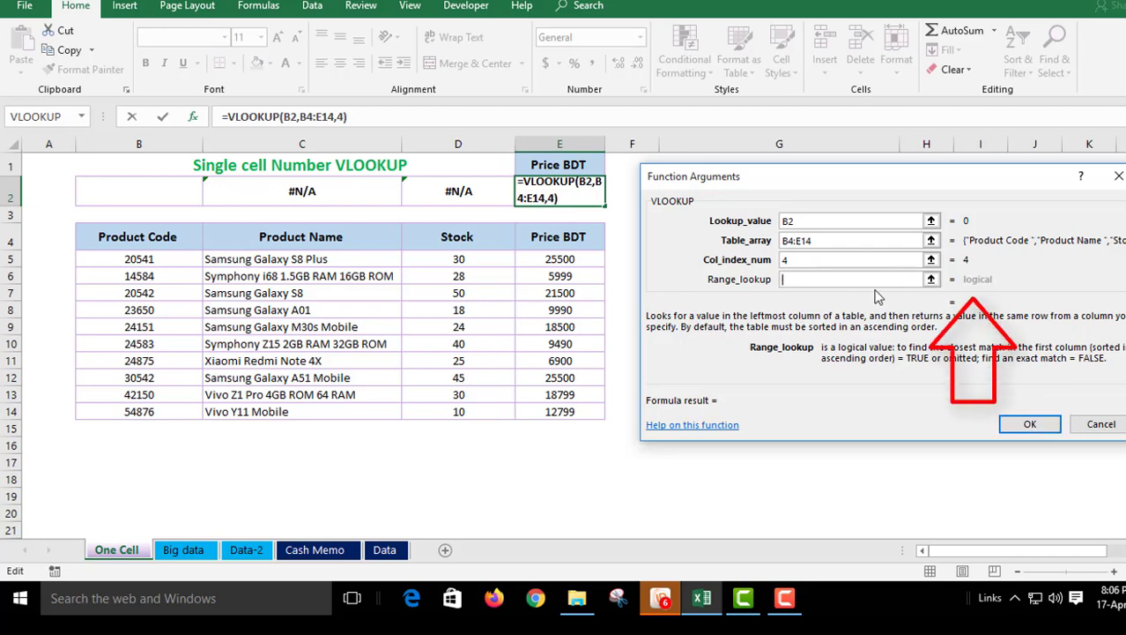
type("1")
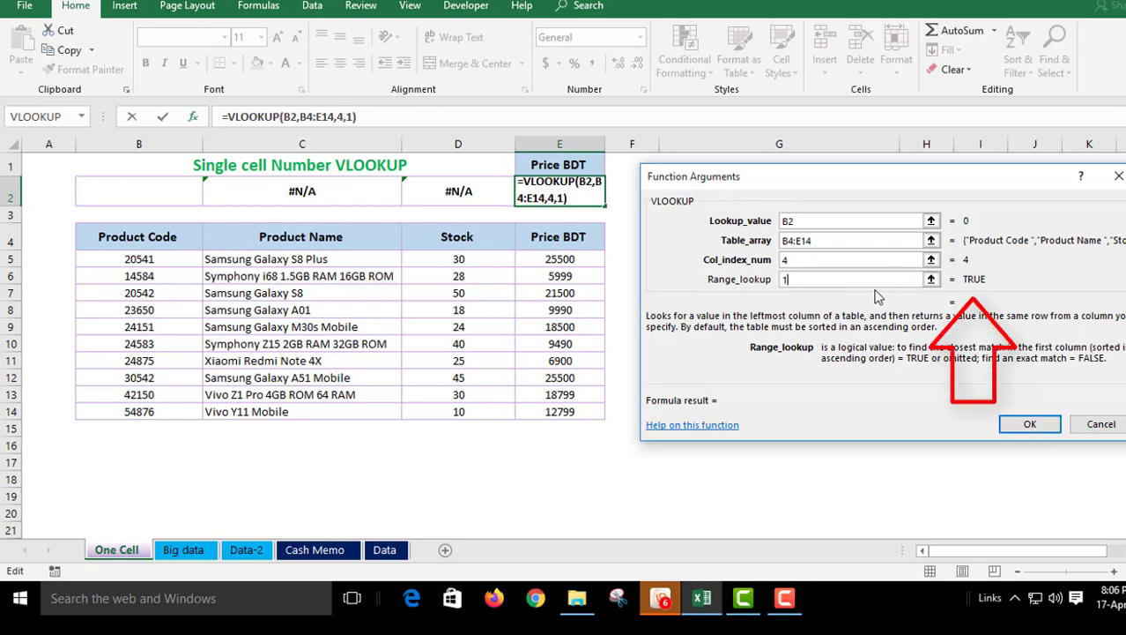
left_click(809, 279)
key("BackSpace")
type("0")
left_click(1031, 424)
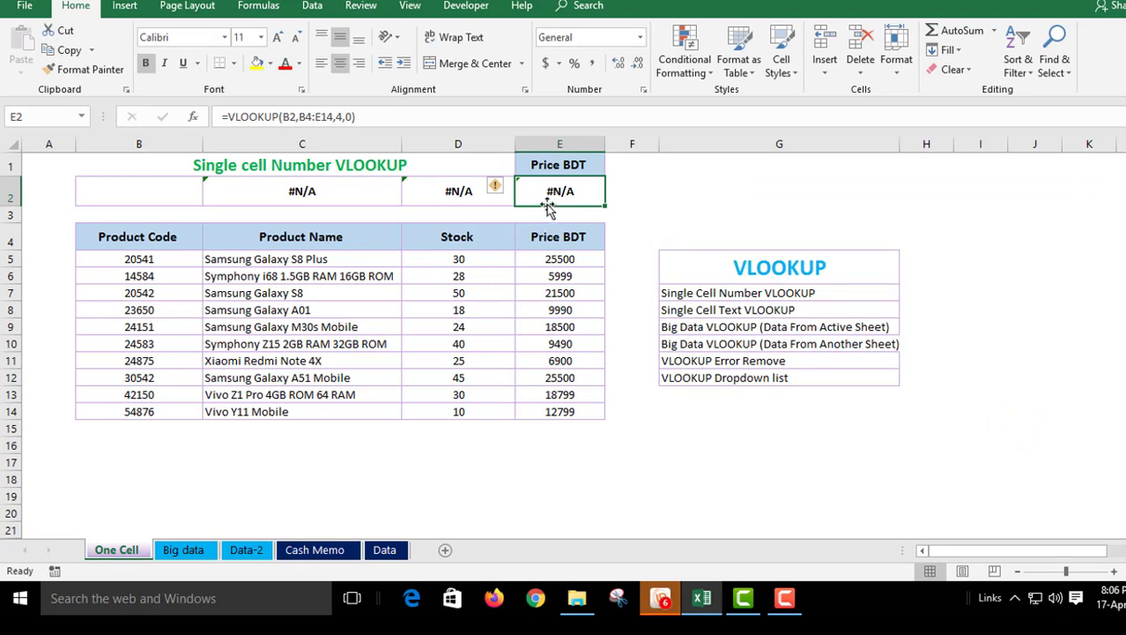
Enter product code 54876 from the Vivo Y11 Mobile row into lookup cell B2.
left_click(169, 194)
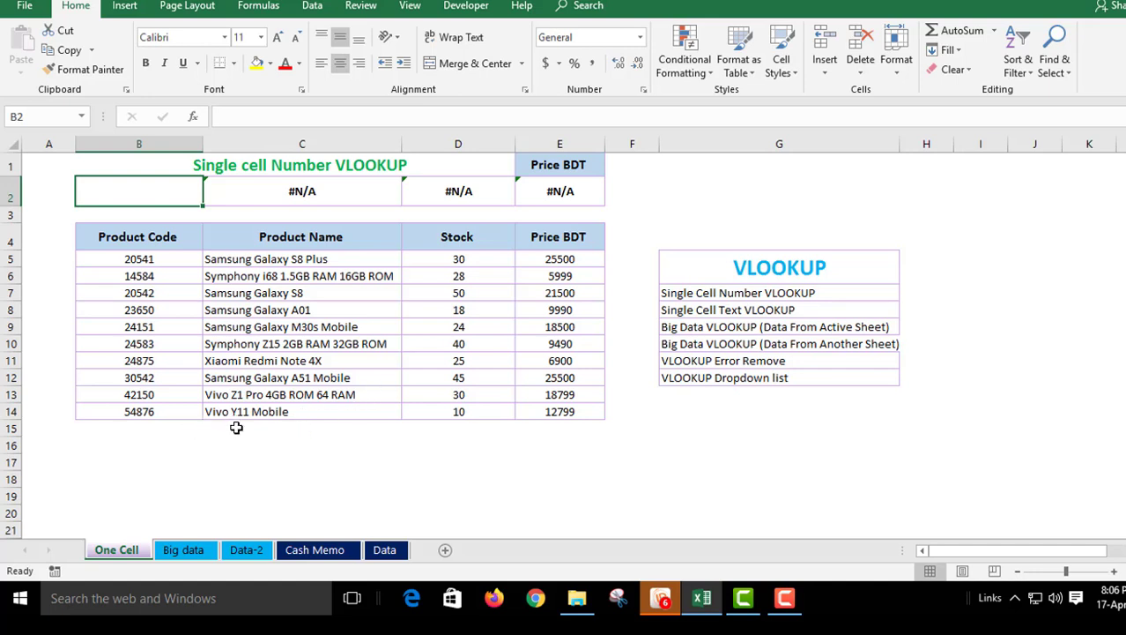
left_click(473, 414)
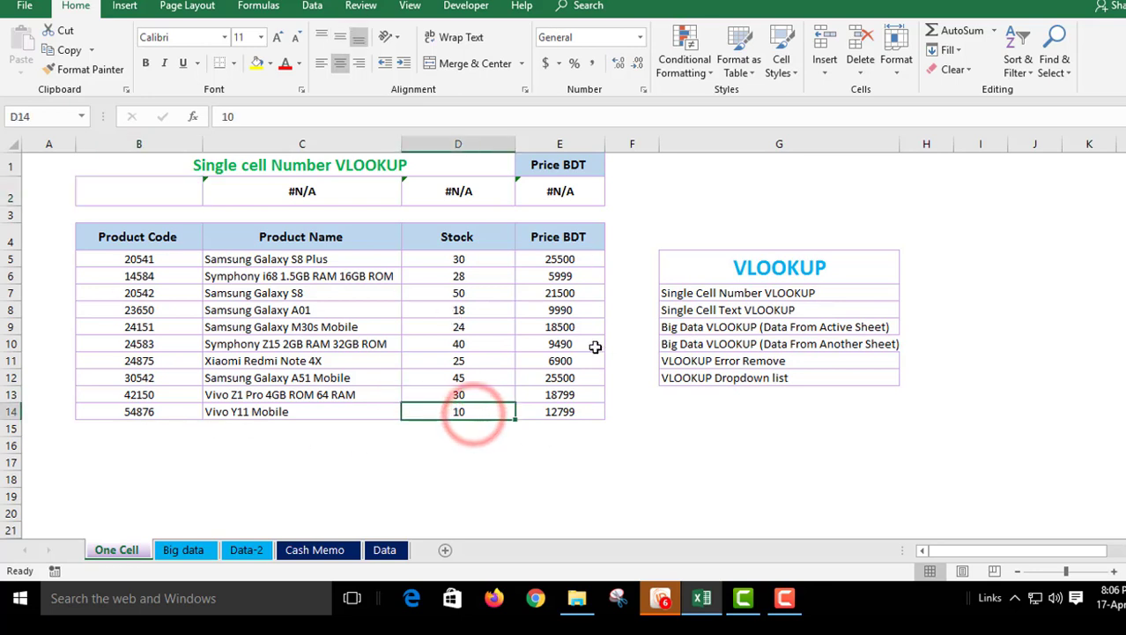
left_click(145, 416)
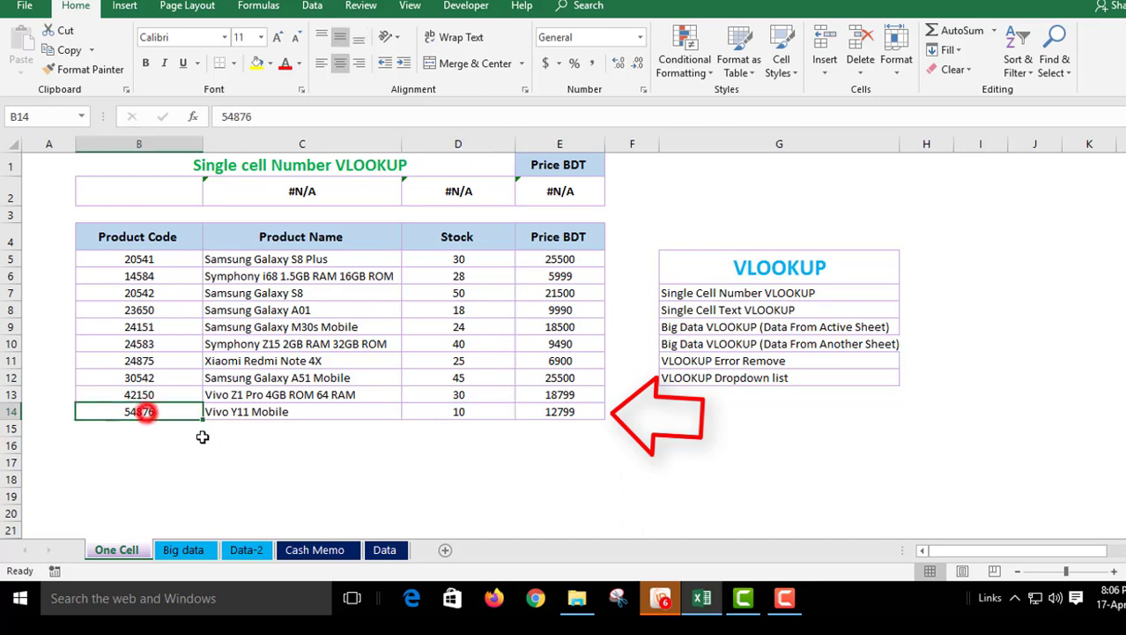
key("ctrl+c")
left_click(138, 198)
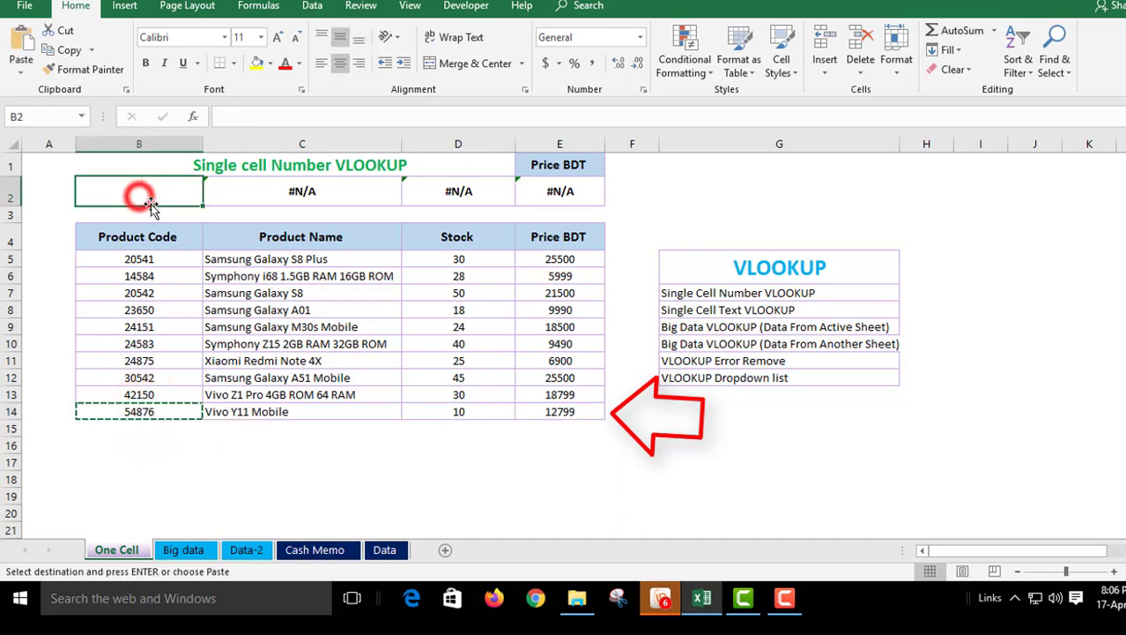
type("54876")
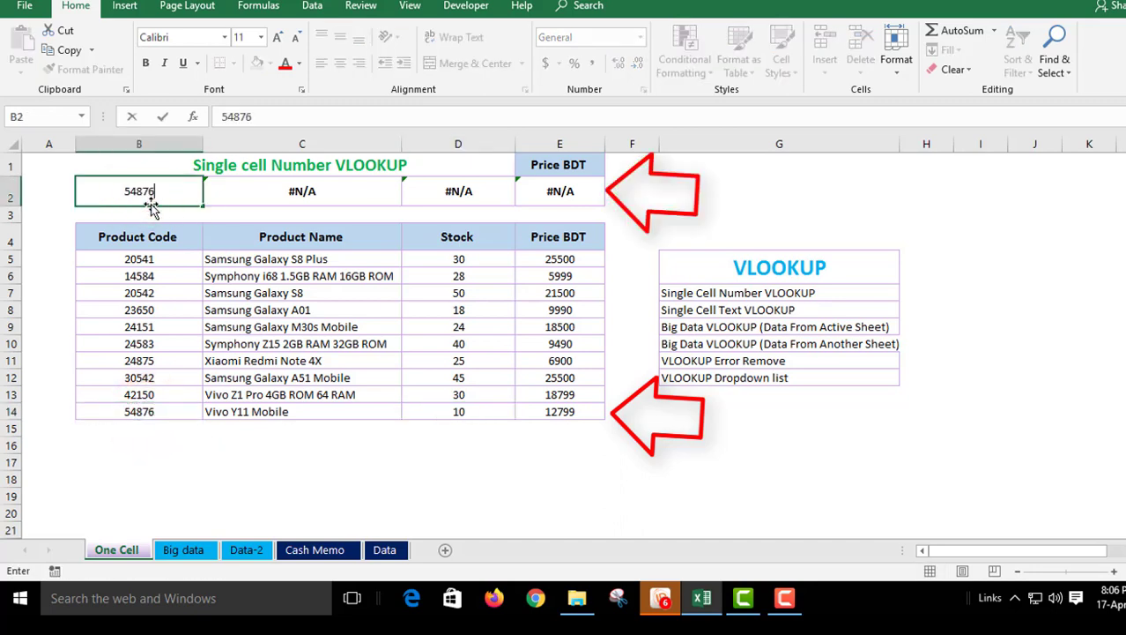
key("Return")
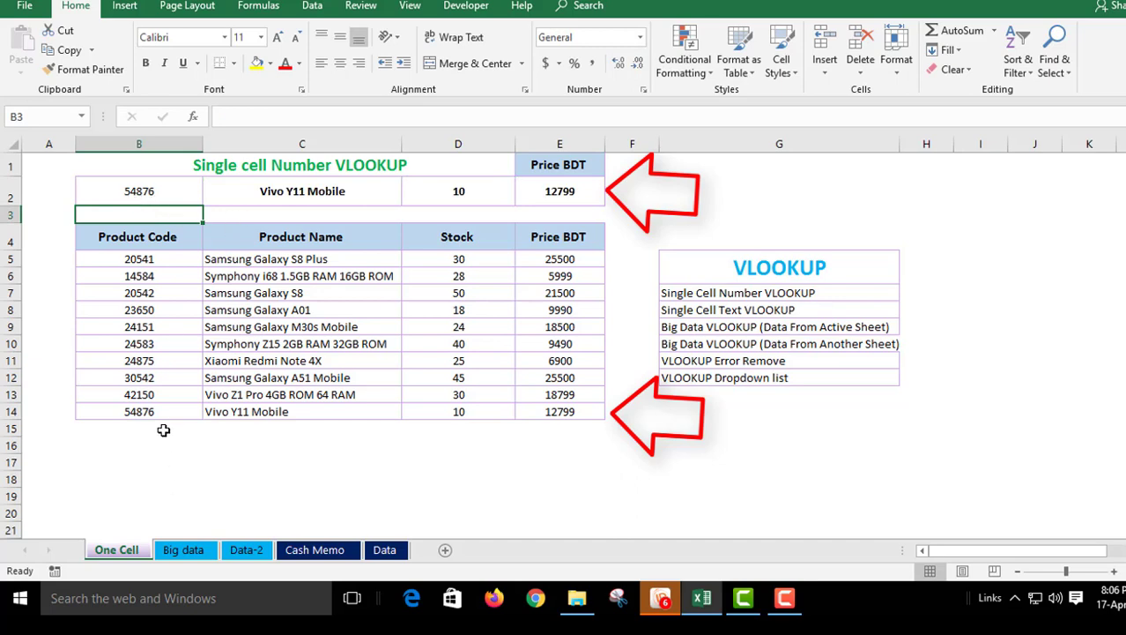
Change the column index in the E2 formula to 3, giving =VLOOKUP(B2,B4:E14,3,0).
left_click(571, 194)
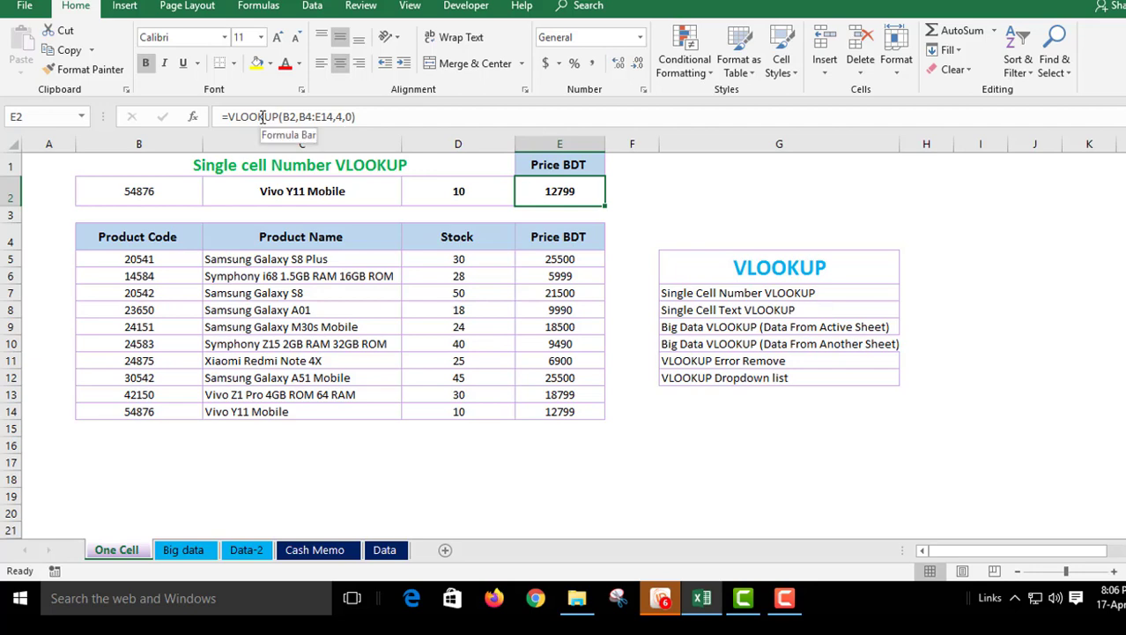
left_click(344, 116)
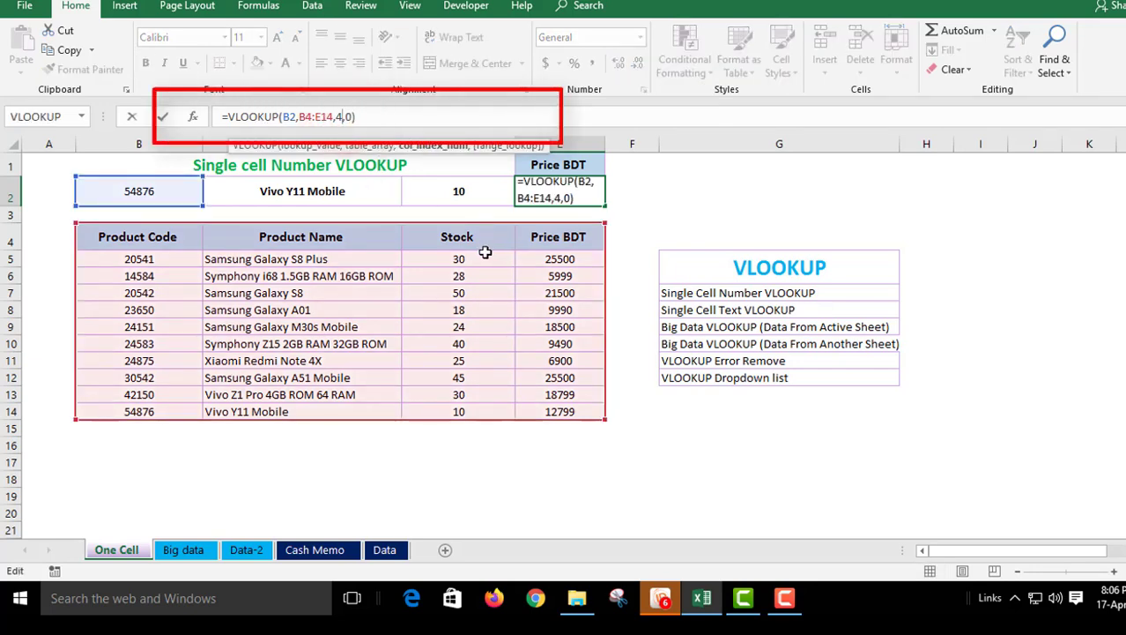
key("BackSpace")
type("3")
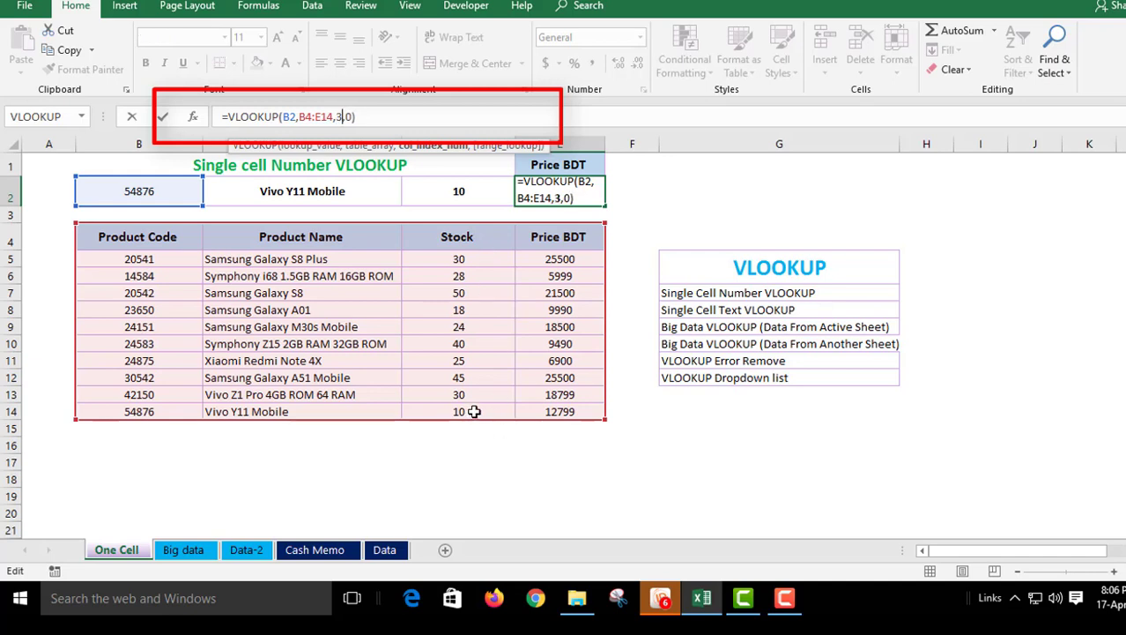
key("Return")
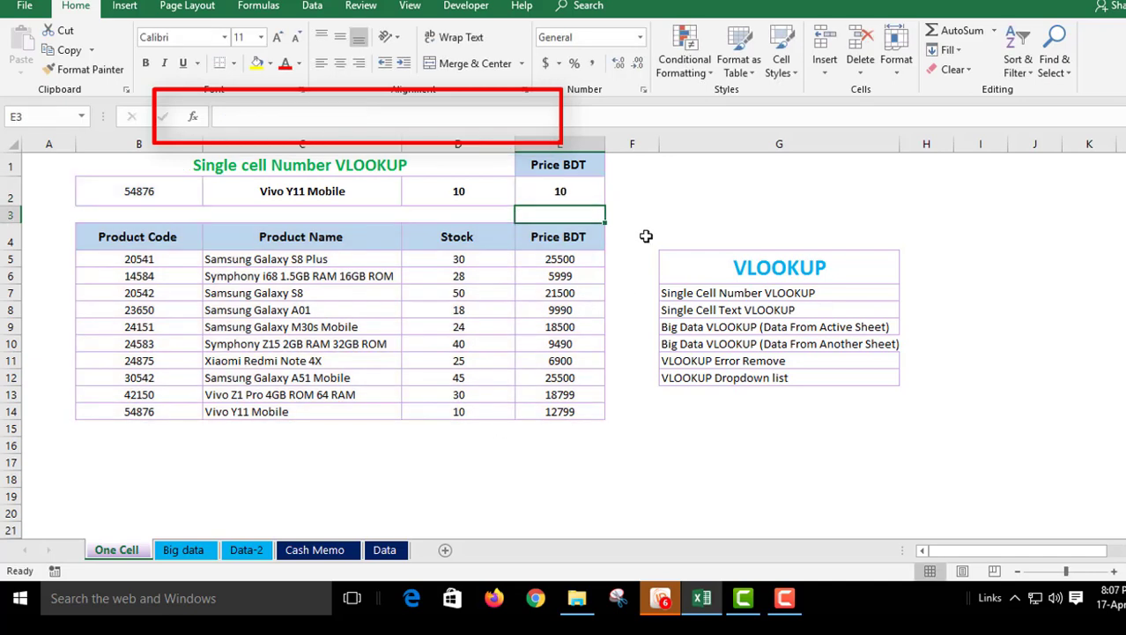
Set the column index in the E2 formula to 4, giving =VLOOKUP(B2,B4:E14,4,0).
left_click(561, 192)
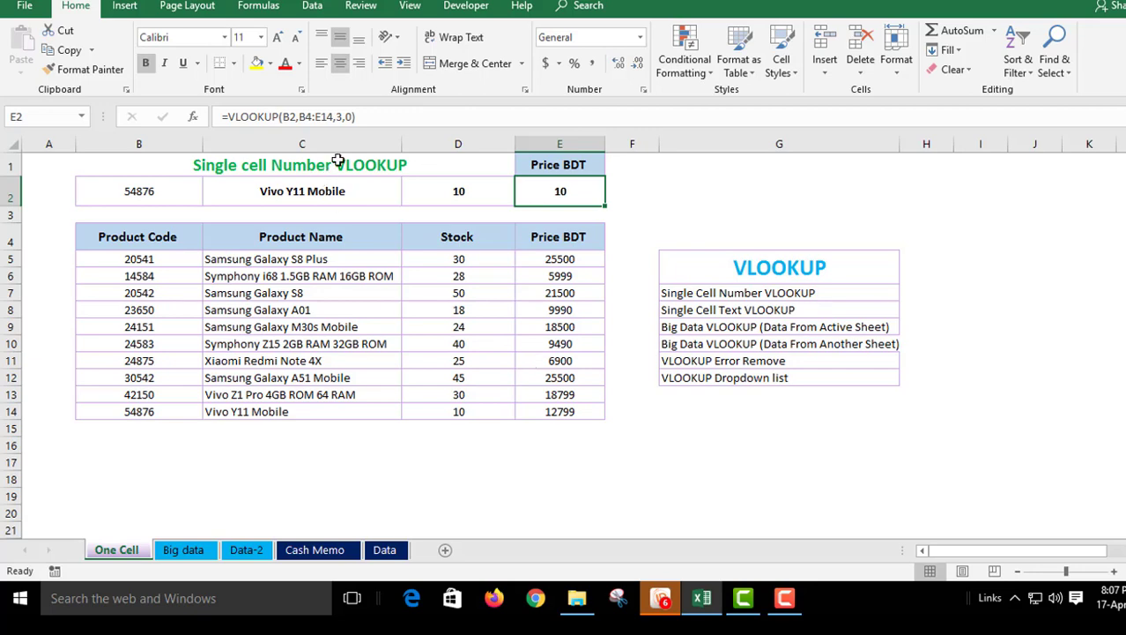
left_click(345, 116)
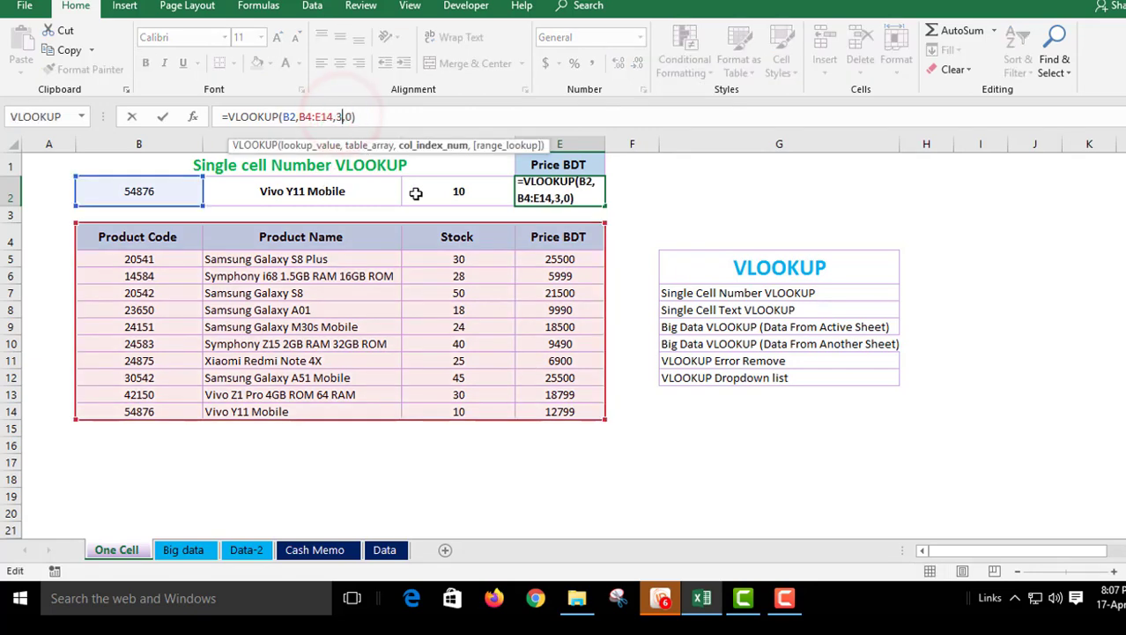
key("BackSpace")
type("4")
key("Return")
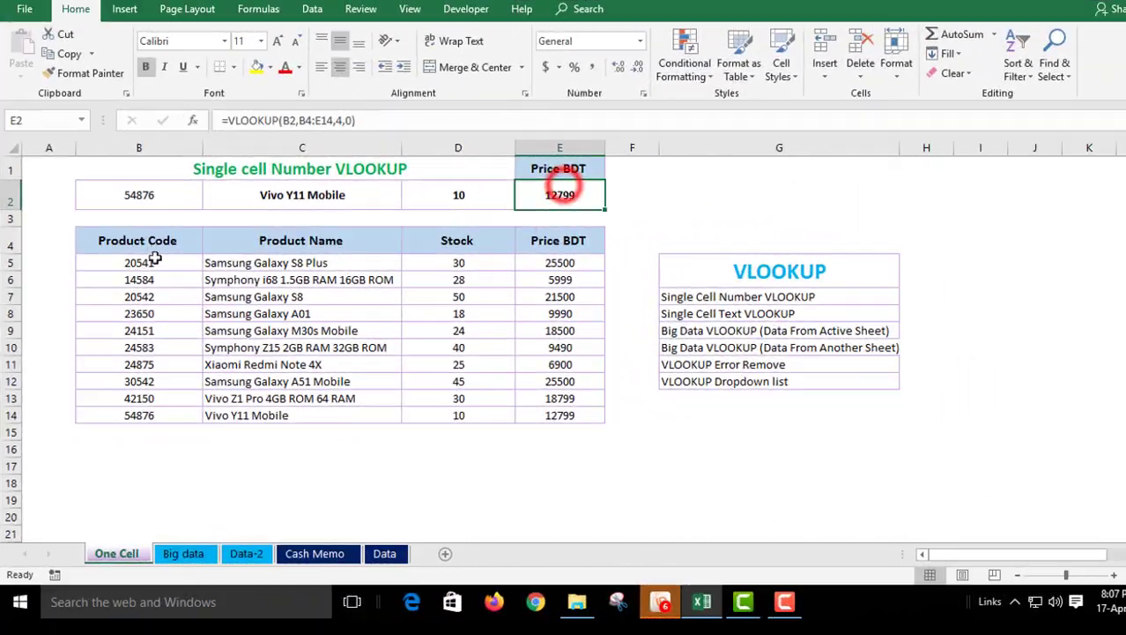
left_click(143, 247)
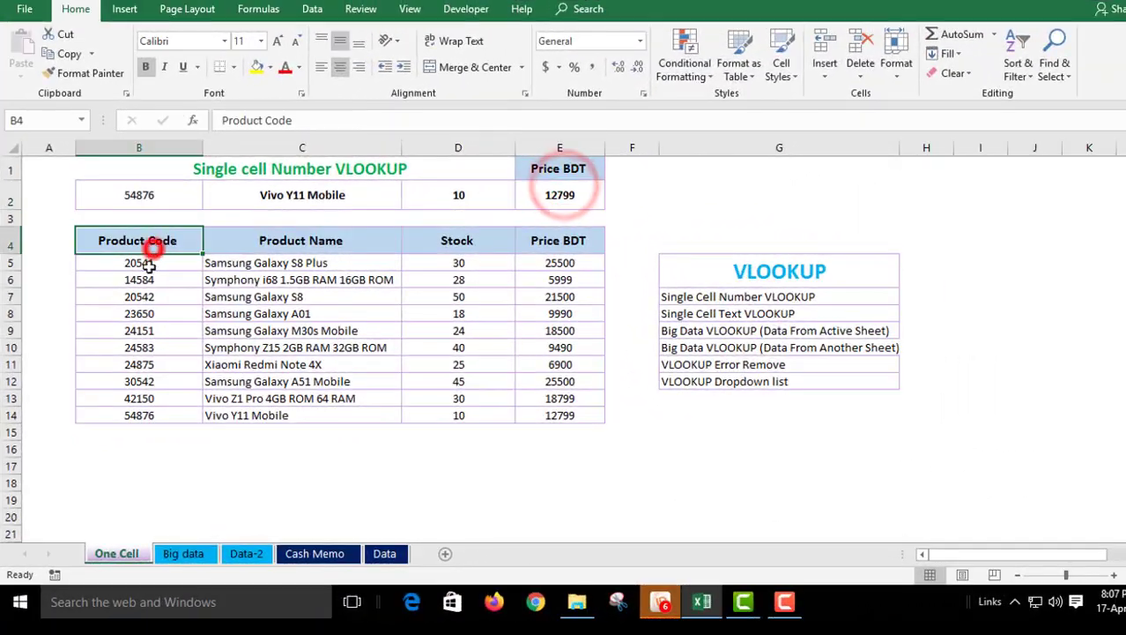
Fill the Single Cell Text VLOOKUP entry in G8 of the topic list with yellow.
left_click(689, 315)
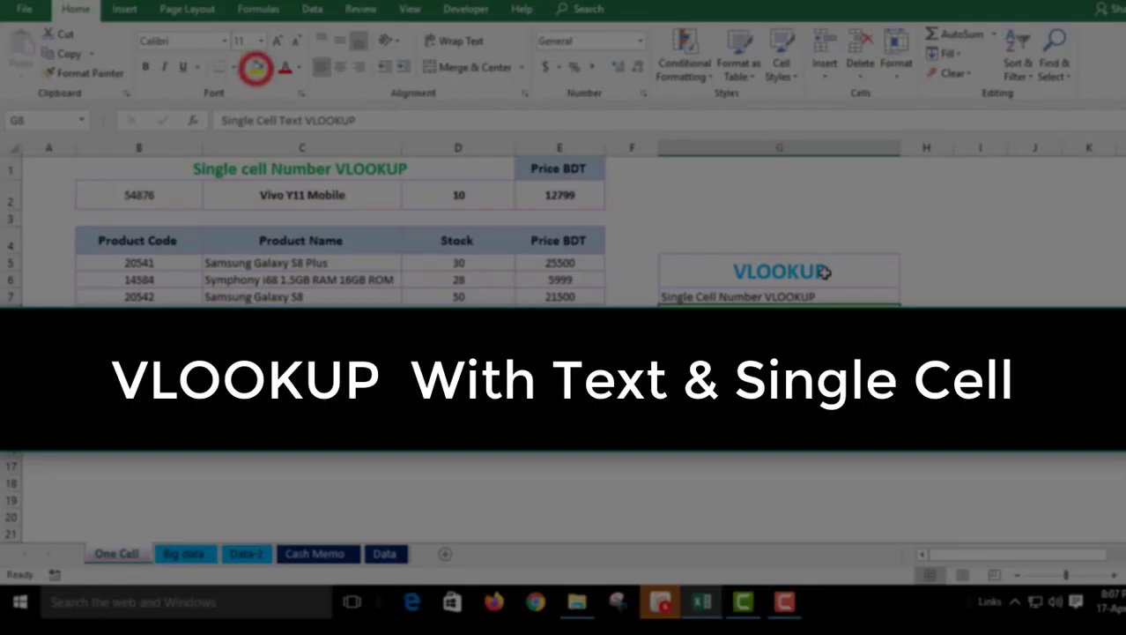
left_click(775, 296)
left_click(256, 68)
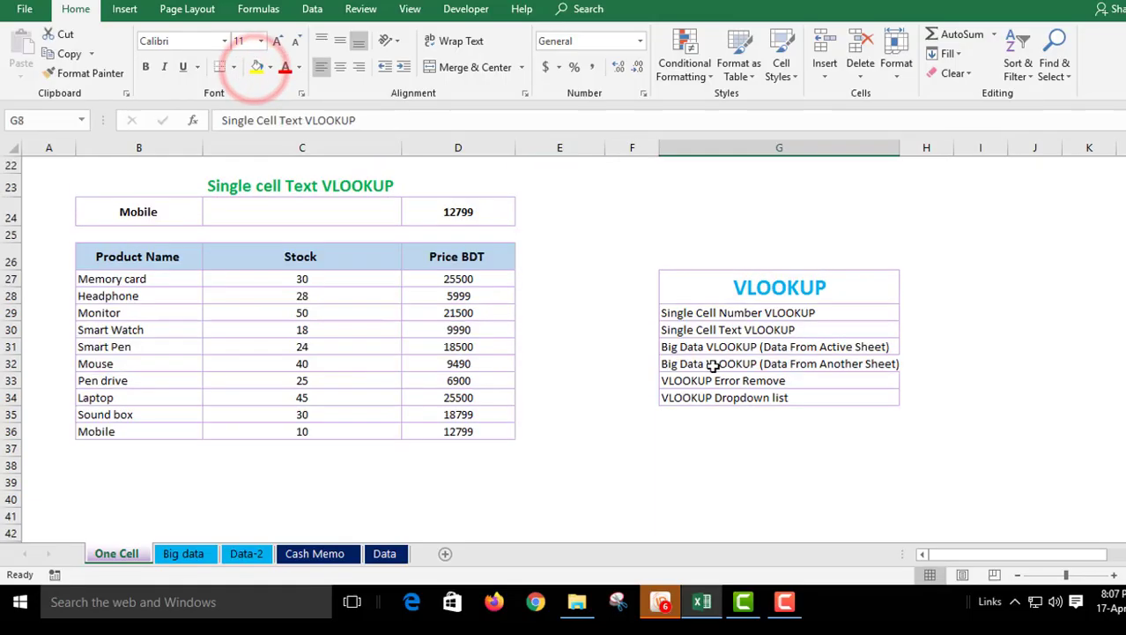
Clear the existing lookup formula from D24 in the Single cell Text VLOOKUP section.
scroll(705, 366, "down", 1)
scroll(636, 396, "up", 1)
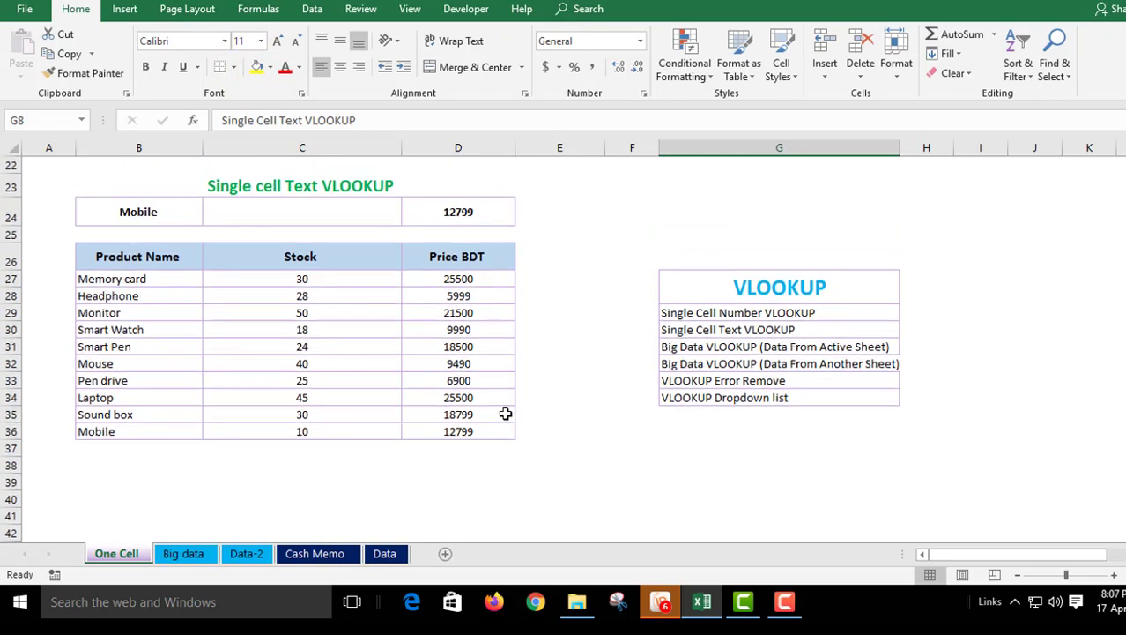
left_click(150, 220)
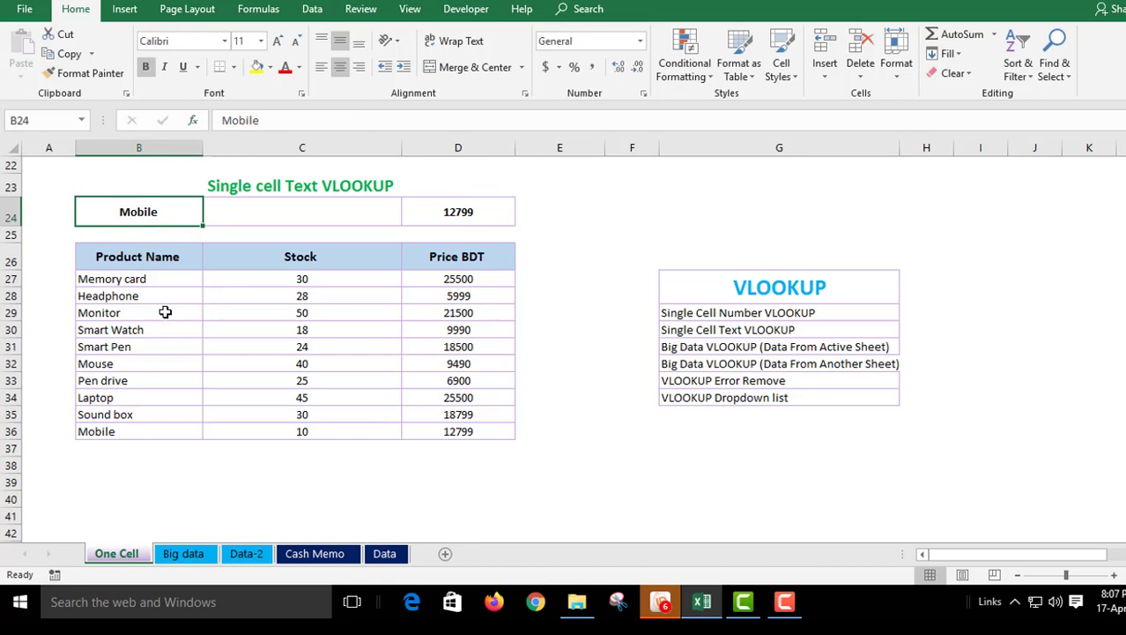
key("Right")
key("Right")
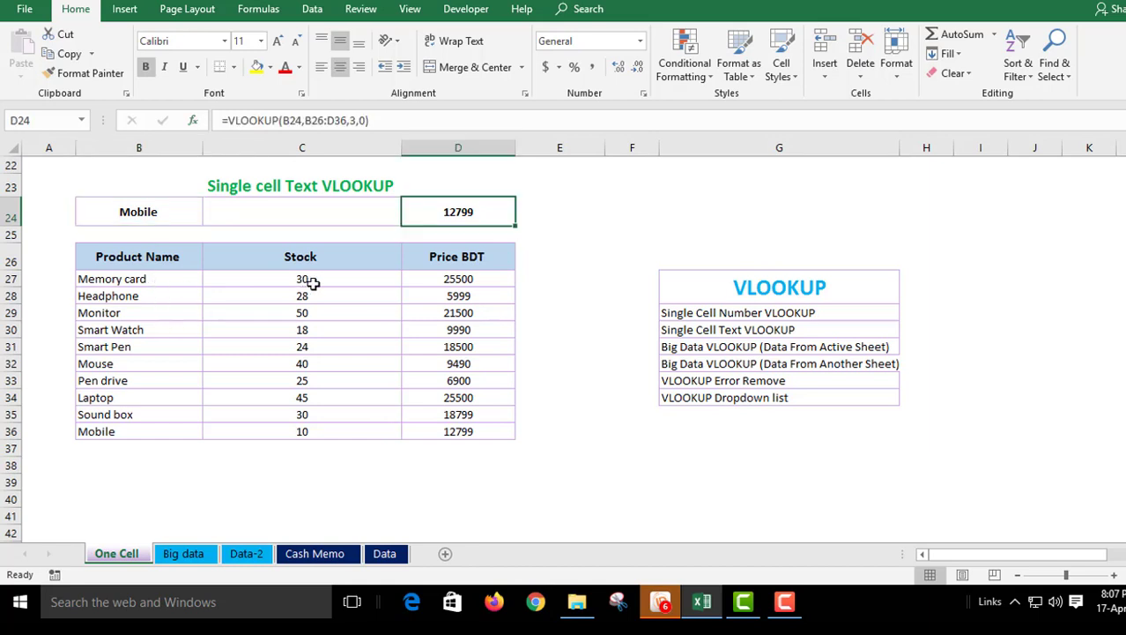
key("Delete")
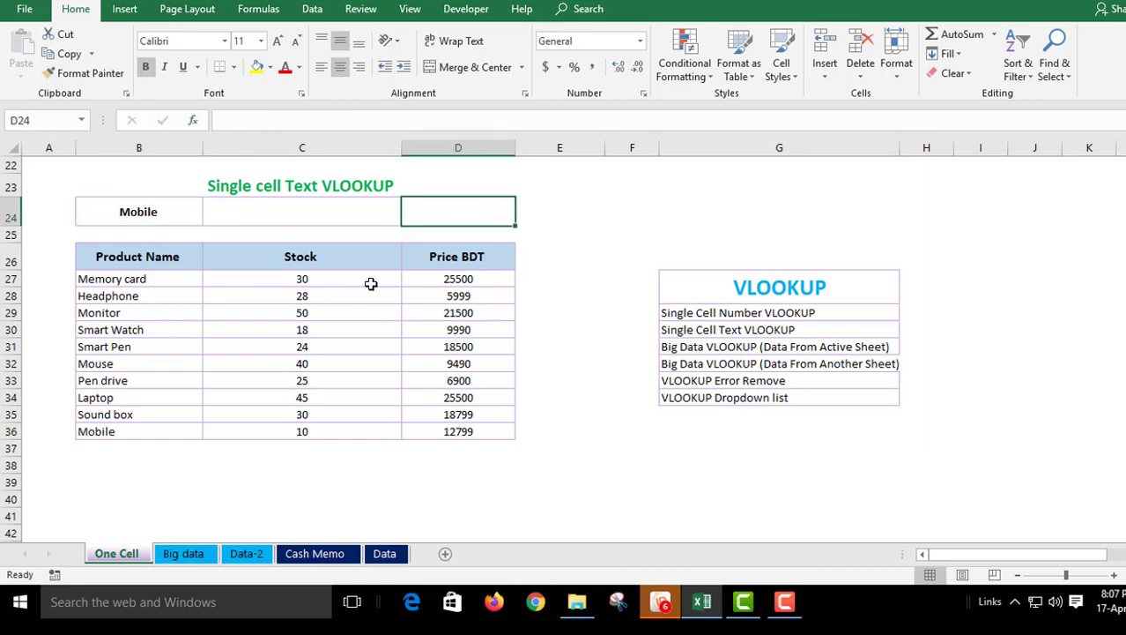
Start a VLOOKUP formula in D24 with the product name in B24 as Lookup_value.
type("=")
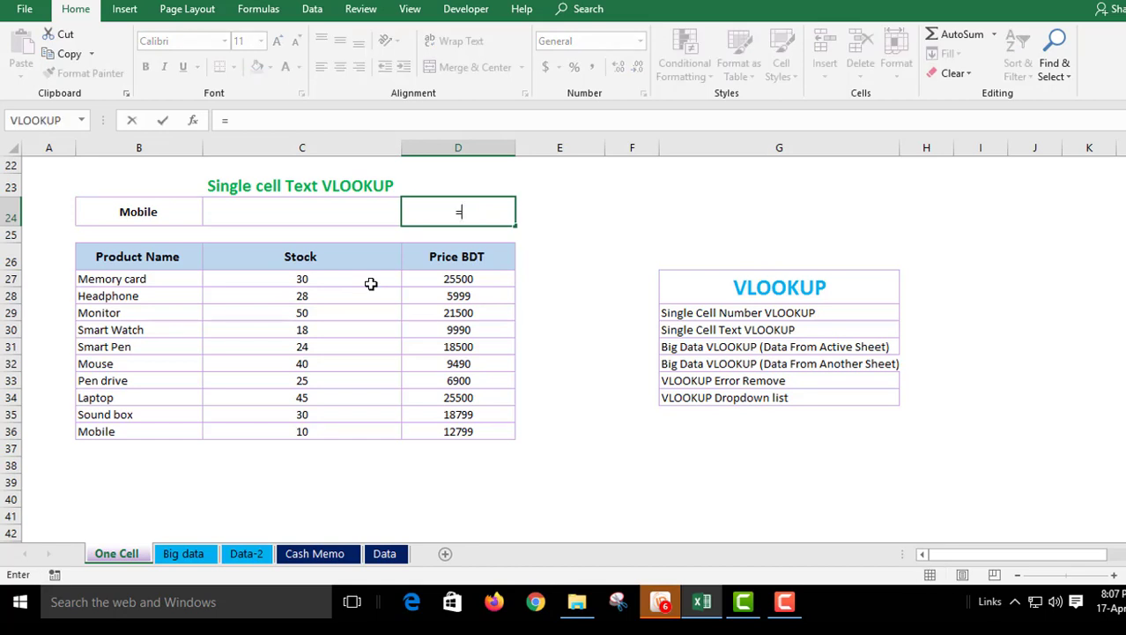
type("vl")
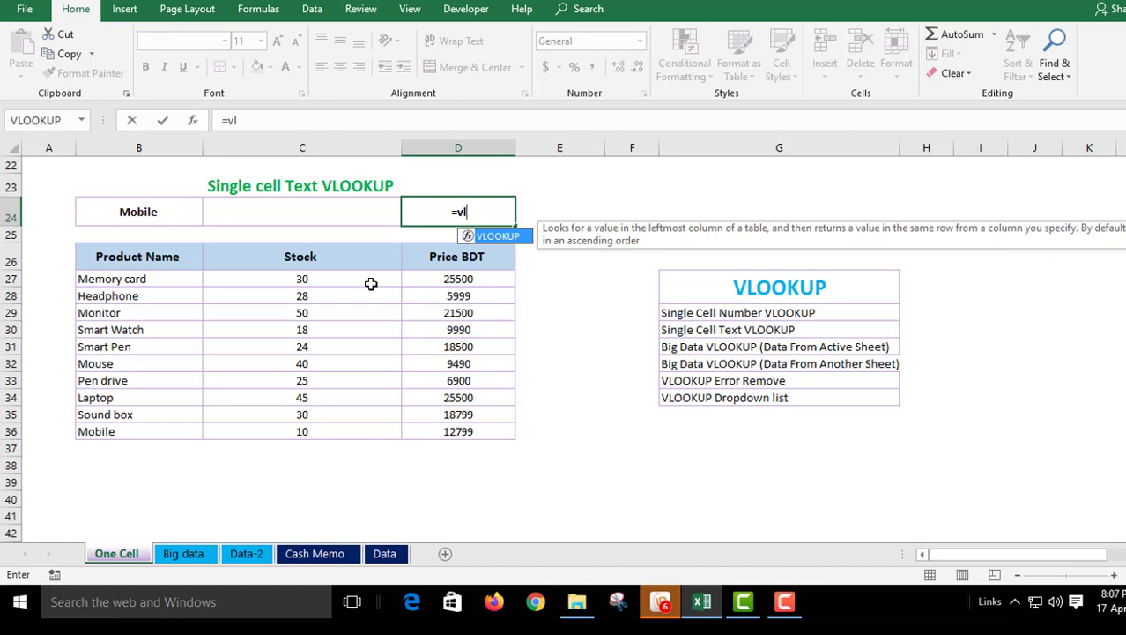
double_click(498, 237)
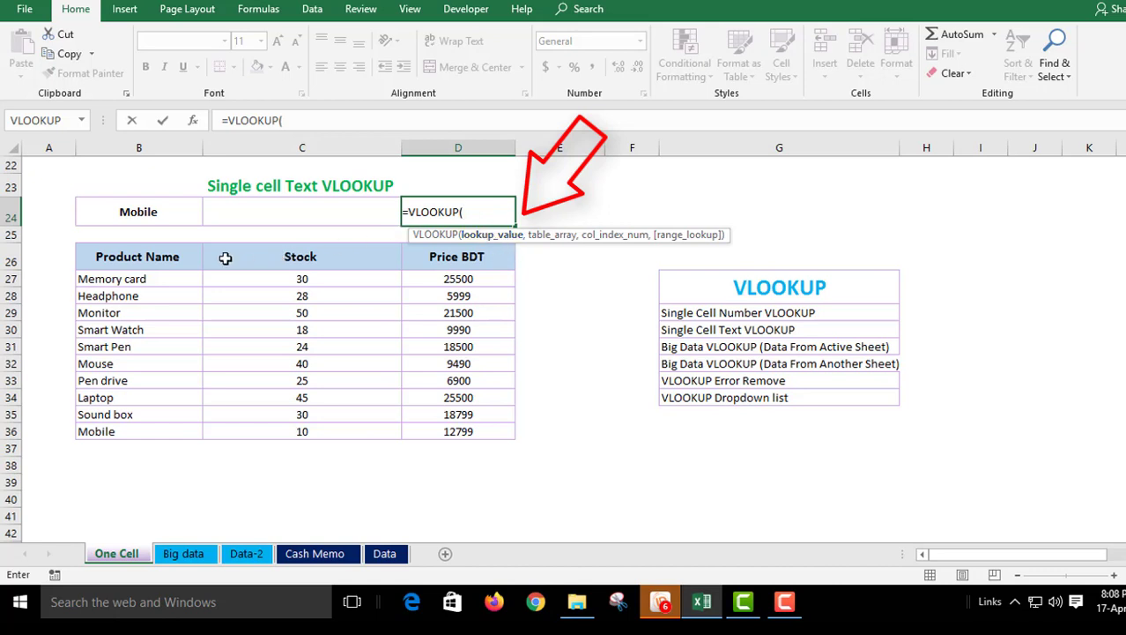
left_click(141, 213)
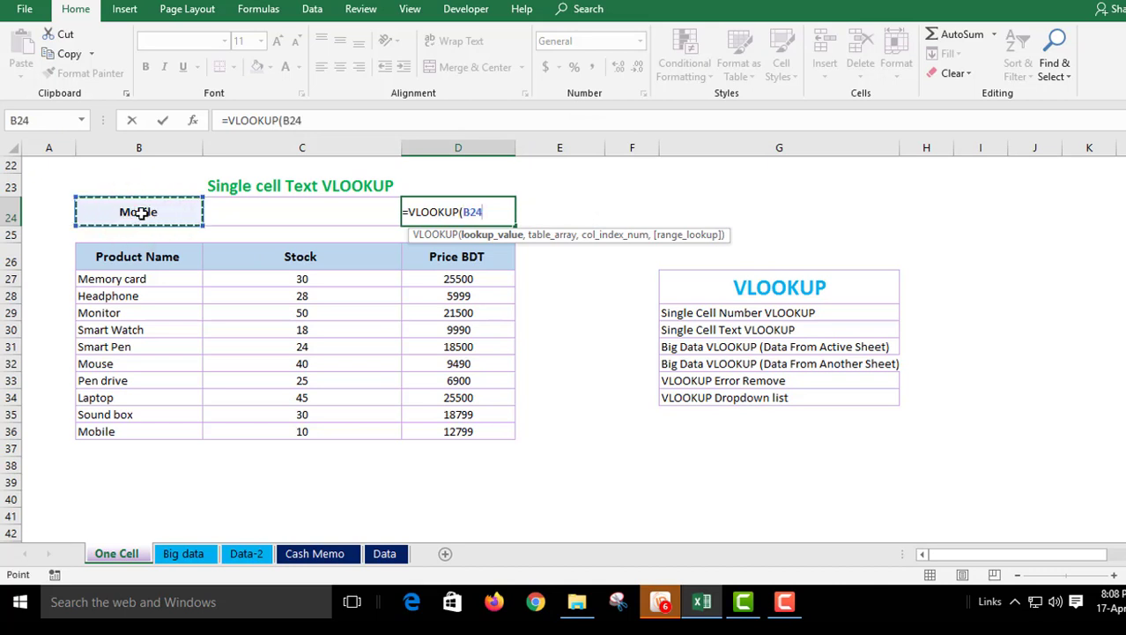
type(",")
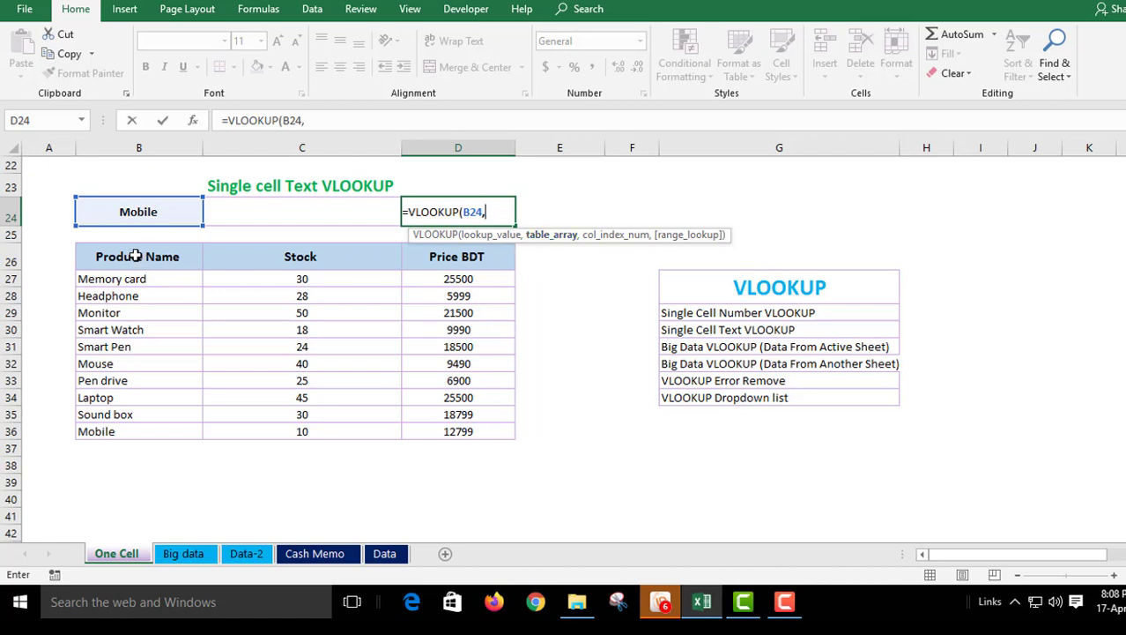
Set the table array to B26:D36 and the column index to 3 for the Price BDT column.
left_click_drag(133, 255, 504, 432)
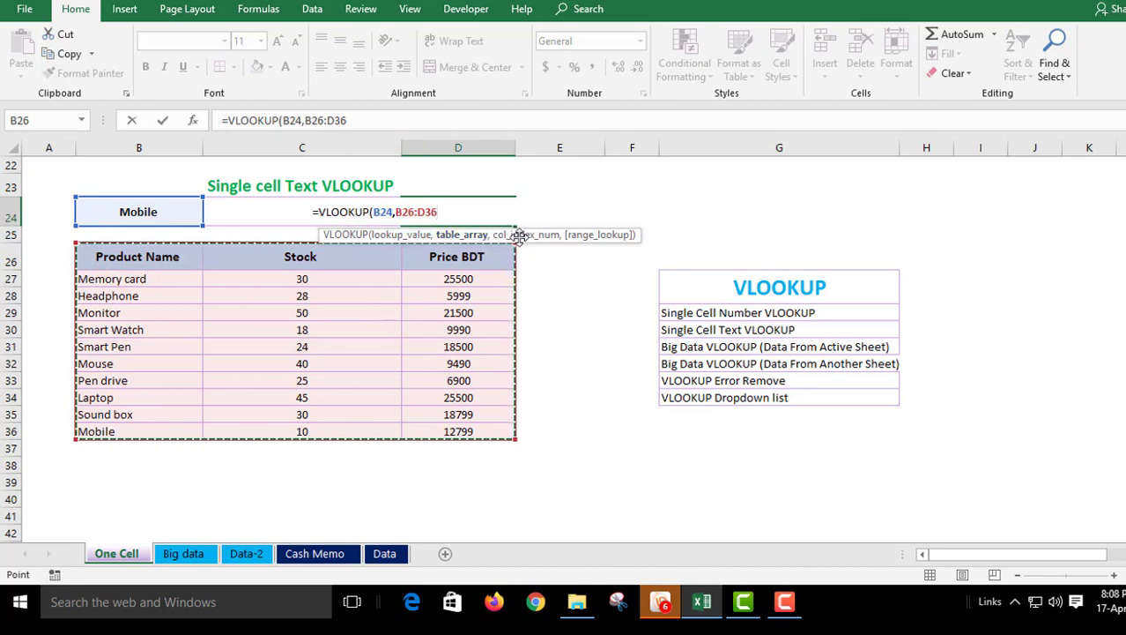
type(",")
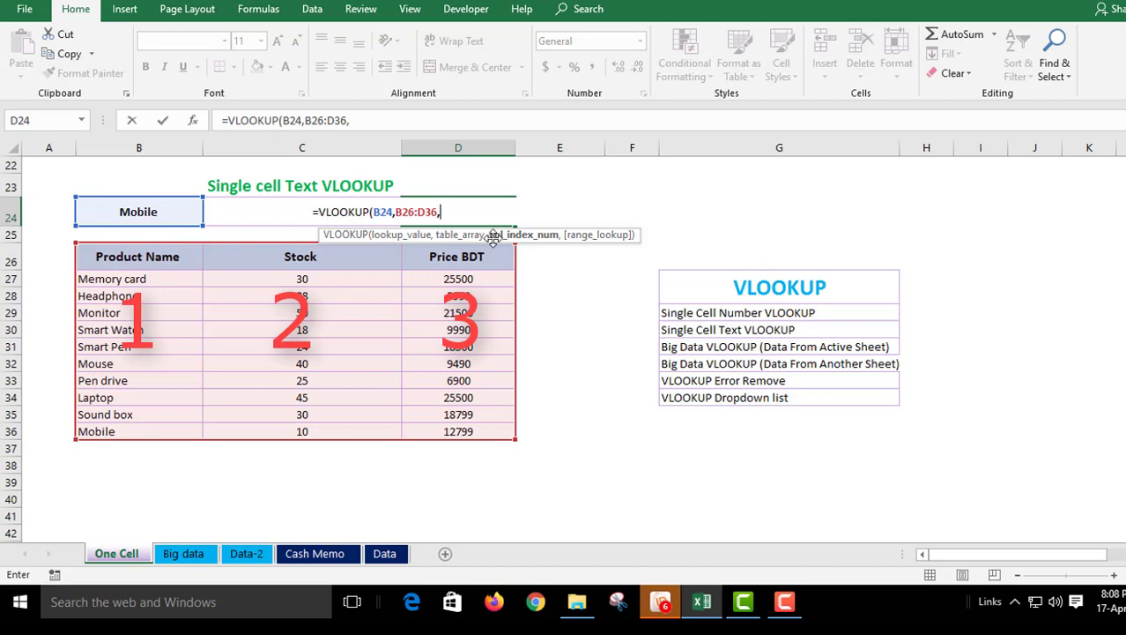
type("3")
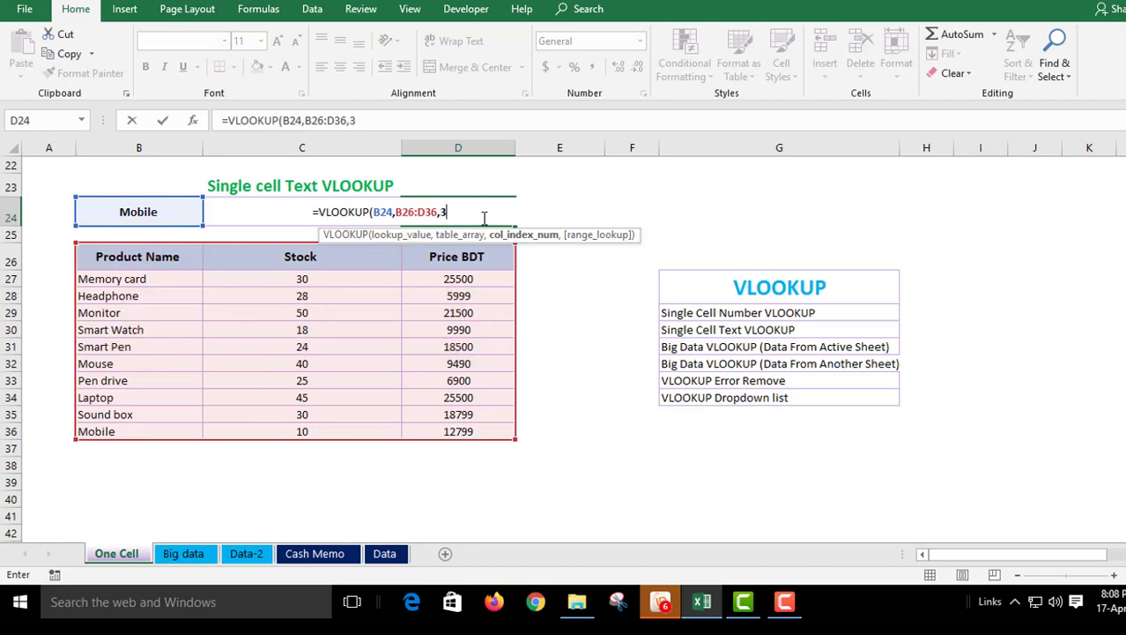
type(",")
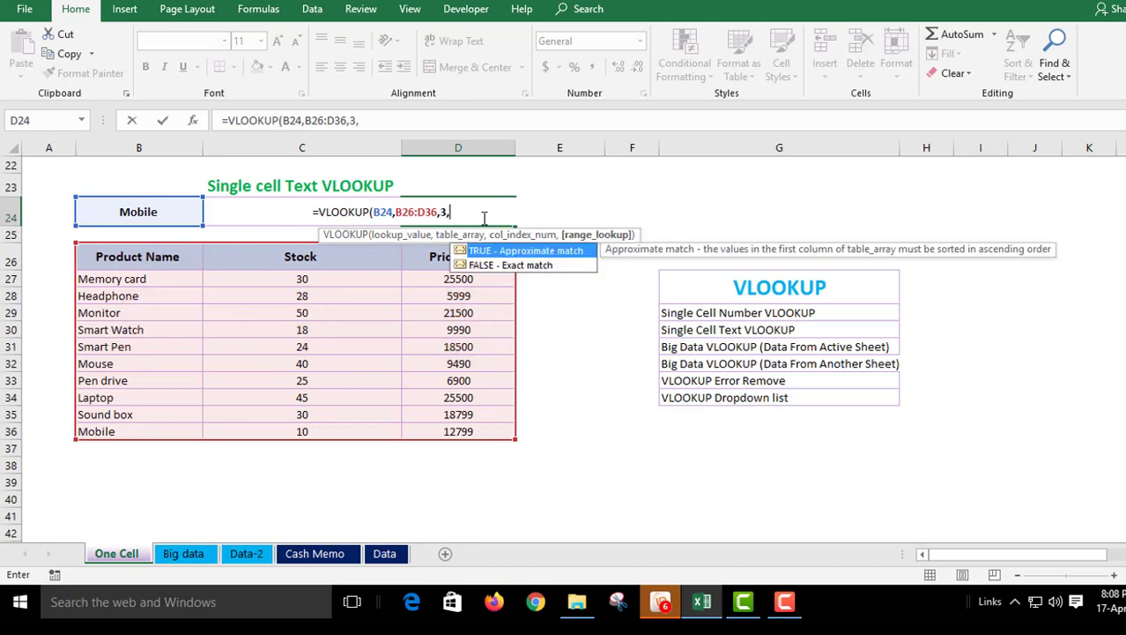
left_click(522, 266)
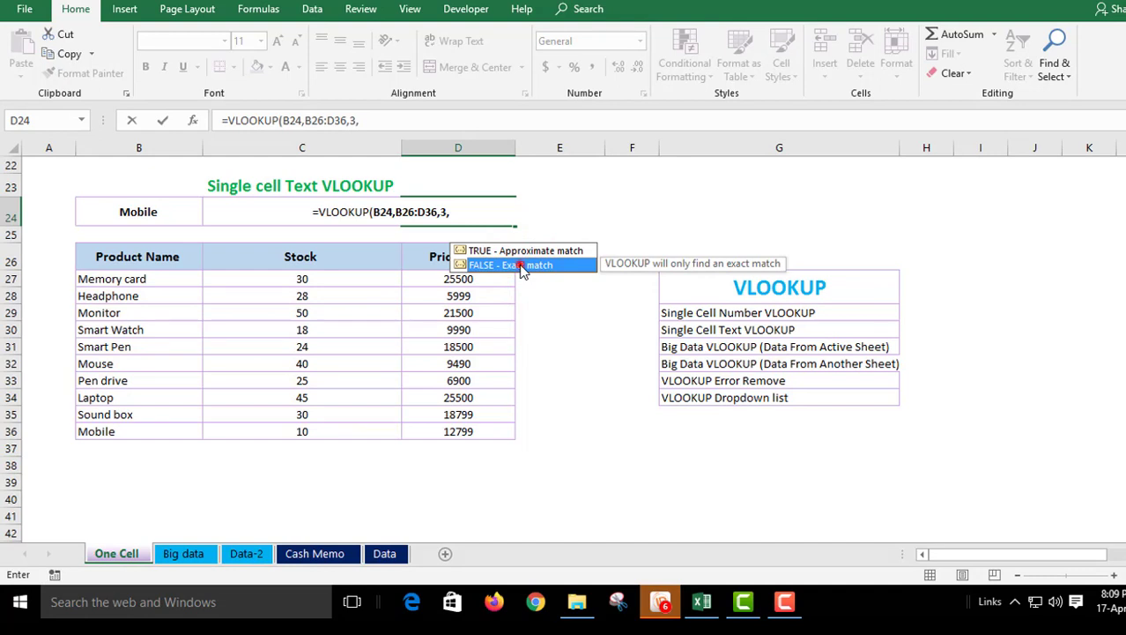
double_click(522, 266)
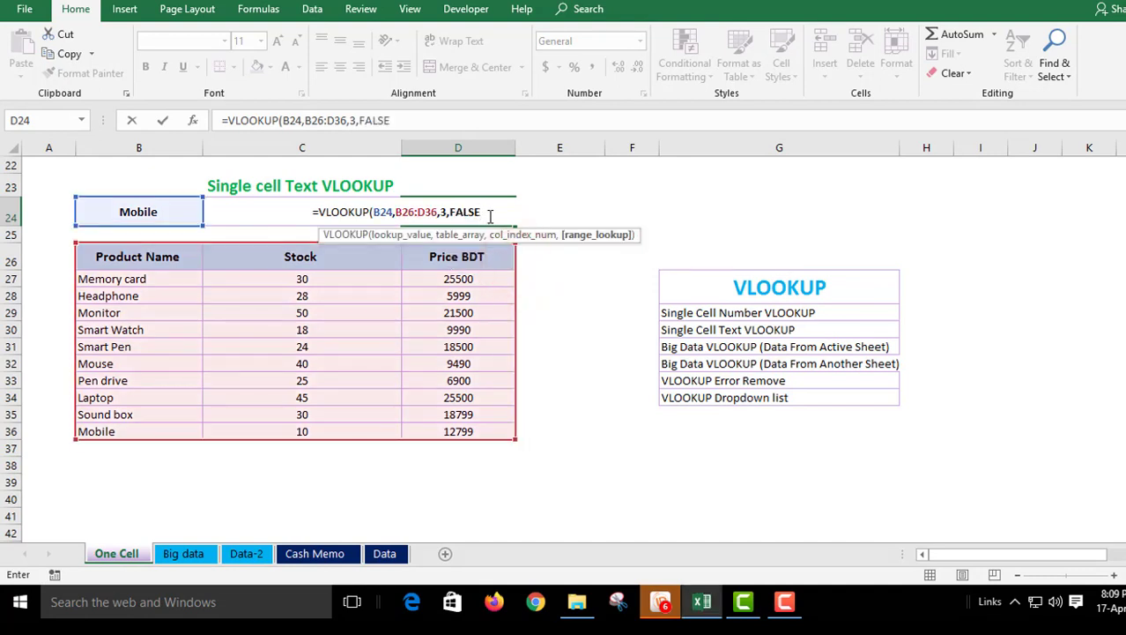
key("BackSpace")
key("BackSpace")
key("BackSpace")
key("BackSpace")
key("BackSpace")
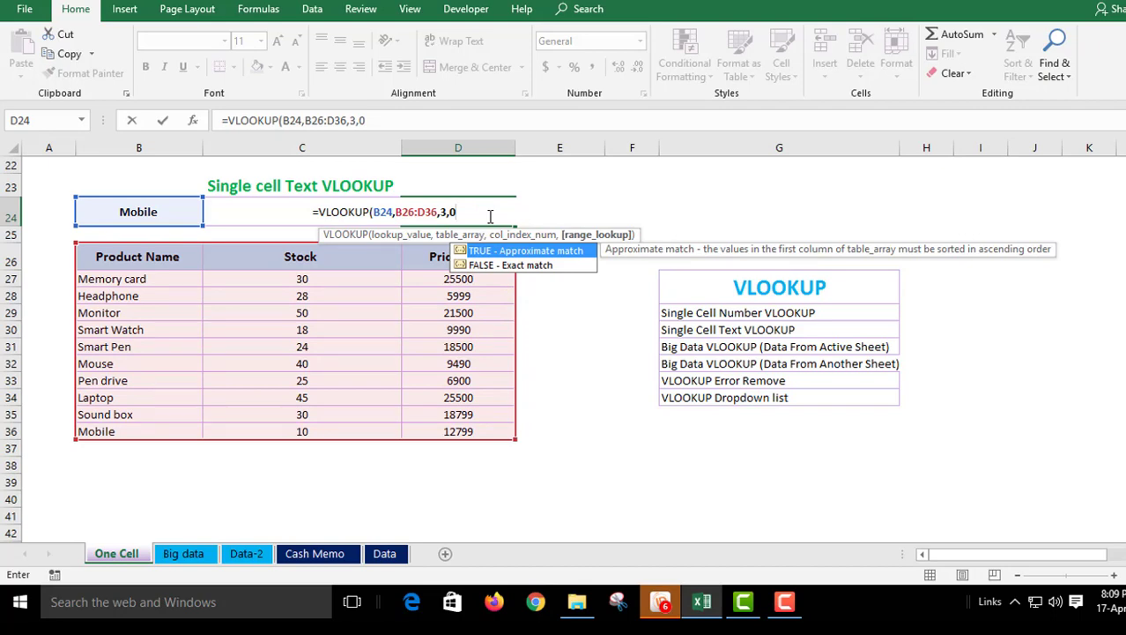
Complete the D24 formula with 0 as Range_lookup for an exact match and check its price against the Mobile row.
type("0)")
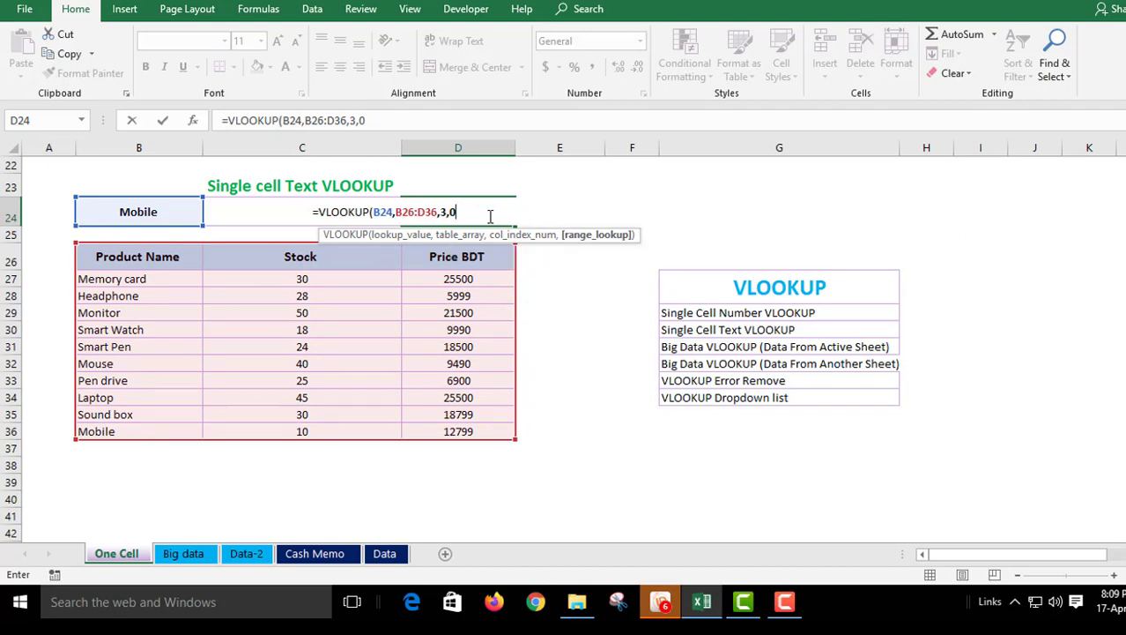
key("Return")
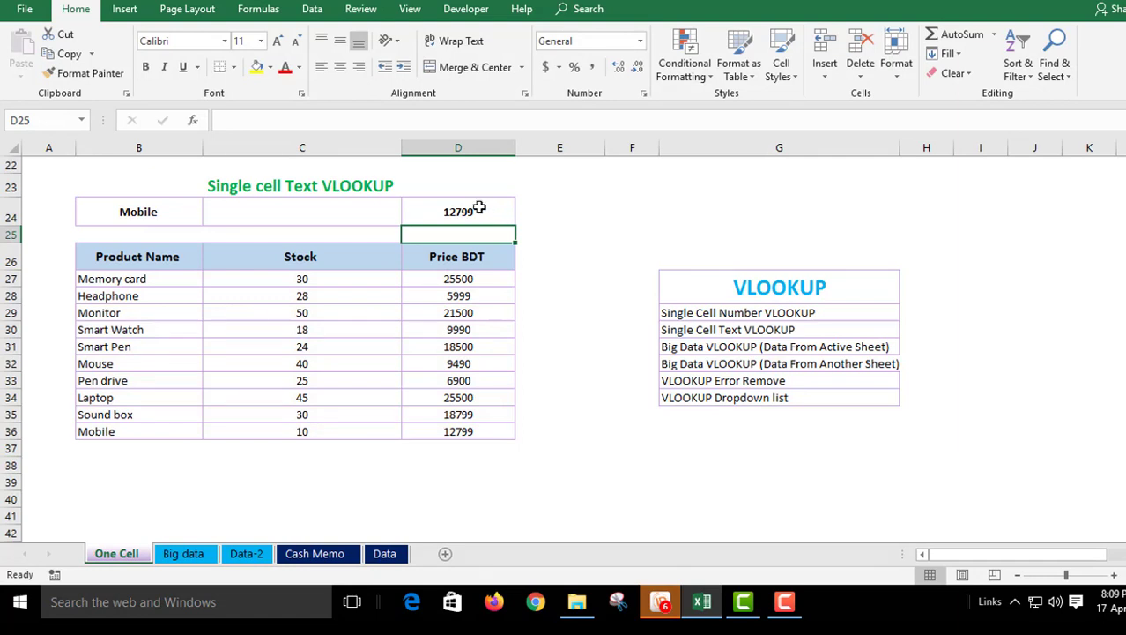
left_click(479, 210)
left_click(160, 212)
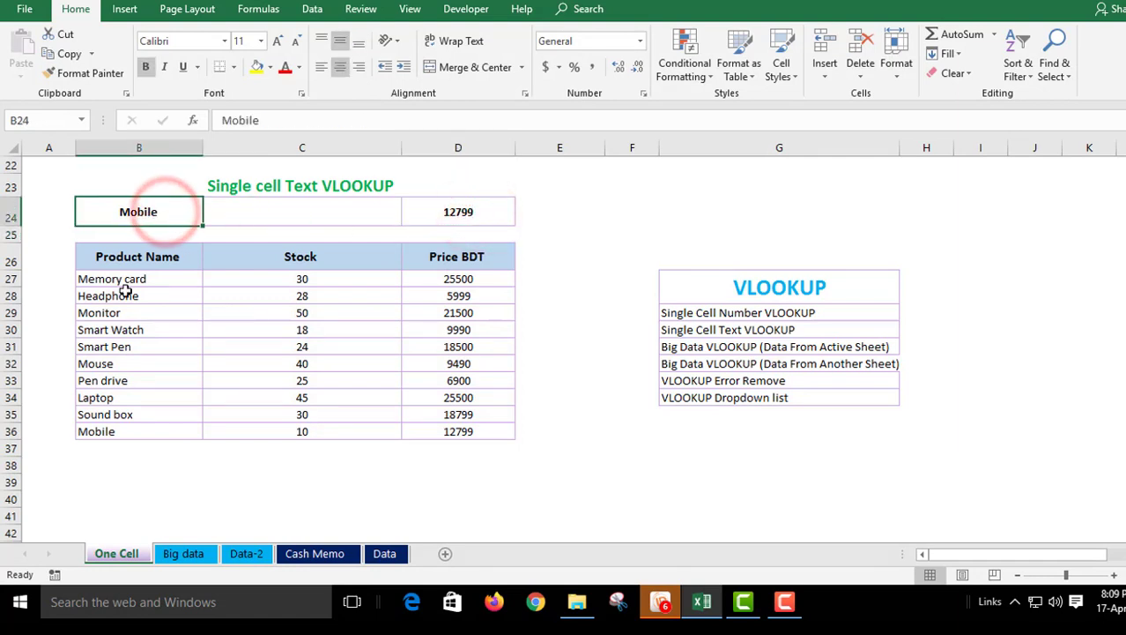
left_click(109, 435)
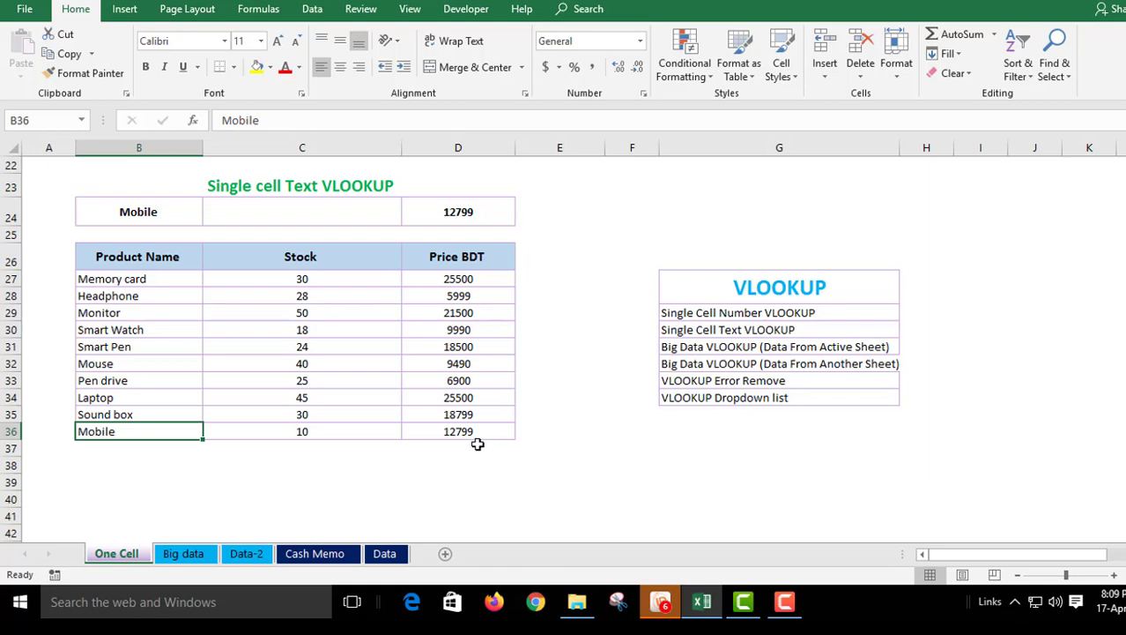
Copy the product name Smart Pen from B31 into lookup cell B24.
left_click(141, 347)
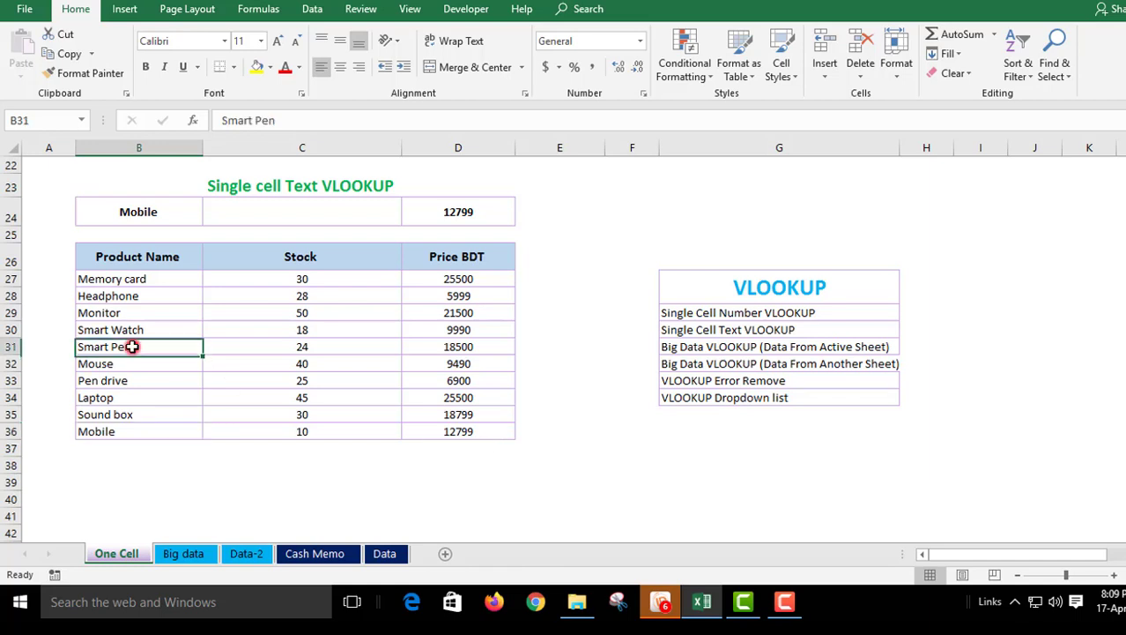
double_click(141, 346)
left_click(187, 459)
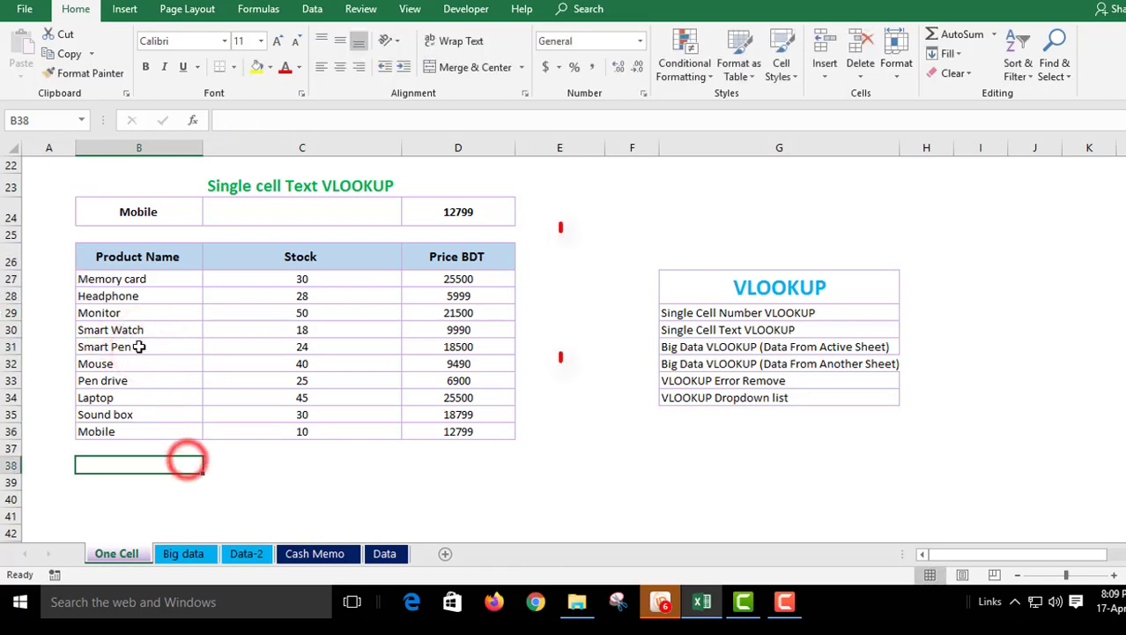
left_click(145, 349)
key("ctrl+c")
left_click(154, 213)
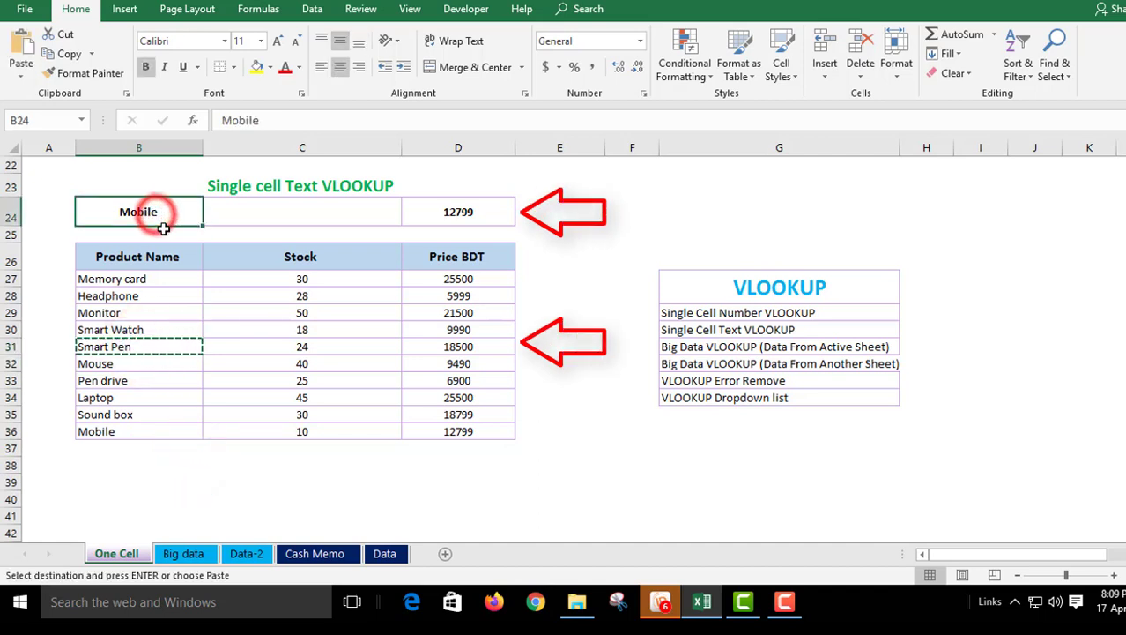
key("ctrl+v")
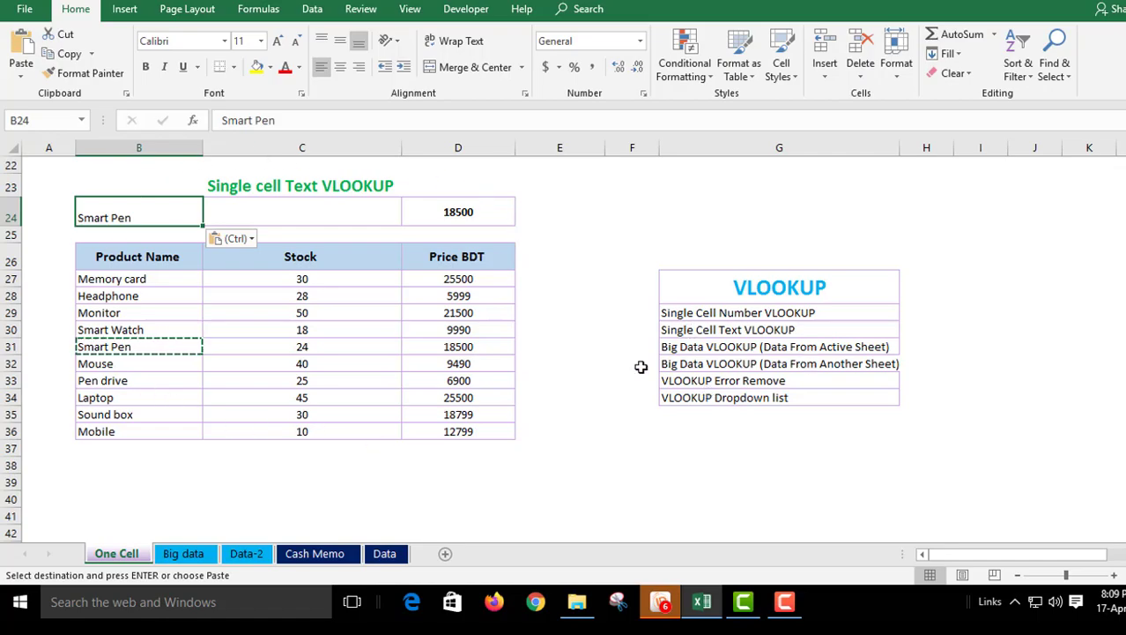
Fill the Single Cell Number and Single Cell Text VLOOKUP entries in G29:G30 with yellow, and return to lookup cell B2.
scroll(641, 365, "up", 7)
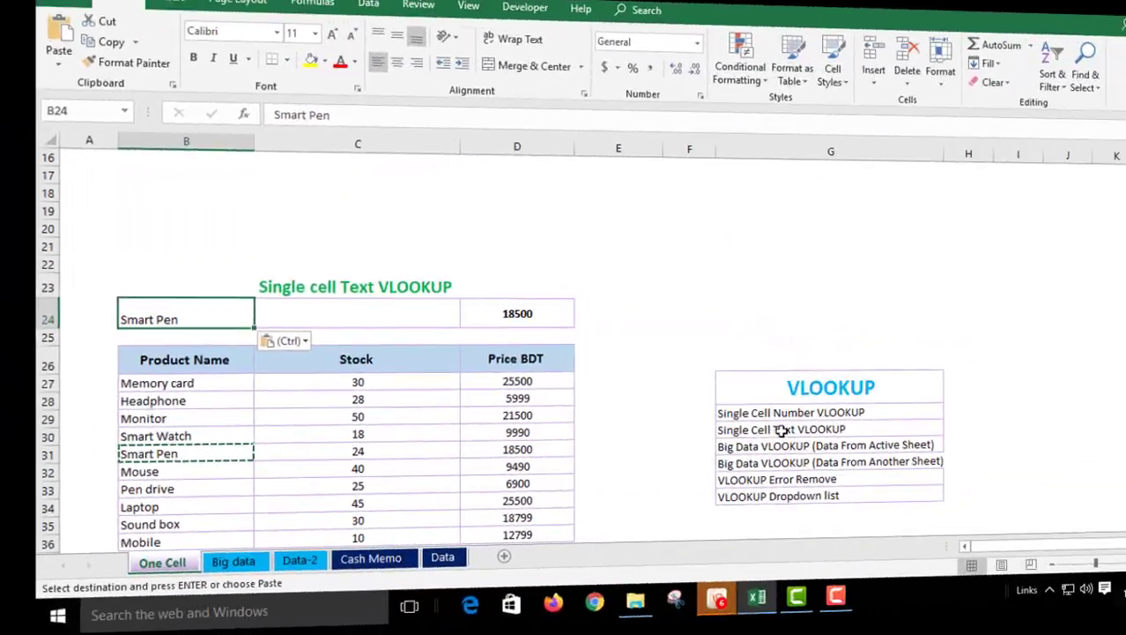
left_click_drag(723, 414, 727, 431)
left_click(256, 67)
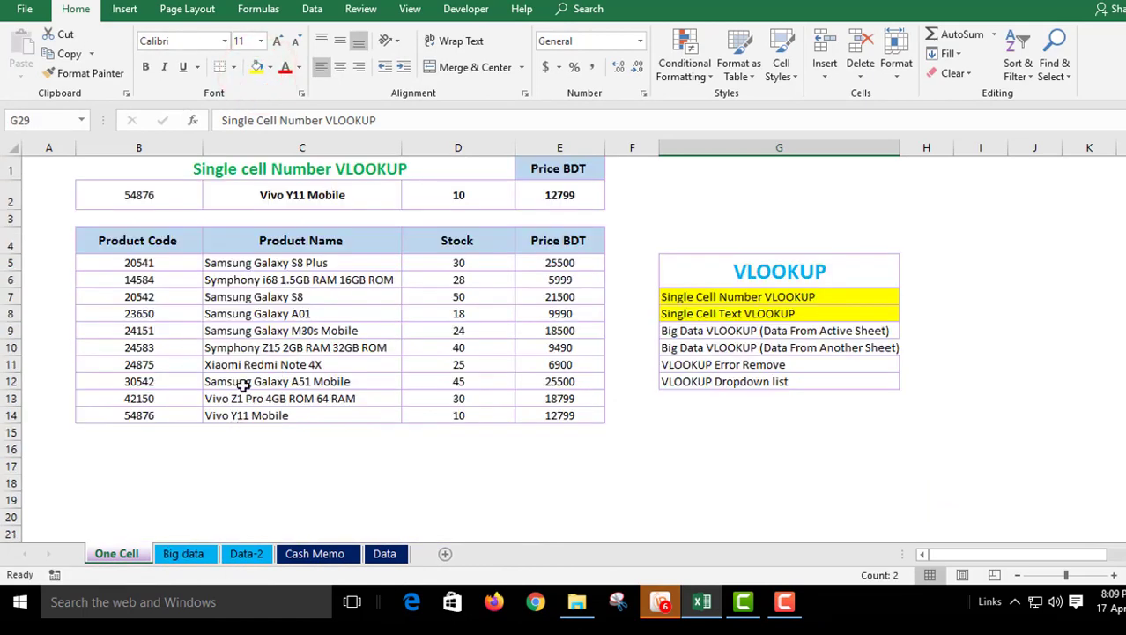
left_click(154, 192)
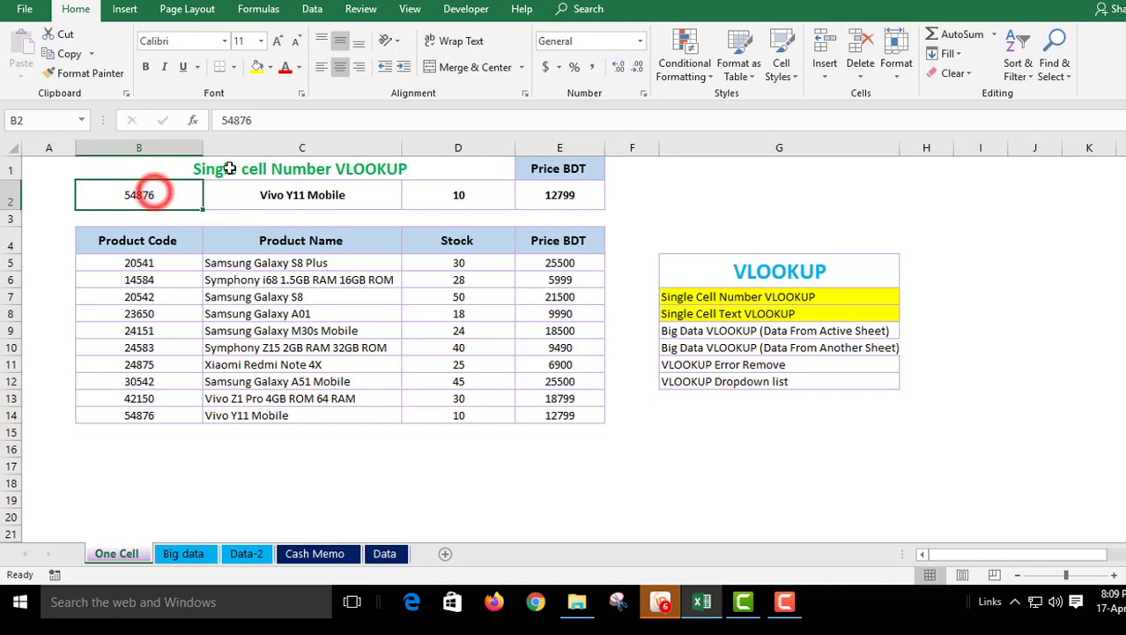
Switch to the Big data sheet and select the Dist names in B3:B18.
left_click(187, 553)
left_click(282, 373)
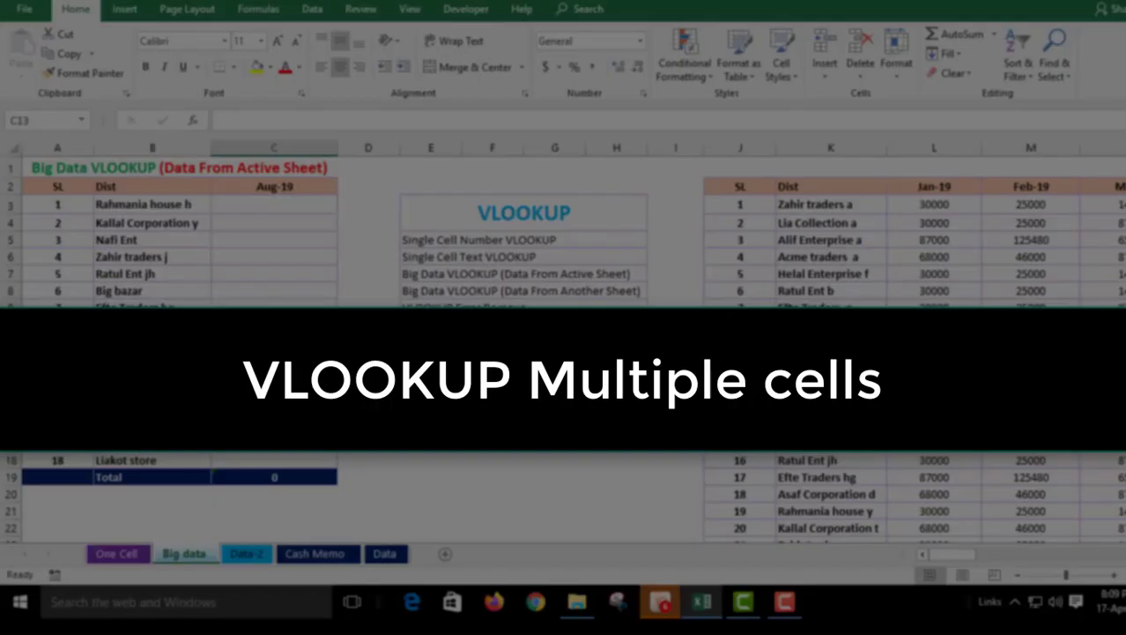
left_click_drag(143, 204, 158, 459)
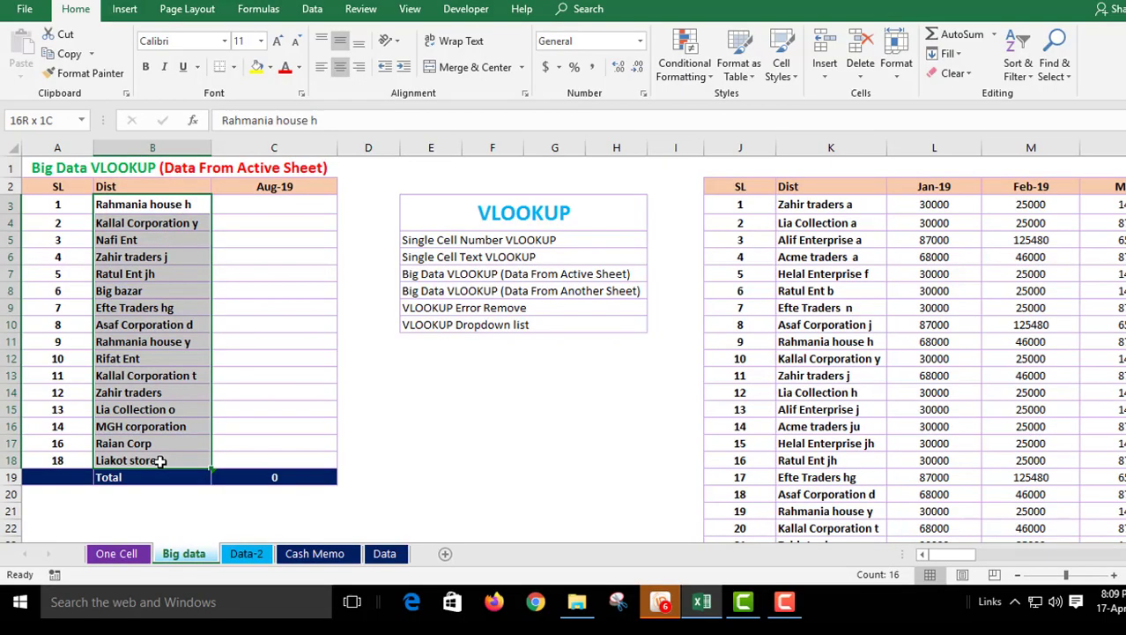
Look over the monthly sales table starting at column J and the Dist list in B3:B18 on Big data.
left_click_drag(732, 138, 1102, 209)
scroll(23, 418, "down", 3)
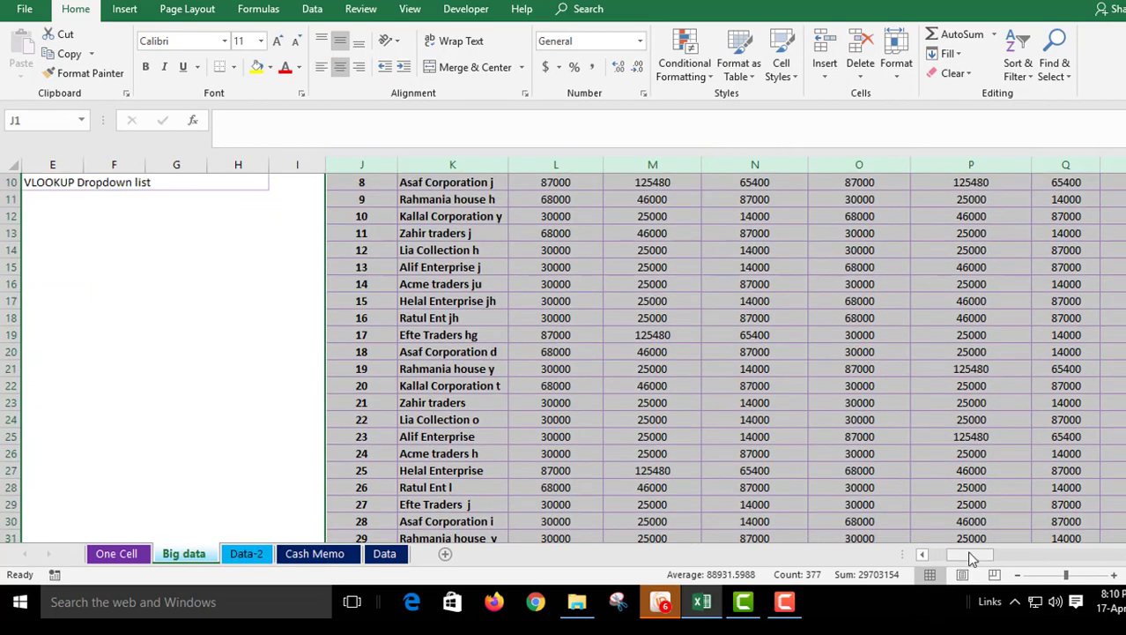
left_click_drag(970, 553, 875, 551)
scroll(87, 337, "up", 3)
left_click(129, 232)
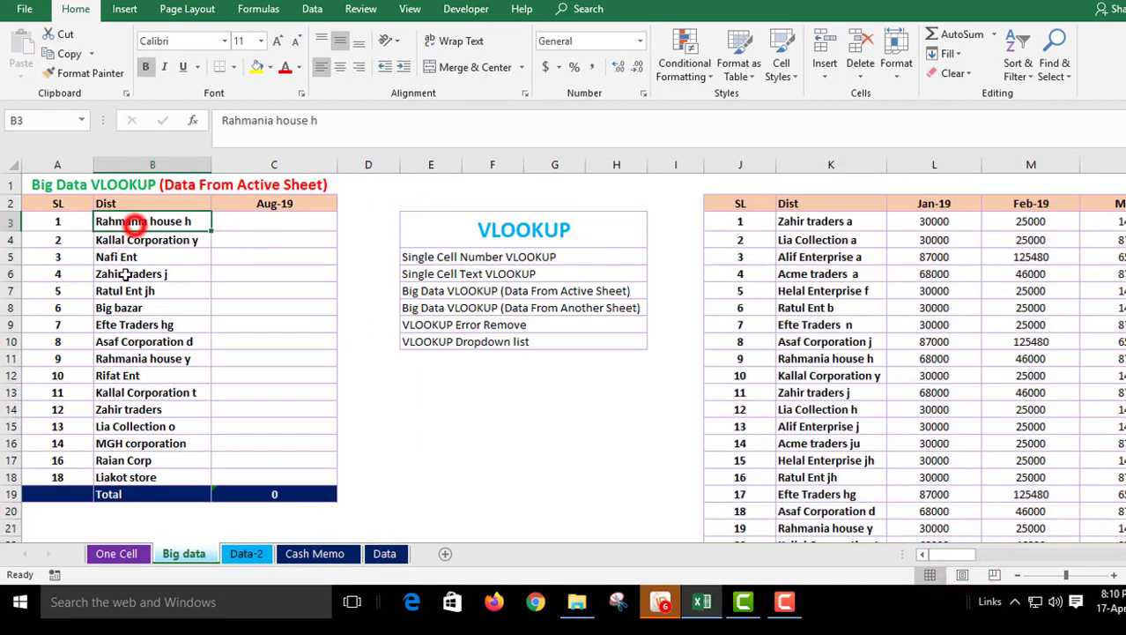
left_click(79, 477)
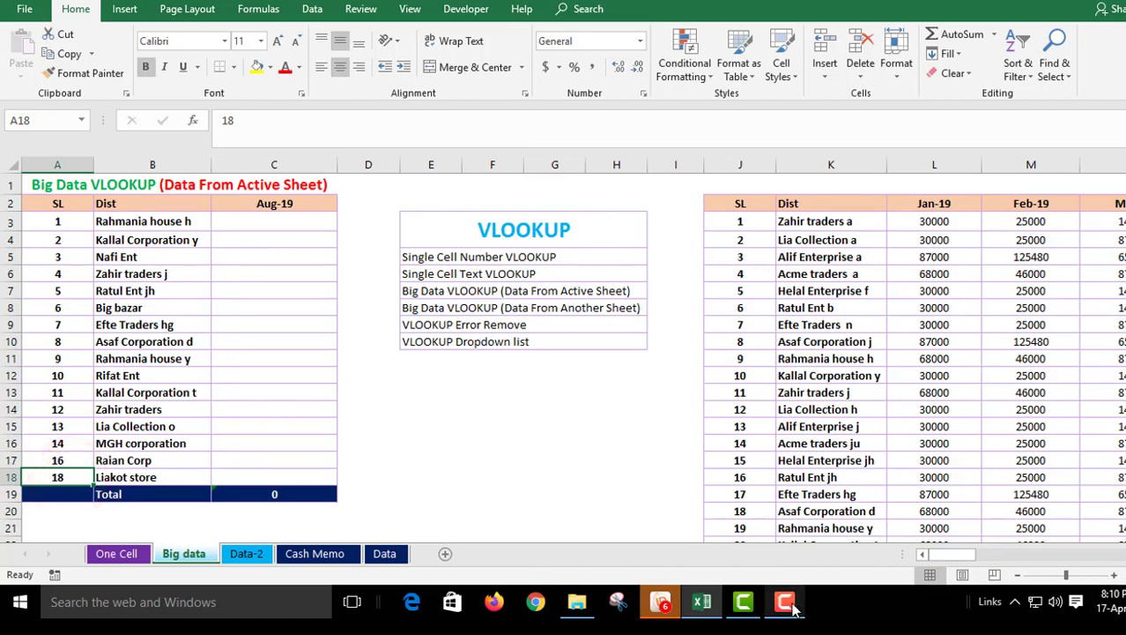
left_click(359, 421)
Start a VLOOKUP formula in C3 under Aug-19 with Dist name cell B3 as the lookup value.
left_click(273, 221)
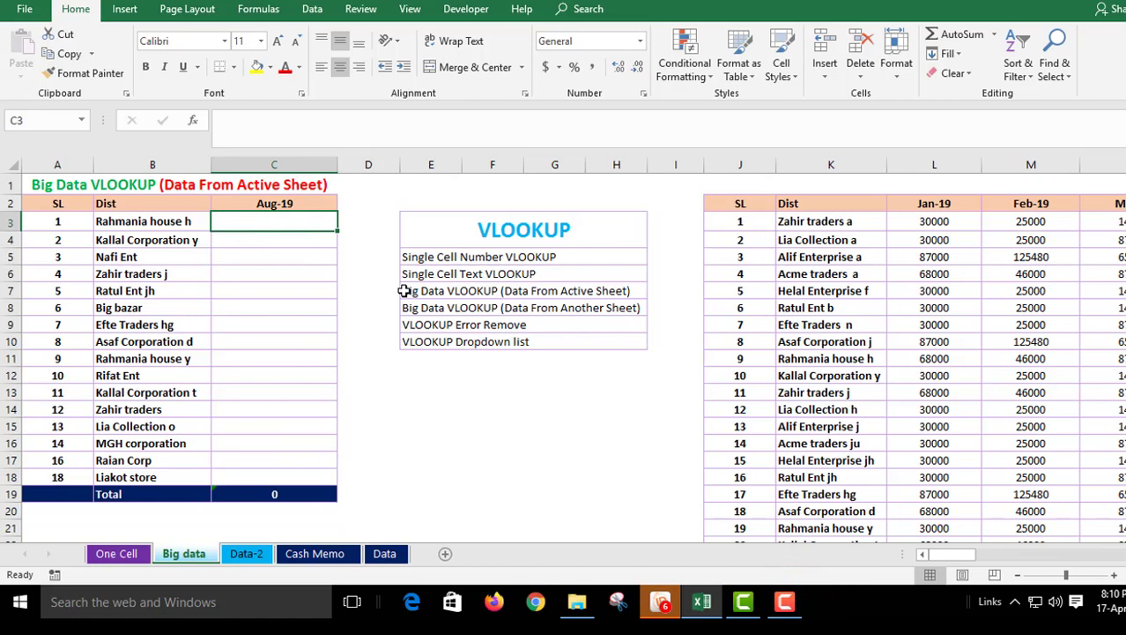
type("=vl")
key("Tab")
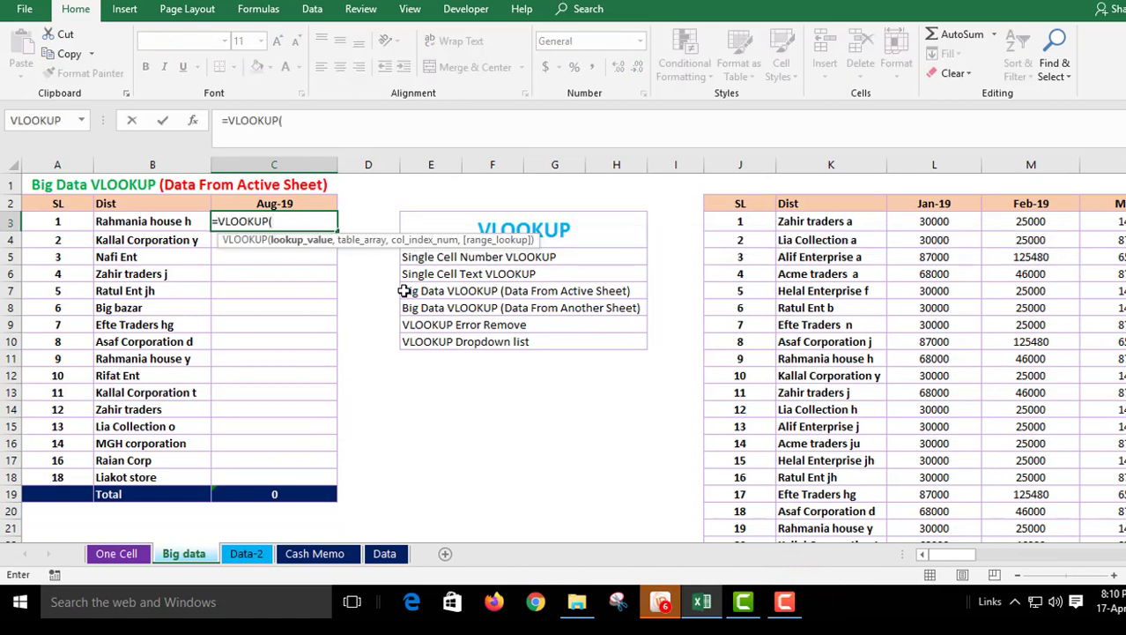
left_click(151, 221)
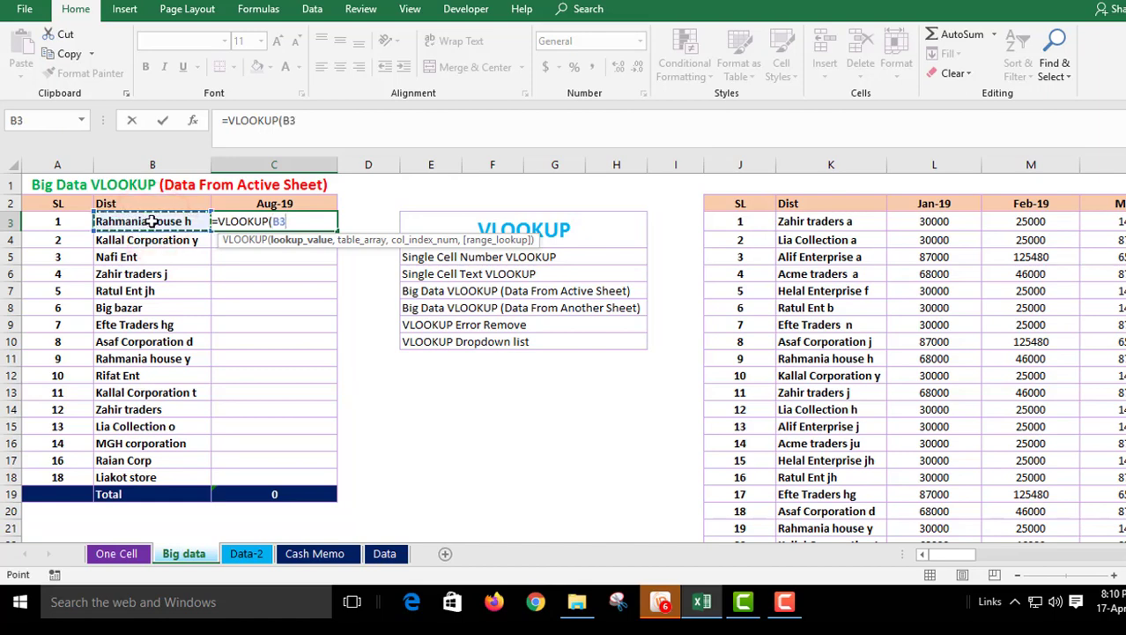
type(",")
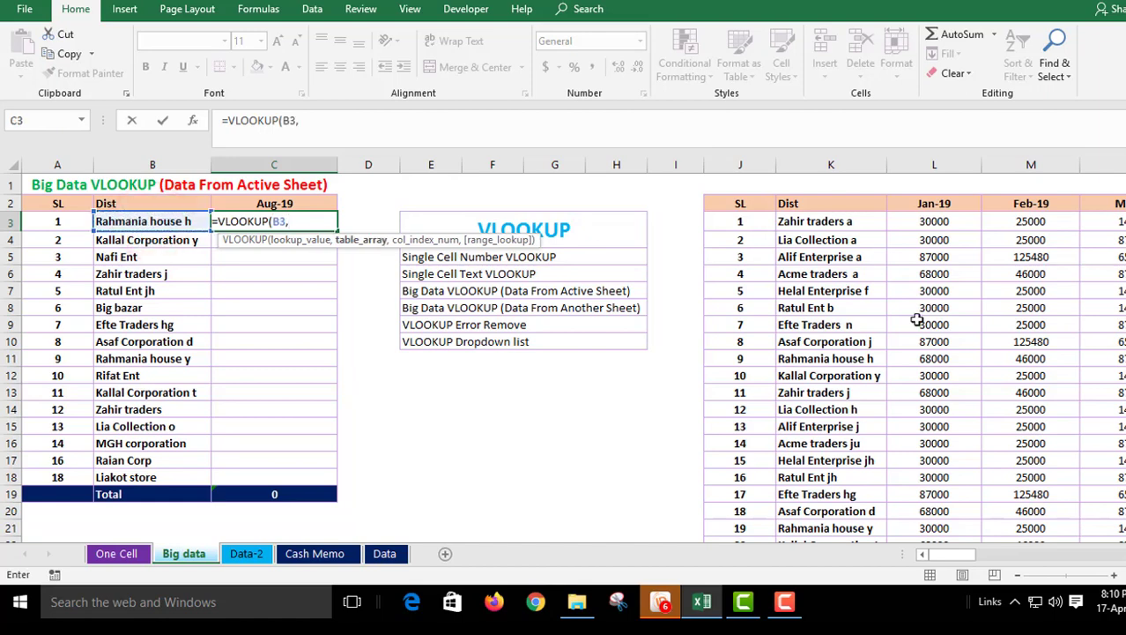
Select K3:X43 of the monthly table, from Dist through Total, as the C3 formula's table array.
left_click(804, 222)
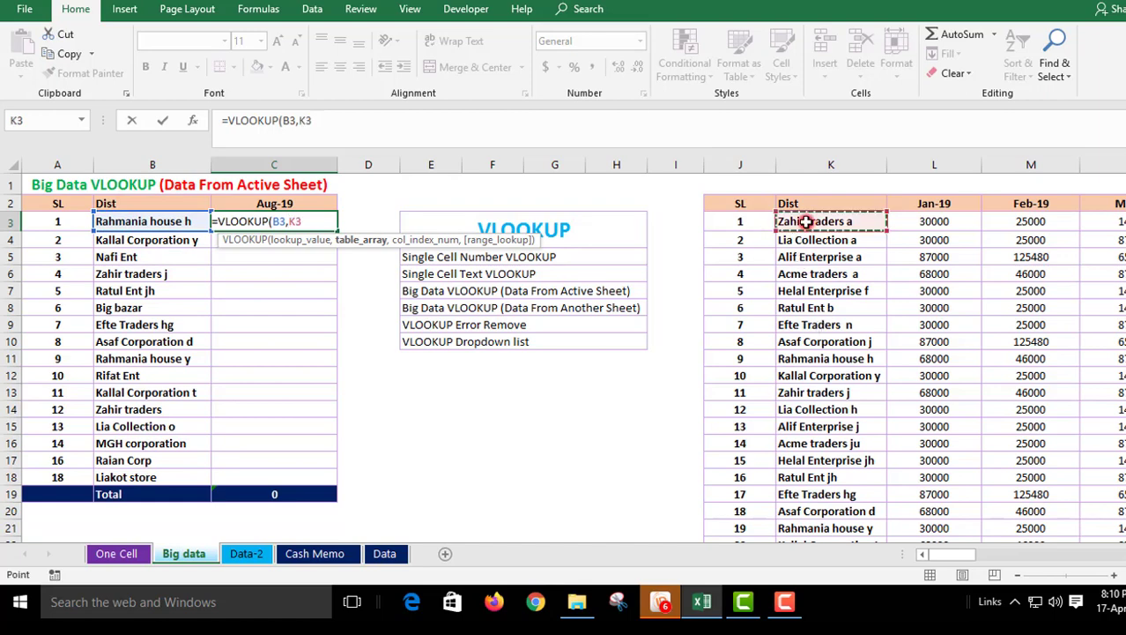
key("ctrl+shift+Down")
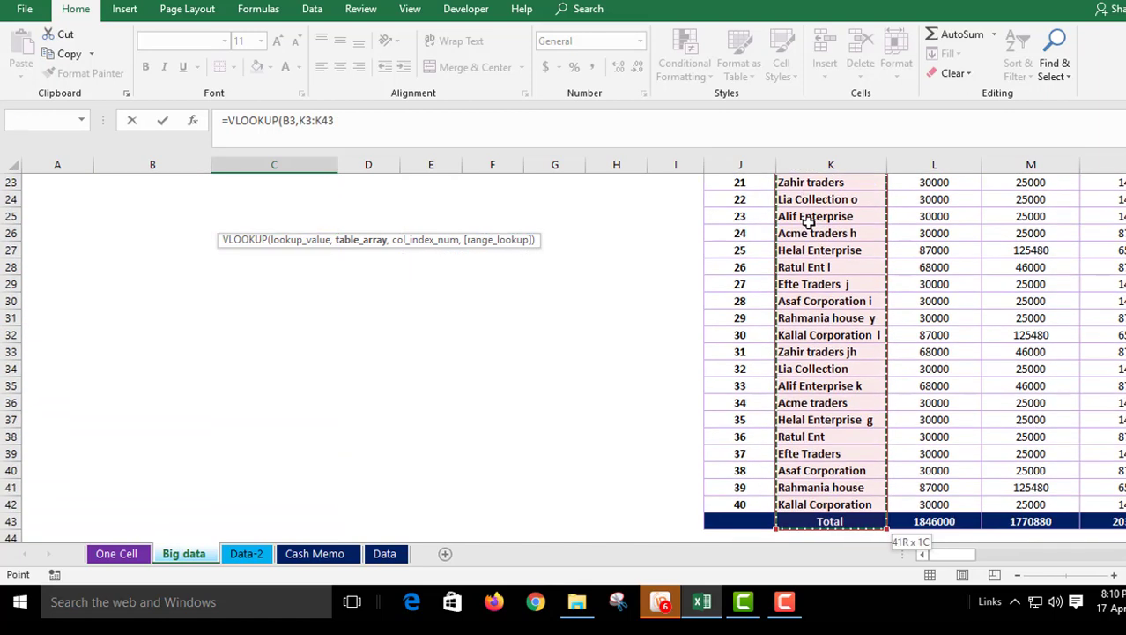
key("shift+Right")
key("shift+Right")
key("shift+Right")
key("shift+Right")
key("shift+Right")
key("shift+Right")
key("shift+Right")
key("shift+Right")
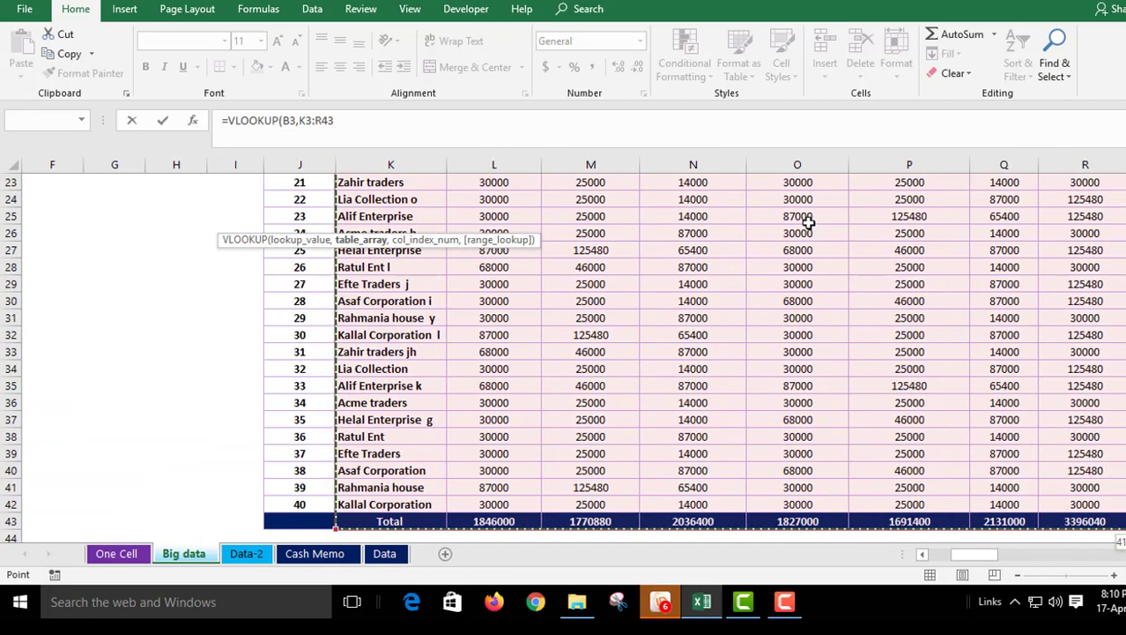
key("shift+Right")
key("shift+Right")
key("shift+Right")
key("shift+Right")
key("shift+Right")
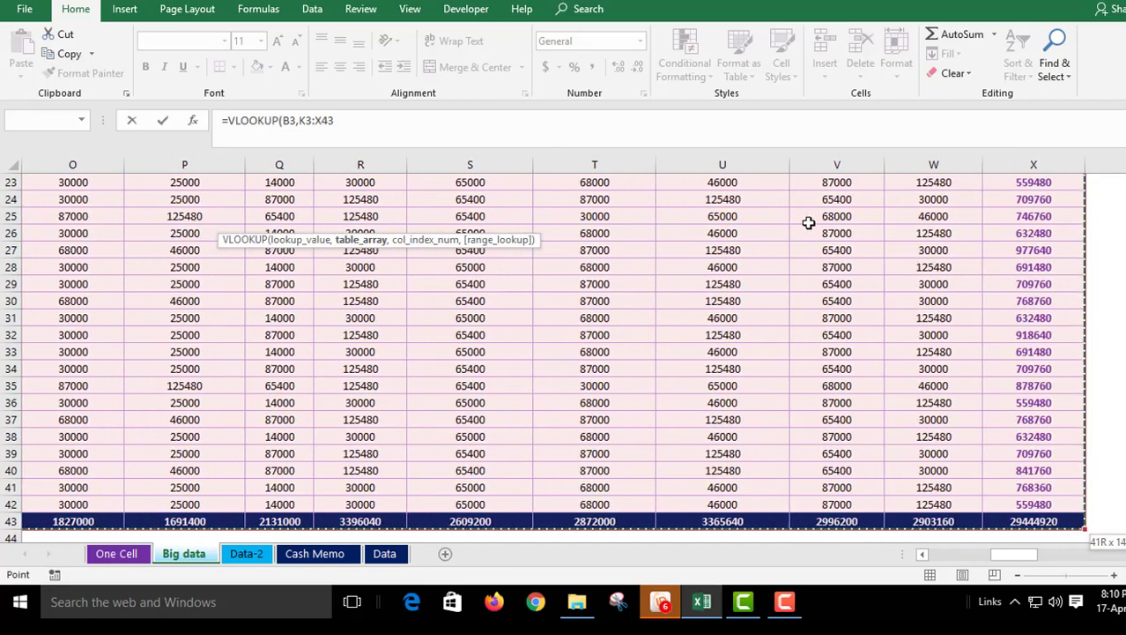
scroll(808, 222, "up", 7)
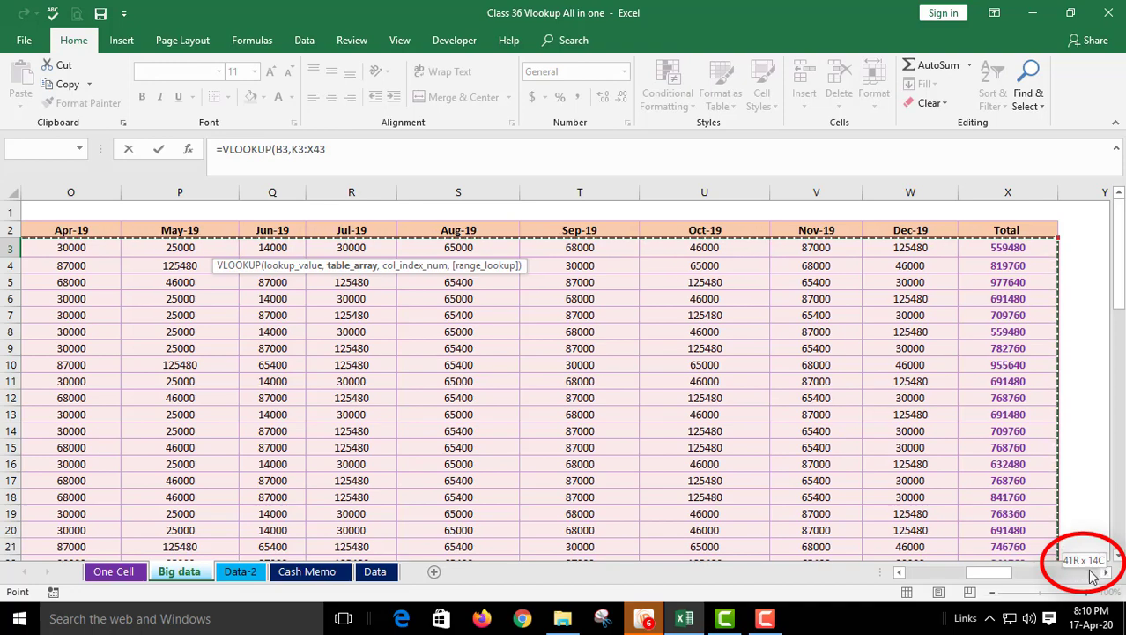
left_click_drag(1005, 571, 908, 580)
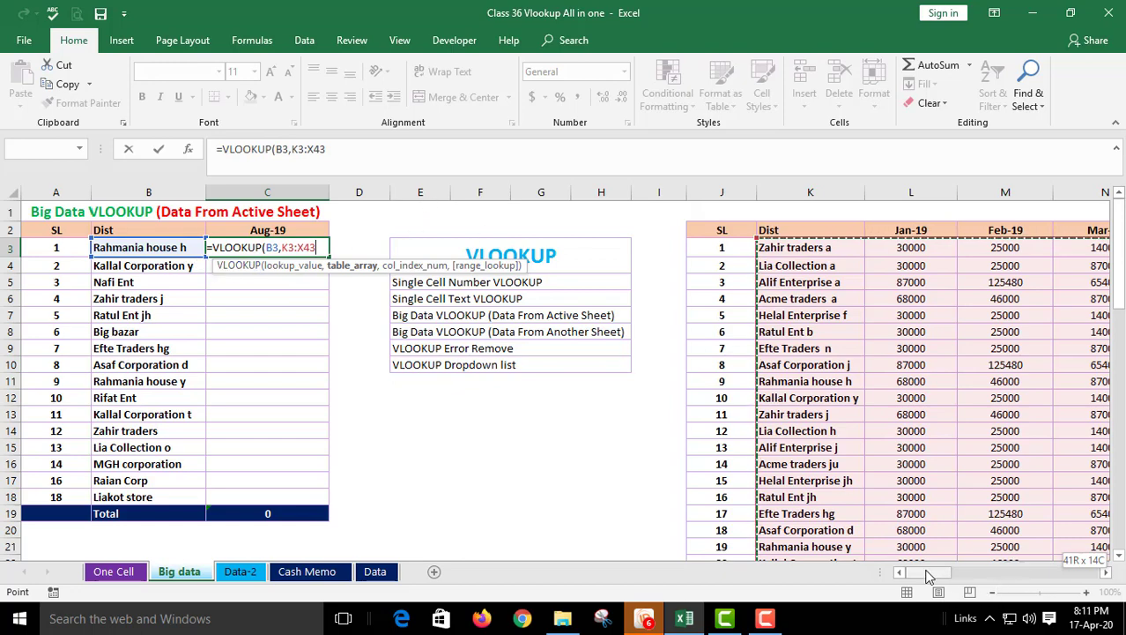
left_click_drag(927, 575, 957, 573)
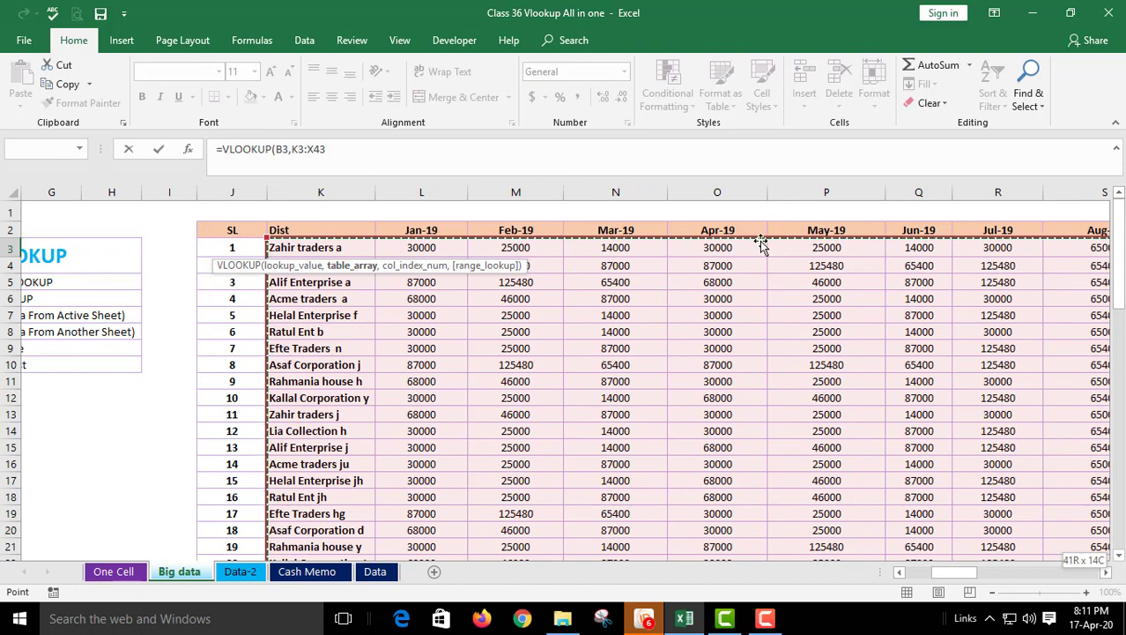
Narrow the C3 formula's table array to K3:S43 so that it ends at the Aug-19 column.
key("shift+Left")
key("shift+Left")
key("shift+Left")
key("shift+Left")
key("shift+Left")
key("shift+Left")
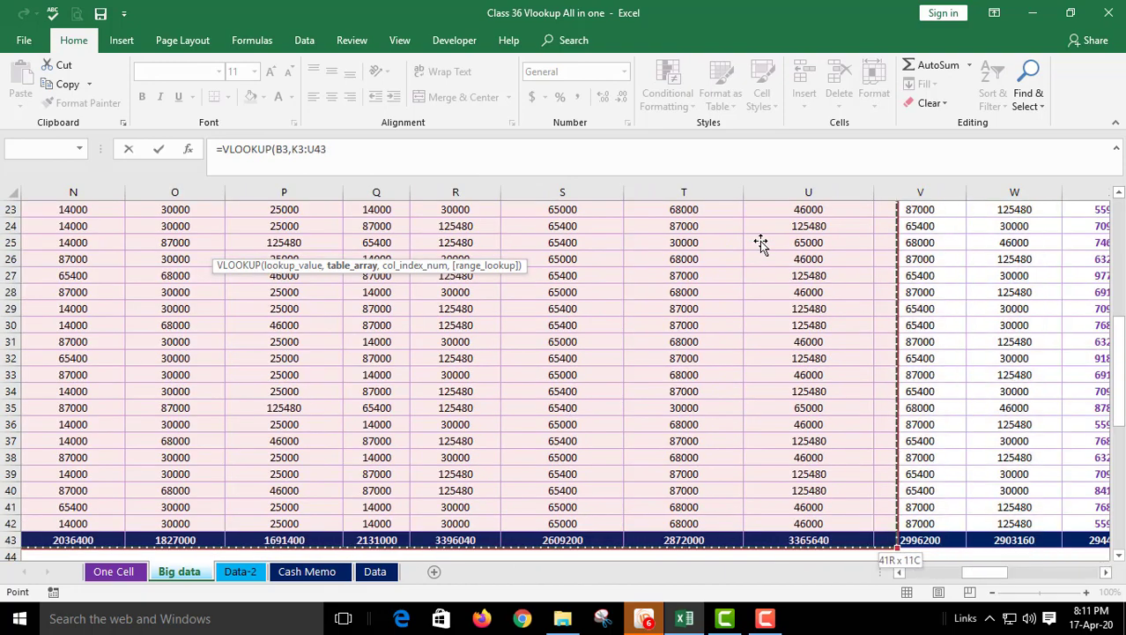
scroll(823, 294, "up", 7)
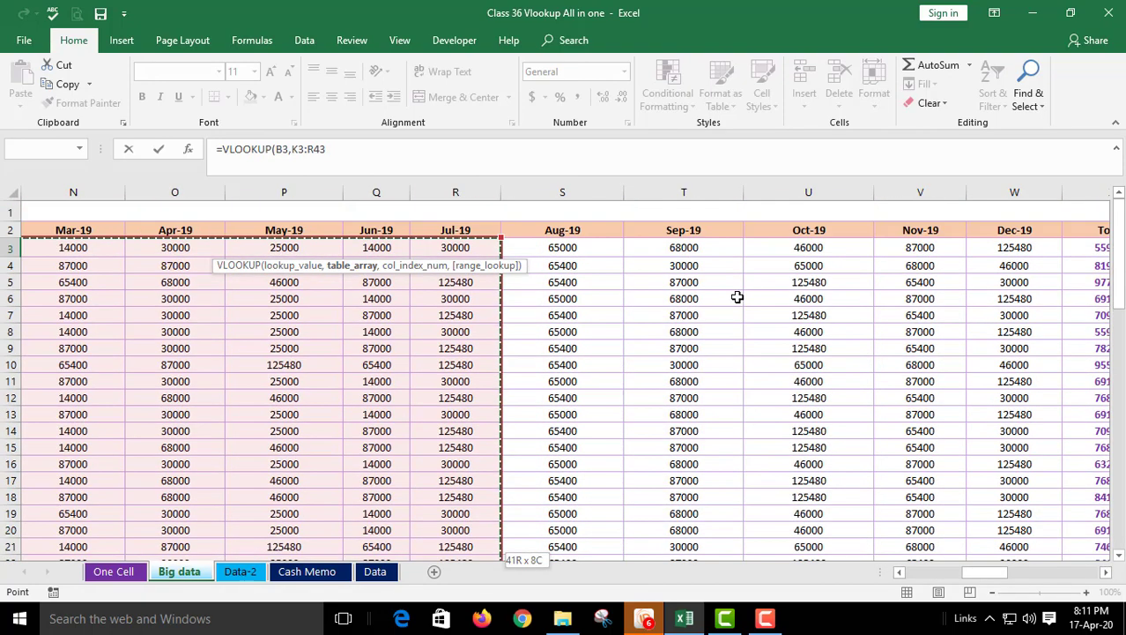
key("shift+Right")
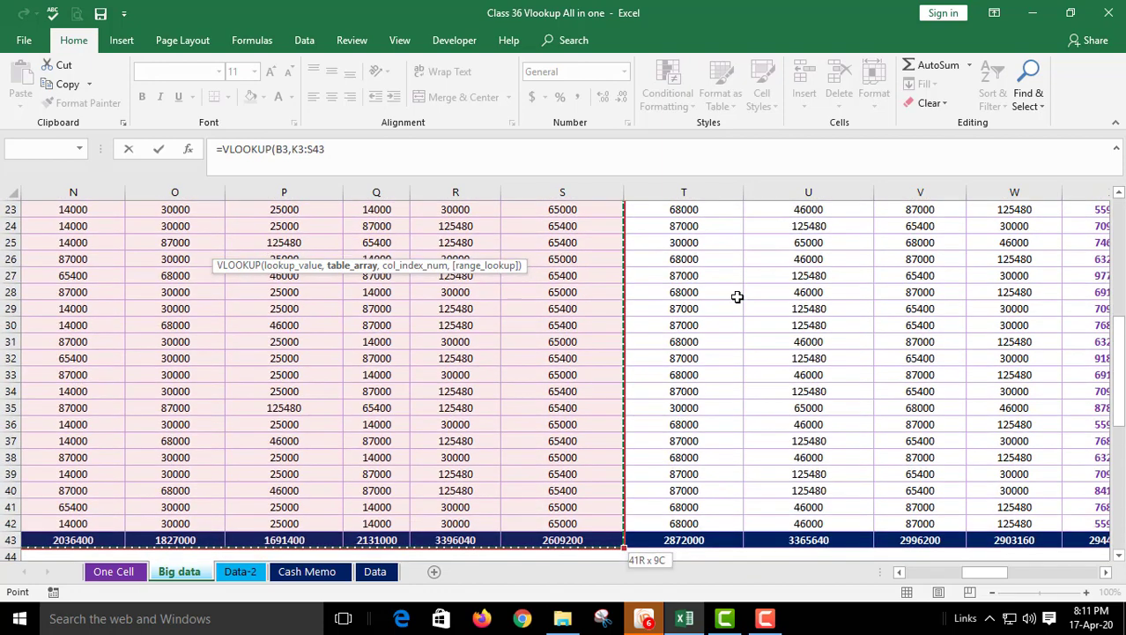
scroll(623, 468, "up", 7)
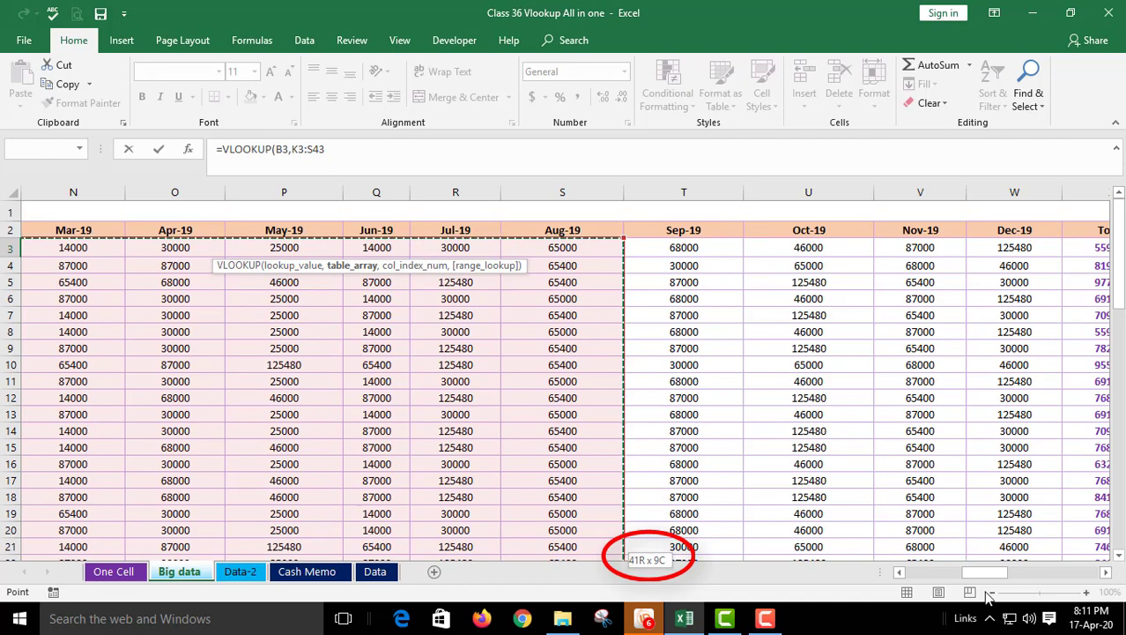
mouse_move(987, 573)
left_mouse_down()
mouse_move(954, 582)
mouse_move(985, 573)
left_mouse_up()
left_click(599, 381)
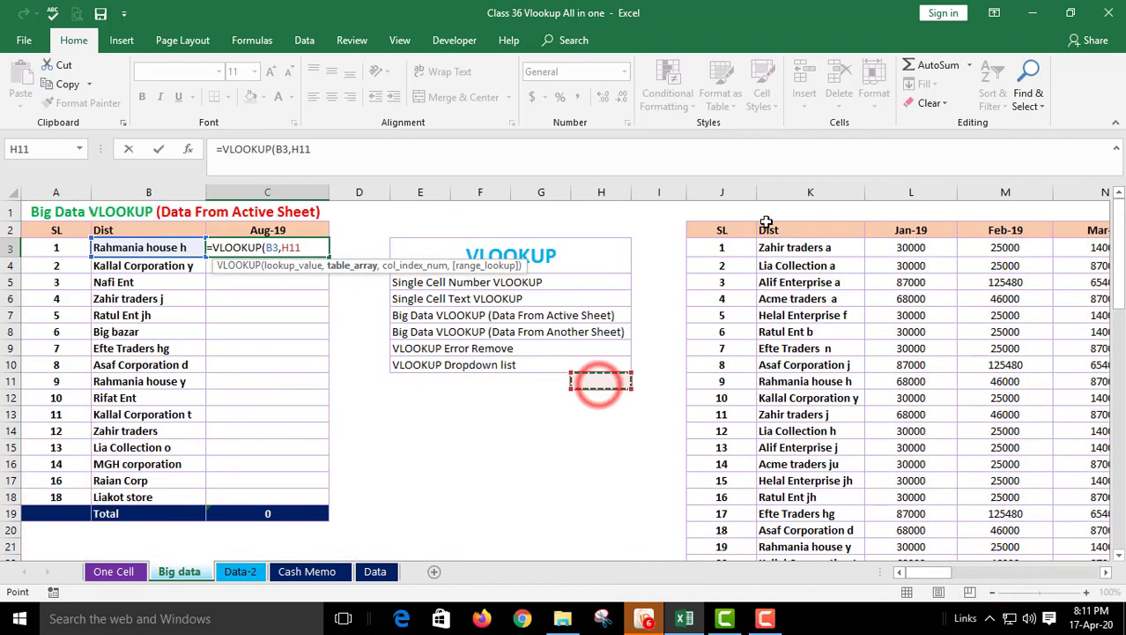
Complete the C3 VLOOKUP with K3:S43 as table array, 9 as column index and 0 for an exact match.
left_click_drag(775, 181, 1009, 218)
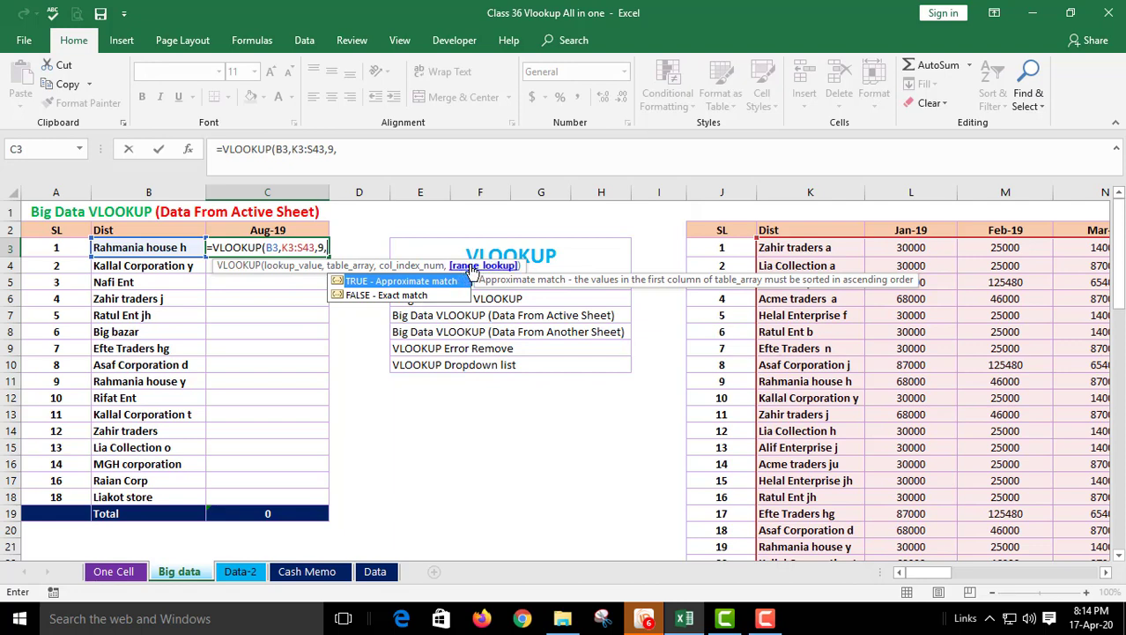
type("0")
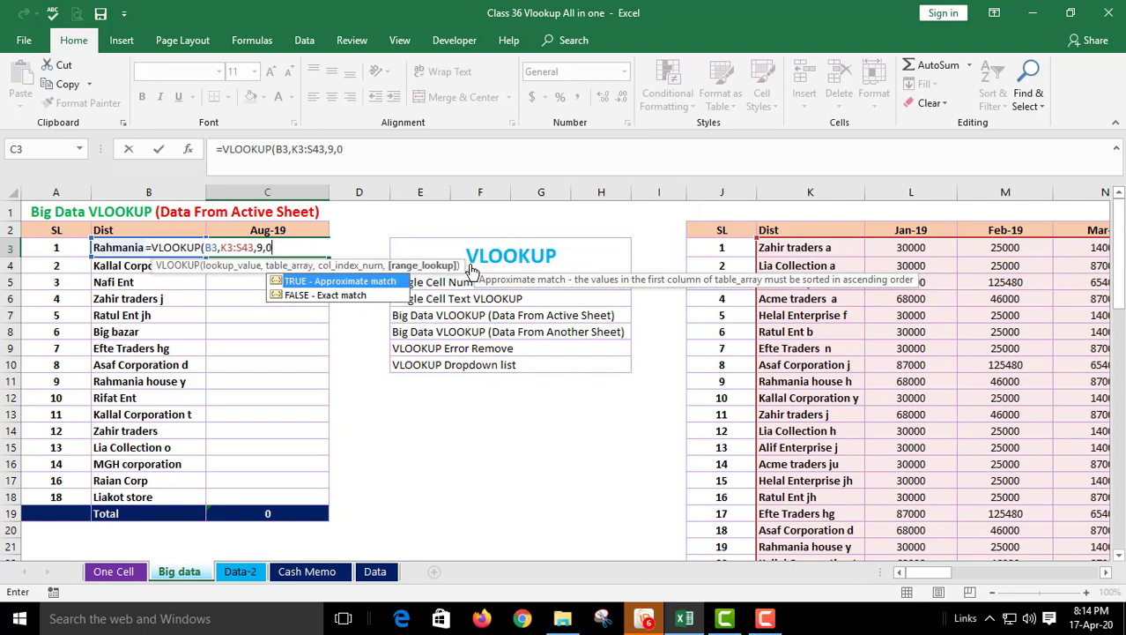
type(")")
key("Return")
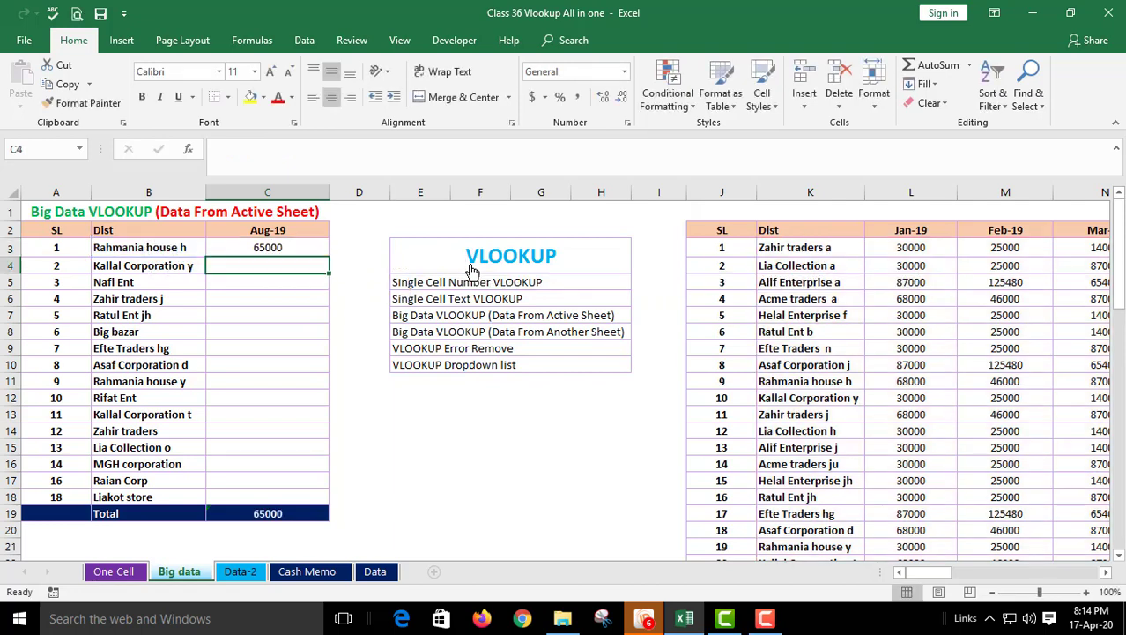
Copy the C3 VLOOKUP formula down the Aug-19 column through C18.
key("Up")
key("ctrl+c")
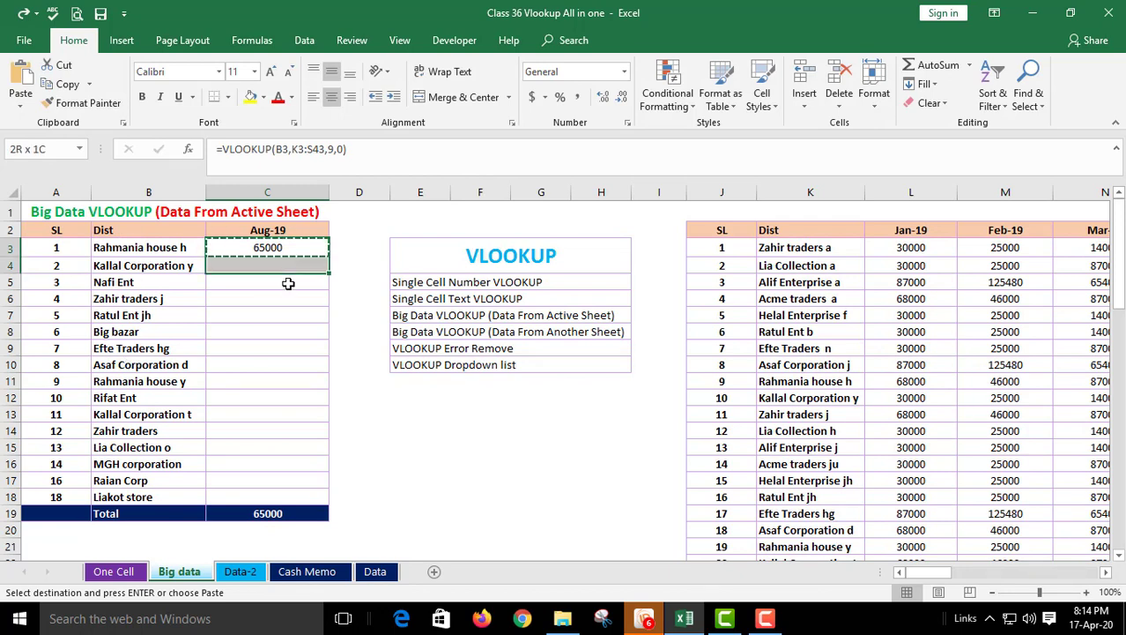
key("shift+Down")
key("shift+Down")
key("shift+Down")
key("shift+Down")
key("shift+Down")
key("shift+Down")
key("shift+Down")
key("shift+Down")
key("shift+Down")
key("shift+Down")
key("shift+Down")
key("shift+Down")
key("shift+Down")
key("shift+Down")
key("ctrl+v")
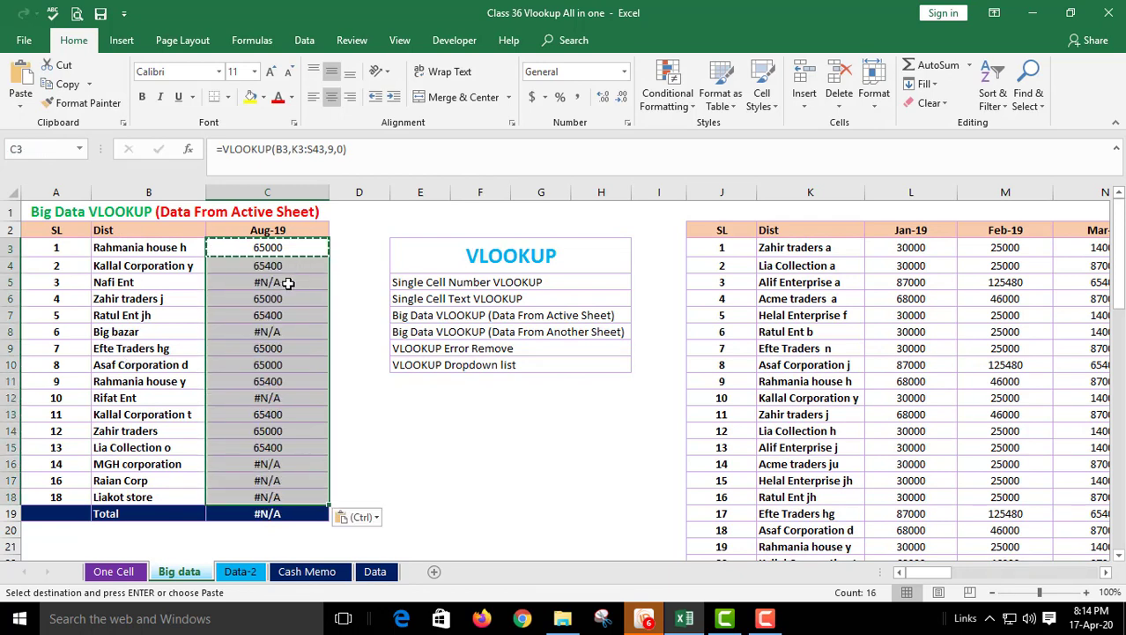
Inspect the Aug-19 formulas in C11, C5, C8, C12 and C3.
left_click(284, 379)
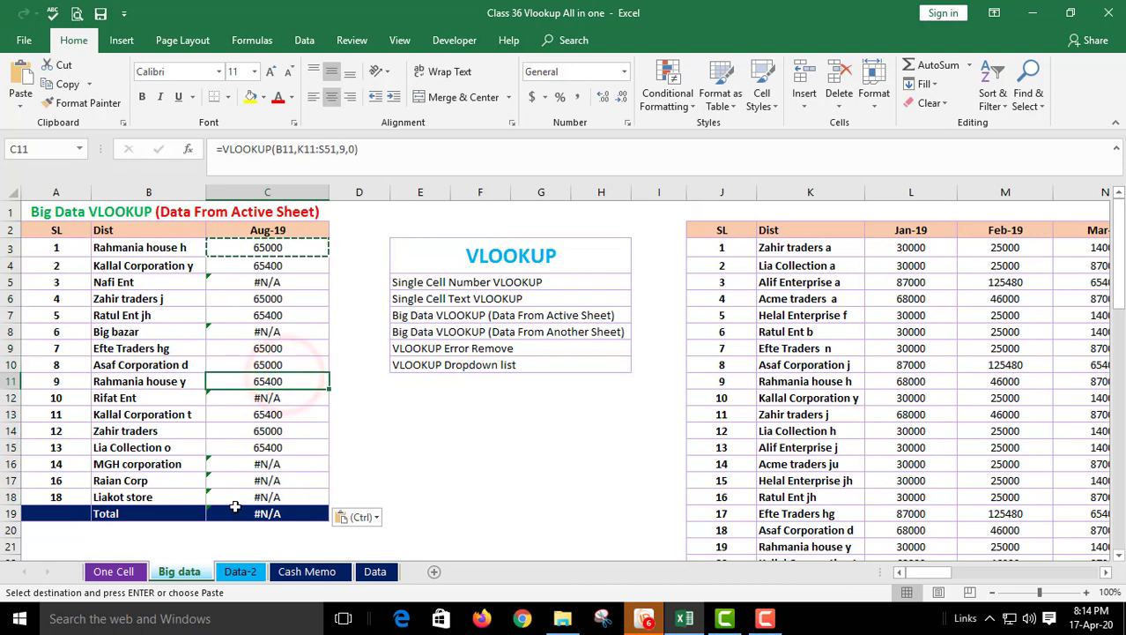
left_click(275, 282)
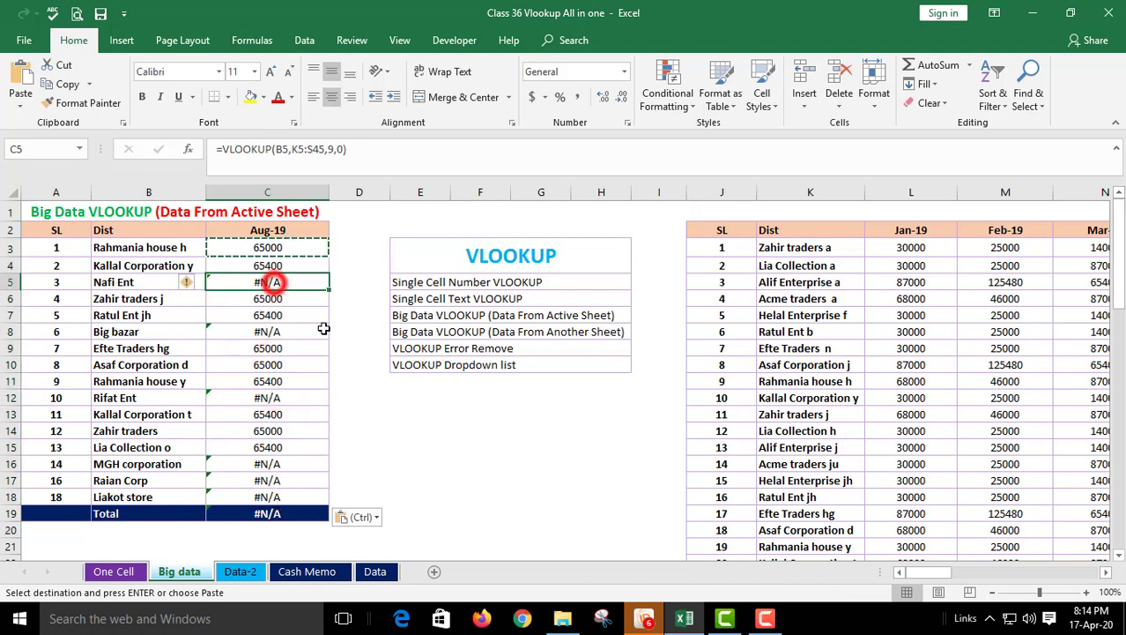
left_click(295, 331)
left_click(289, 398)
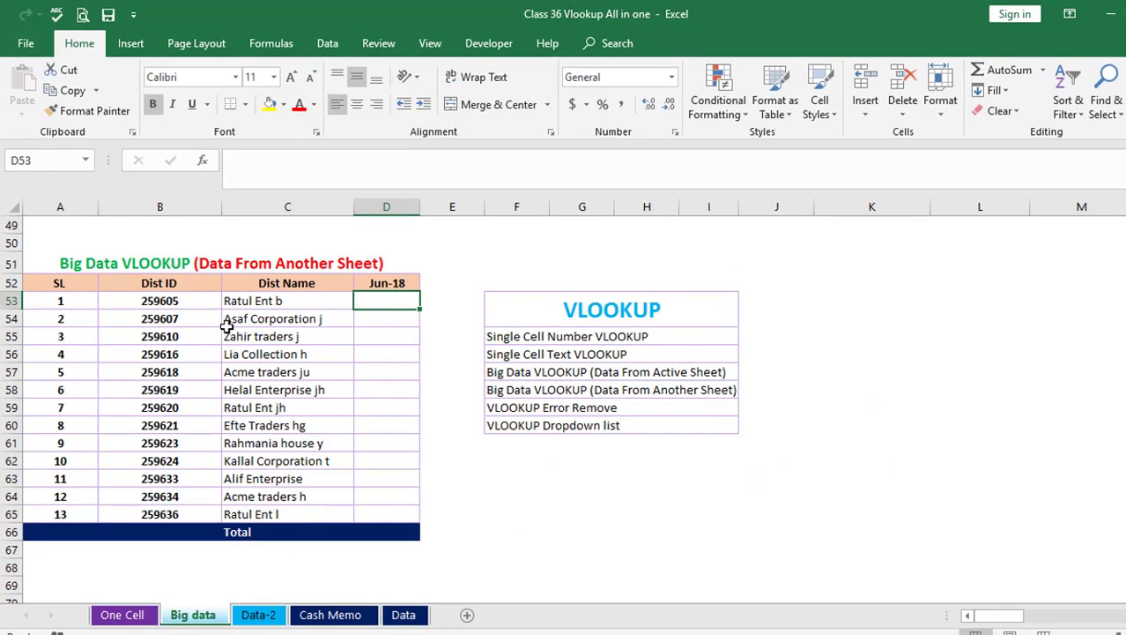
scroll(304, 362, "up", 16)
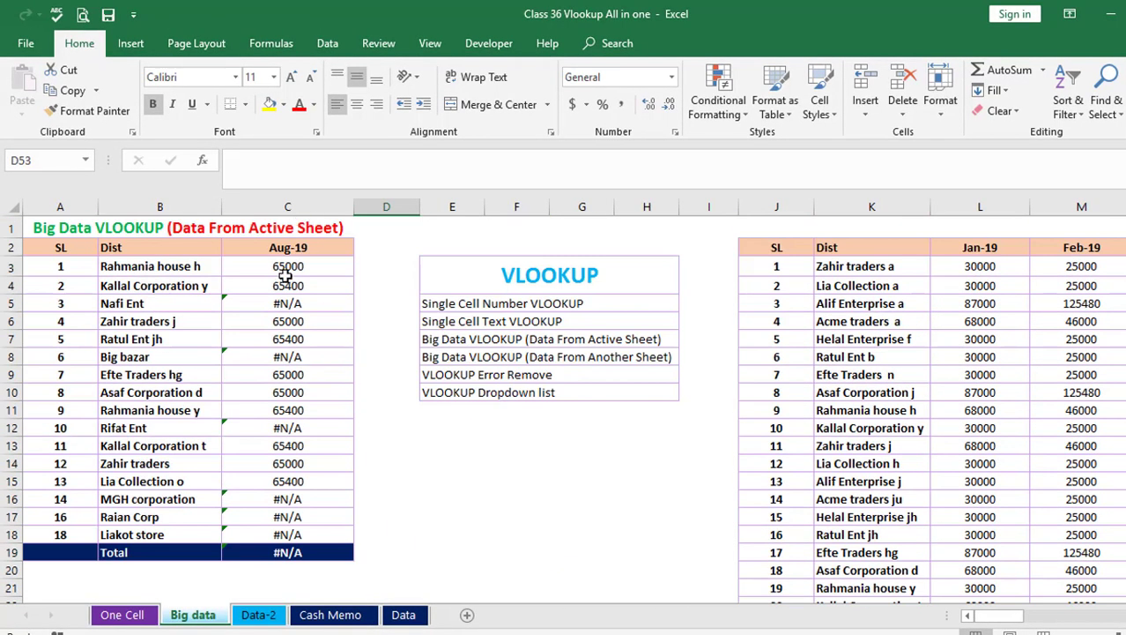
left_click(286, 274)
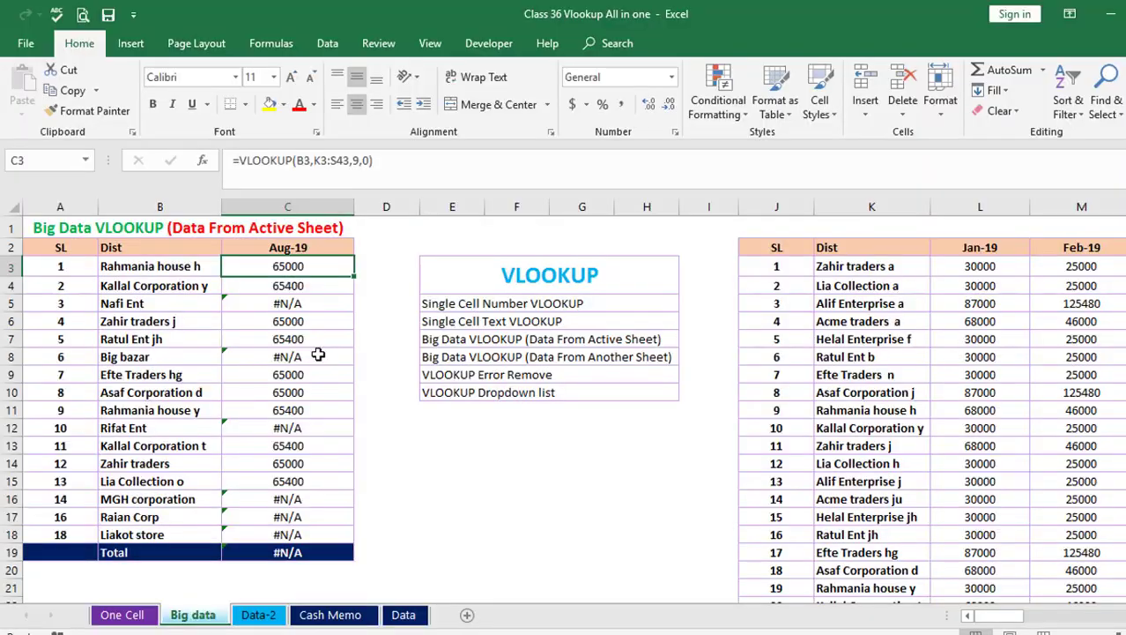
Check the Data-2 source sheet and start a VLOOKUP in Big data cell D53 under Jun-18 with Dist ID cell B53 as lookup value.
scroll(308, 403, "down", 17)
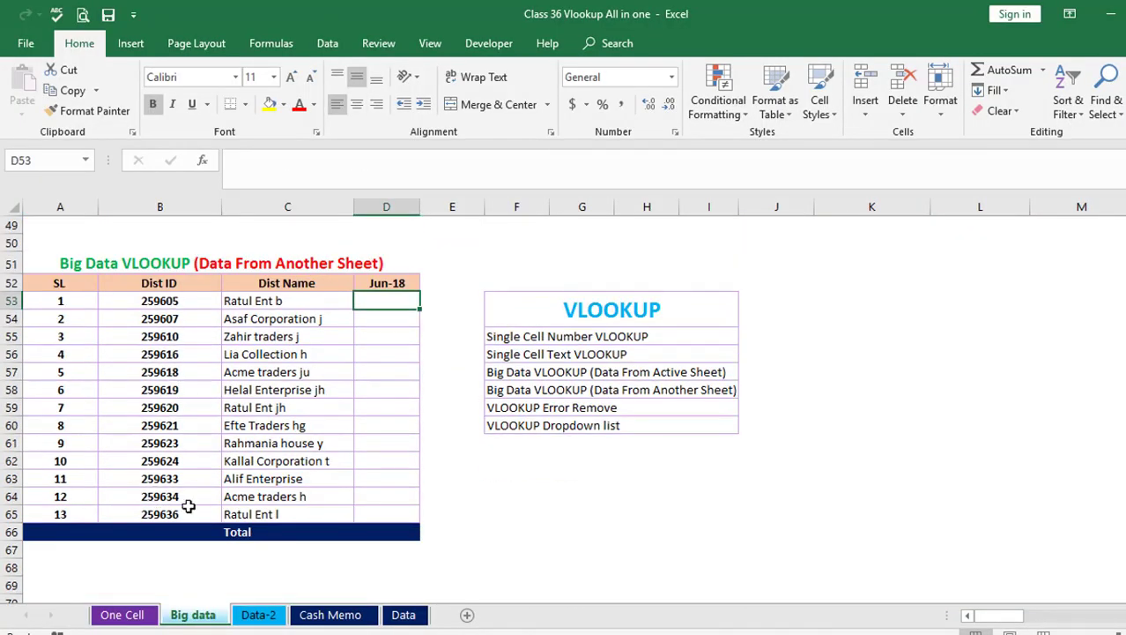
left_click(273, 617)
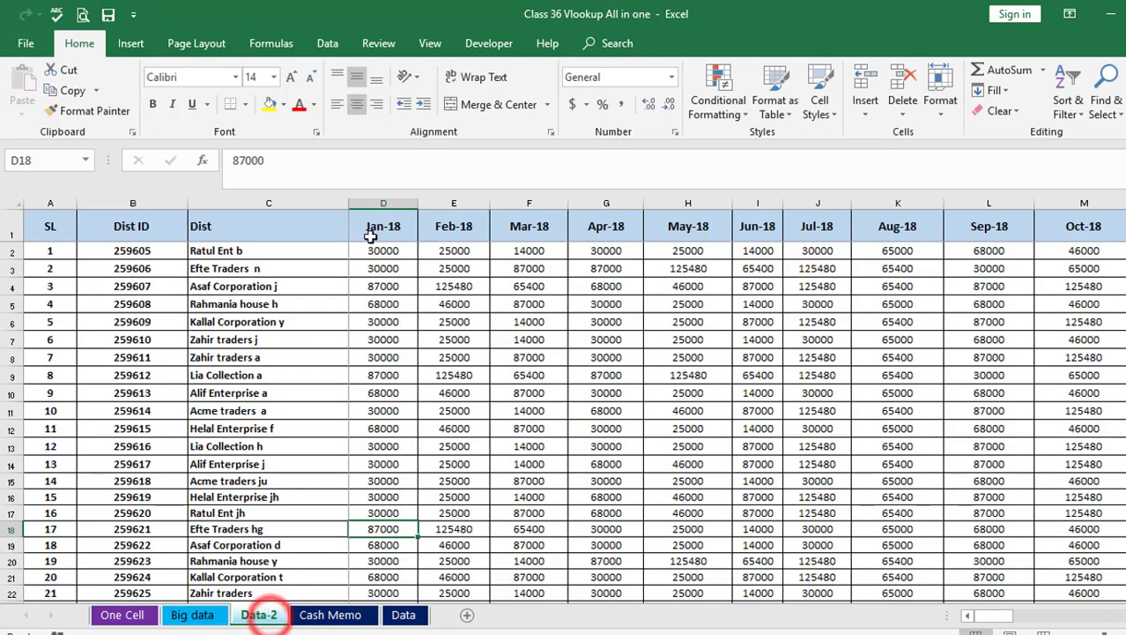
left_click(198, 617)
type("=")
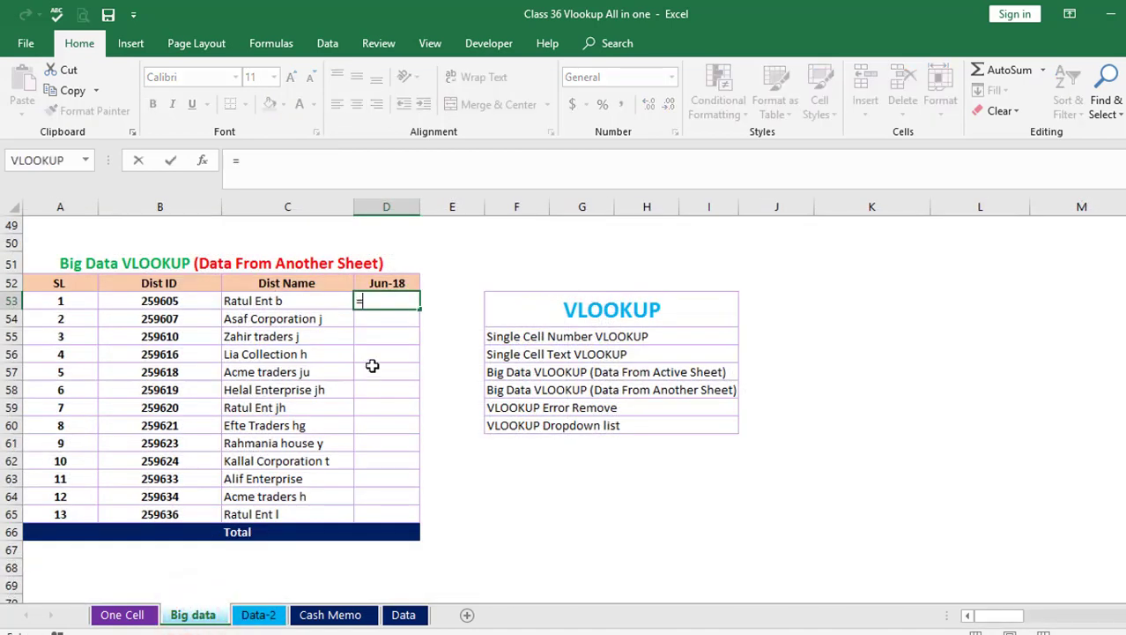
type("vl")
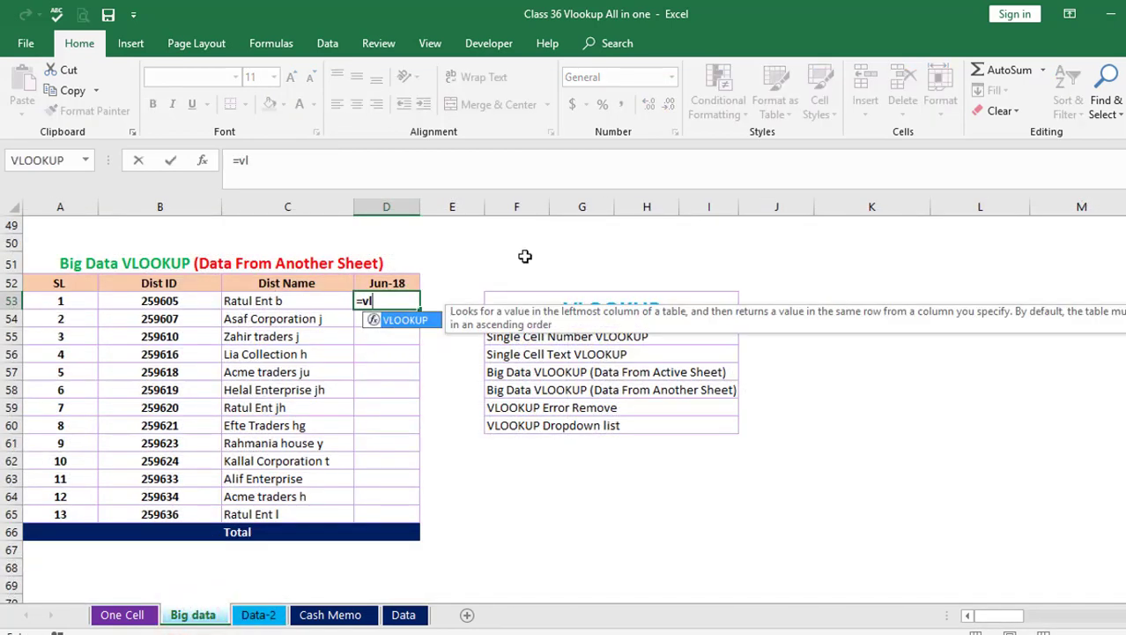
double_click(401, 321)
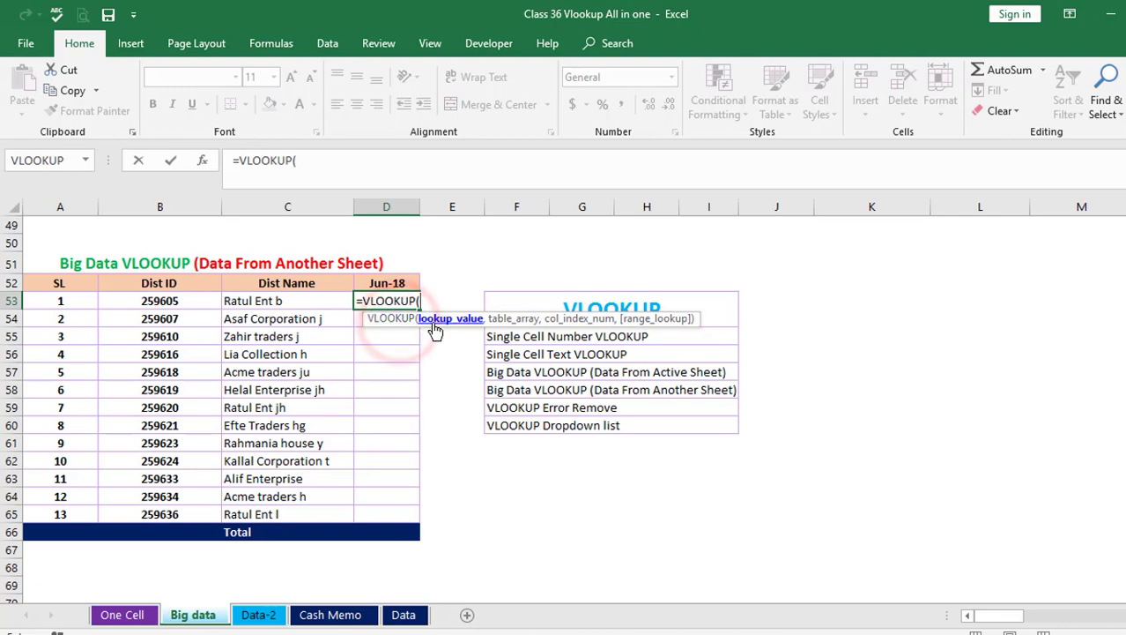
left_click(168, 300)
type(",")
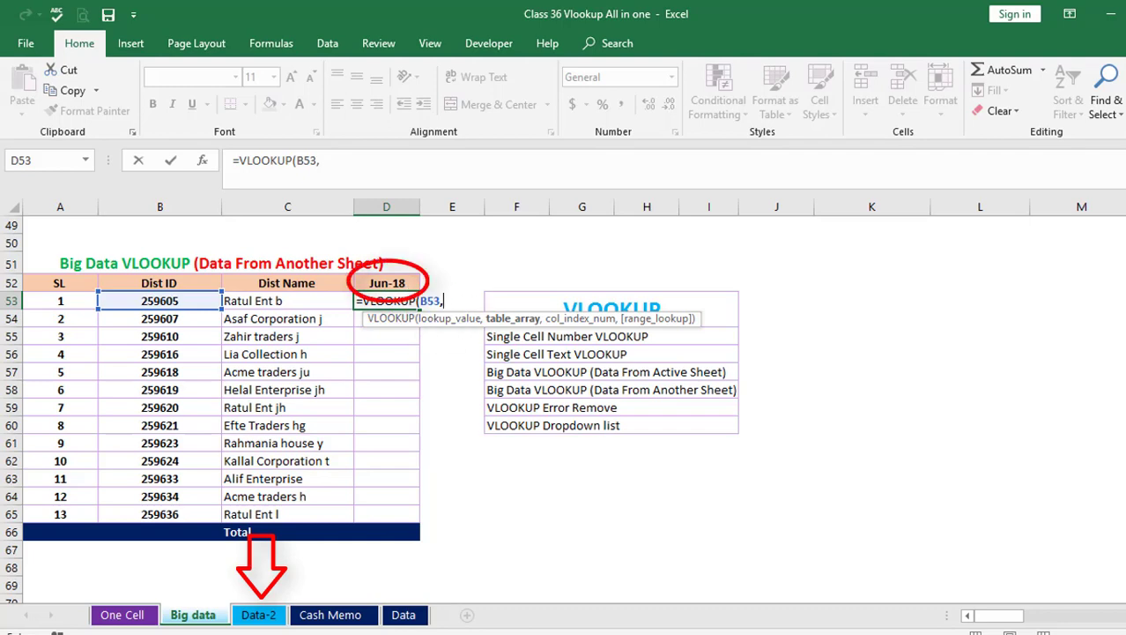
Set the table array of the D53 VLOOKUP to columns B:J on the Data-2 sheet.
left_click(264, 616)
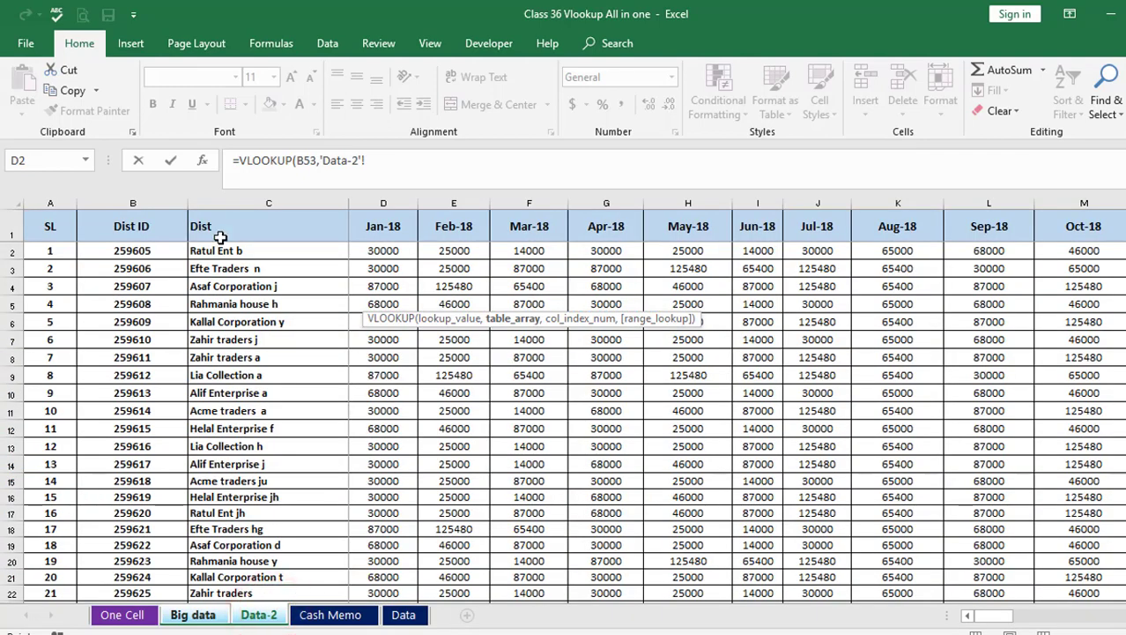
left_click(134, 203)
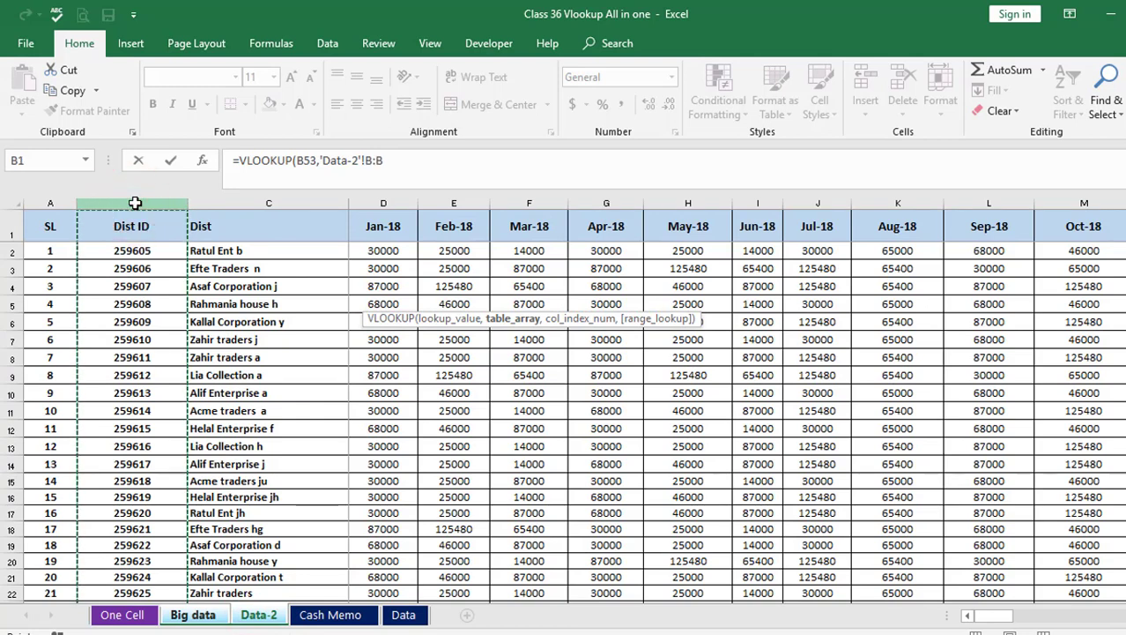
key("shift+Right")
key("shift+Right")
key("shift+Right")
key("shift+Right")
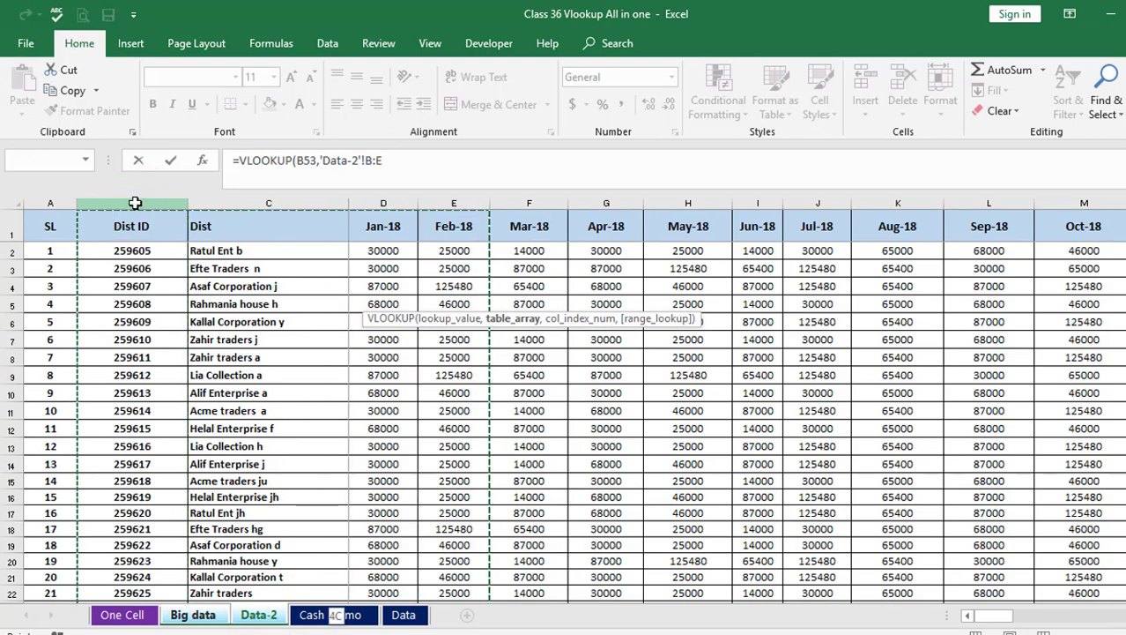
key("shift+Right")
key("shift+Right")
key("shift+Right")
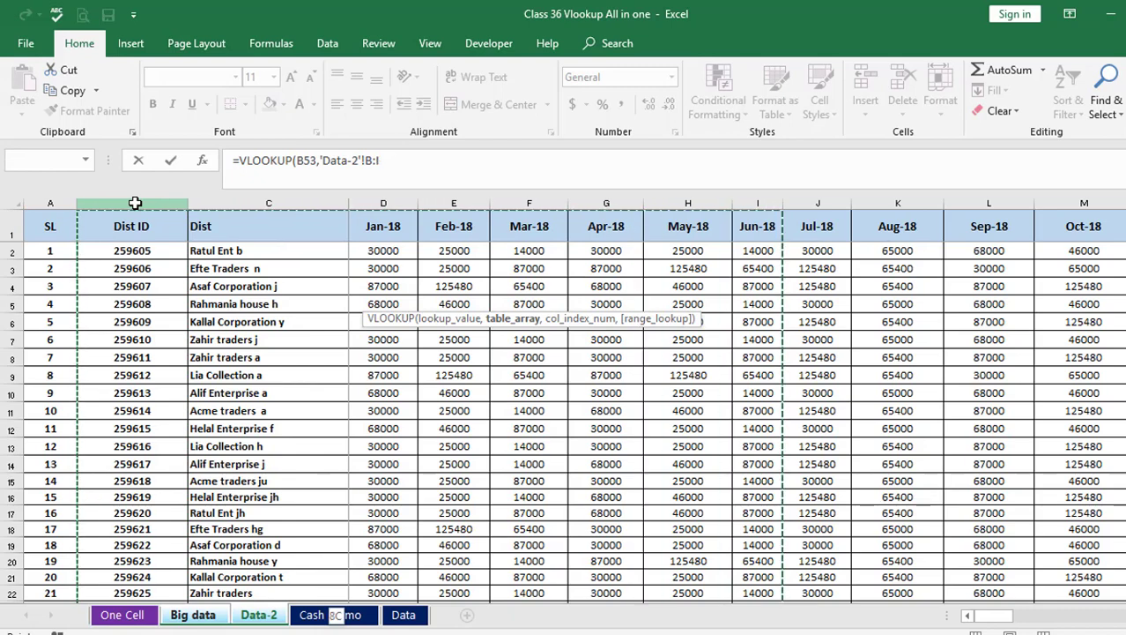
key("shift+Right")
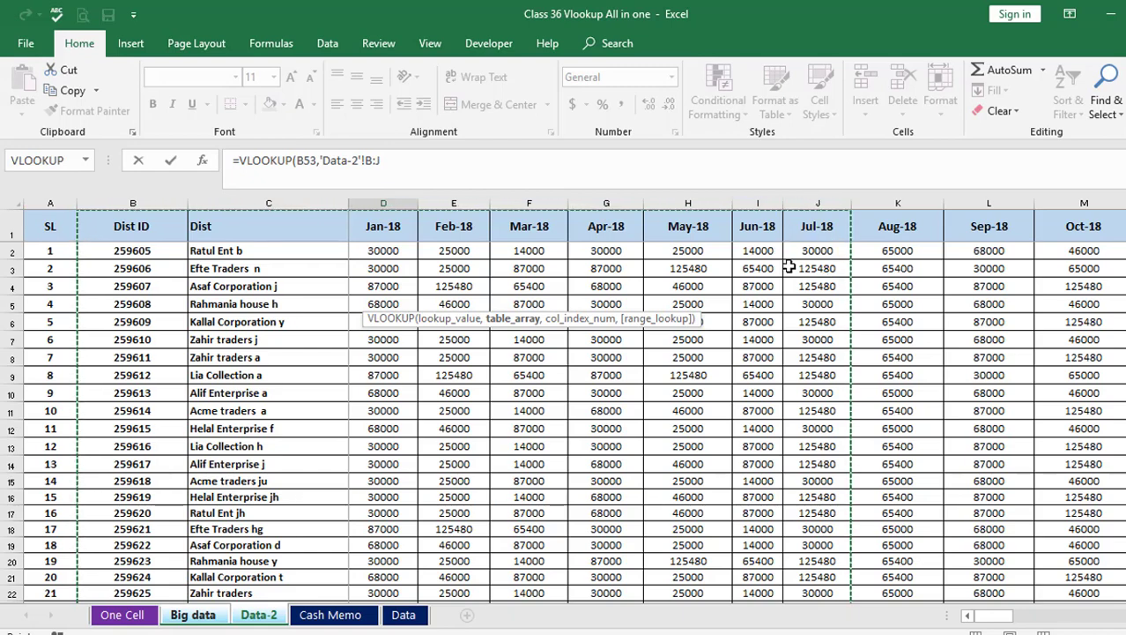
Complete the D53 VLOOKUP with 9 as column index and 0 for an exact match.
left_click(402, 160)
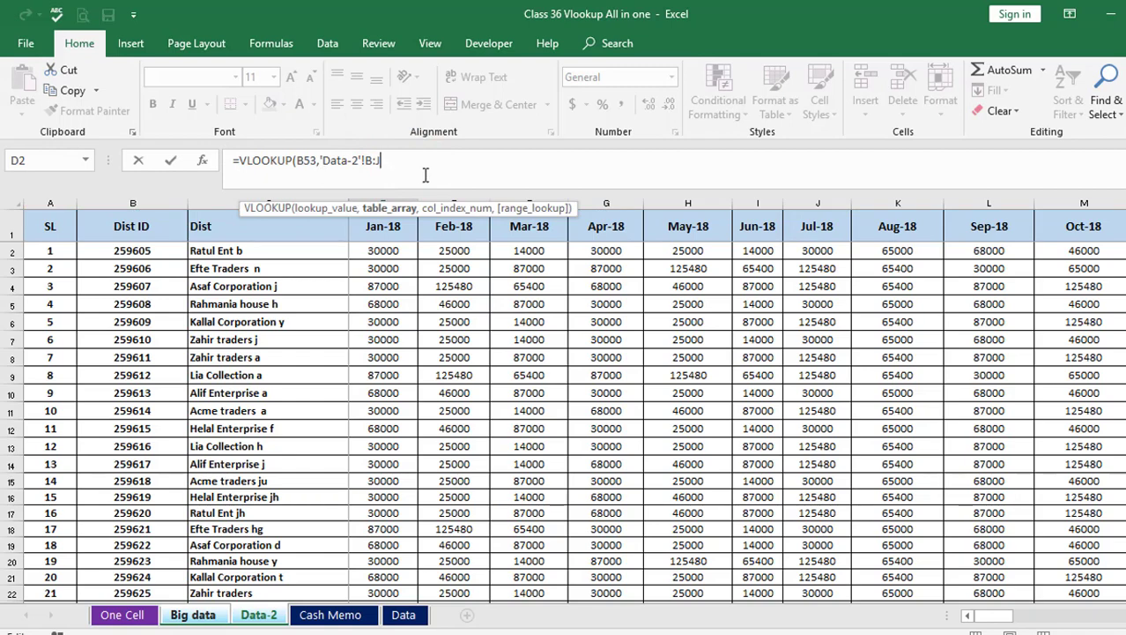
type(",")
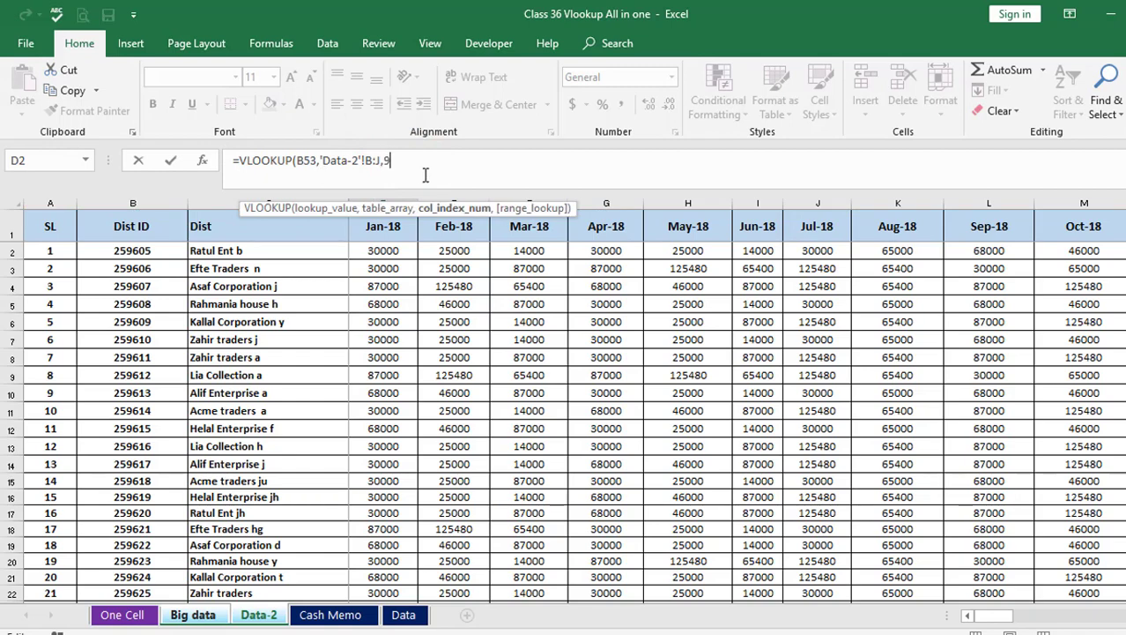
type("9,")
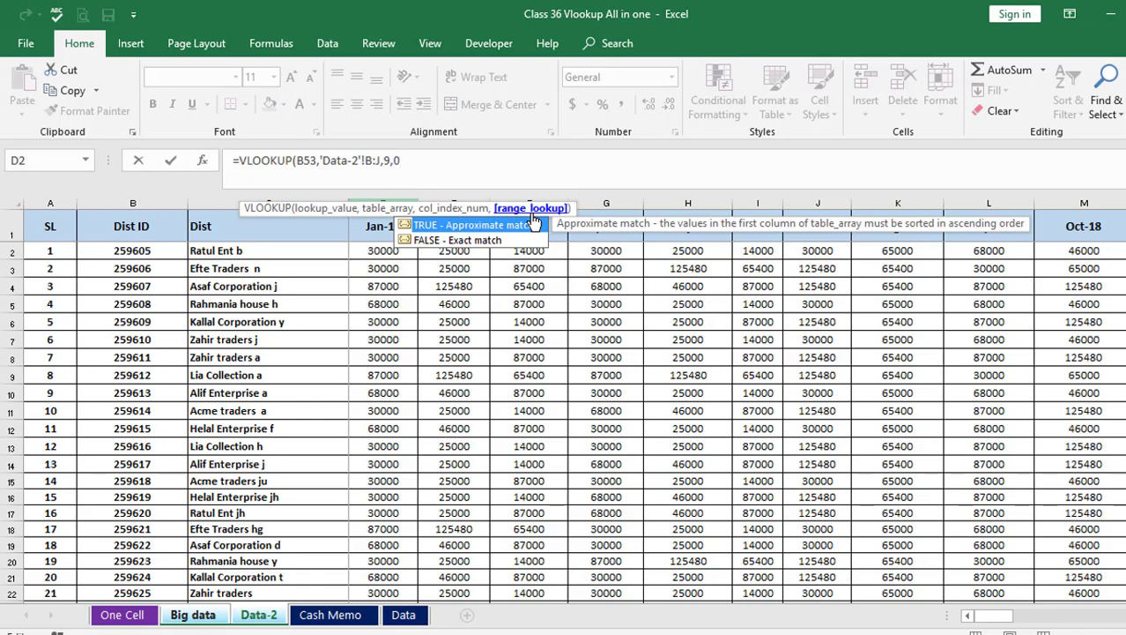
type("0)")
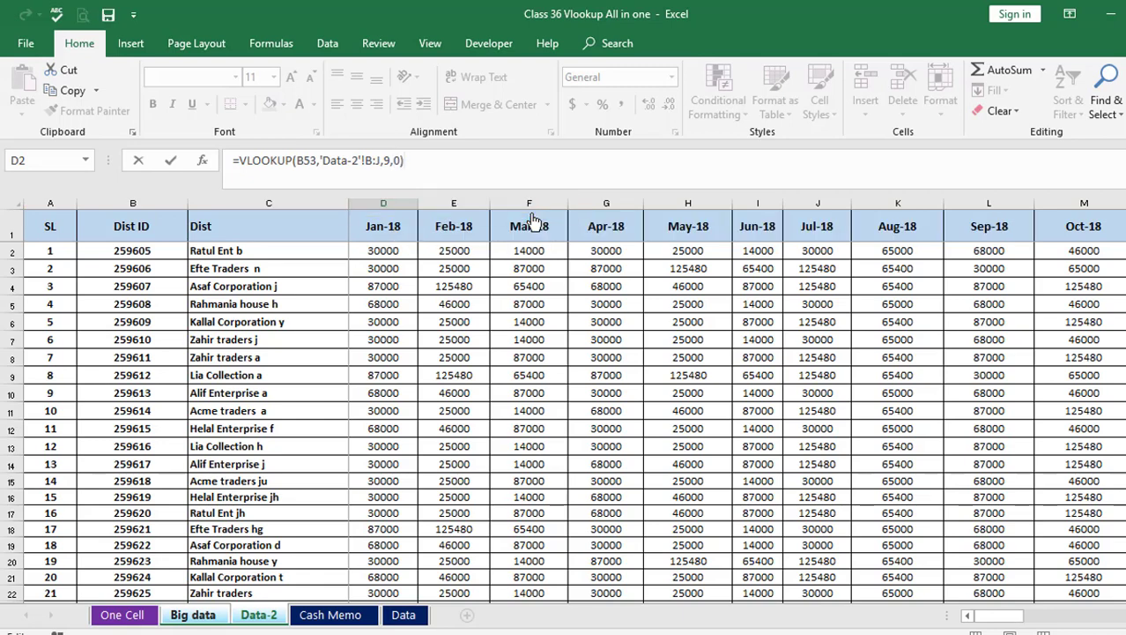
key("Return")
Copy the D53 VLOOKUP formula down the Jun-18 column through D65.
left_click(380, 302)
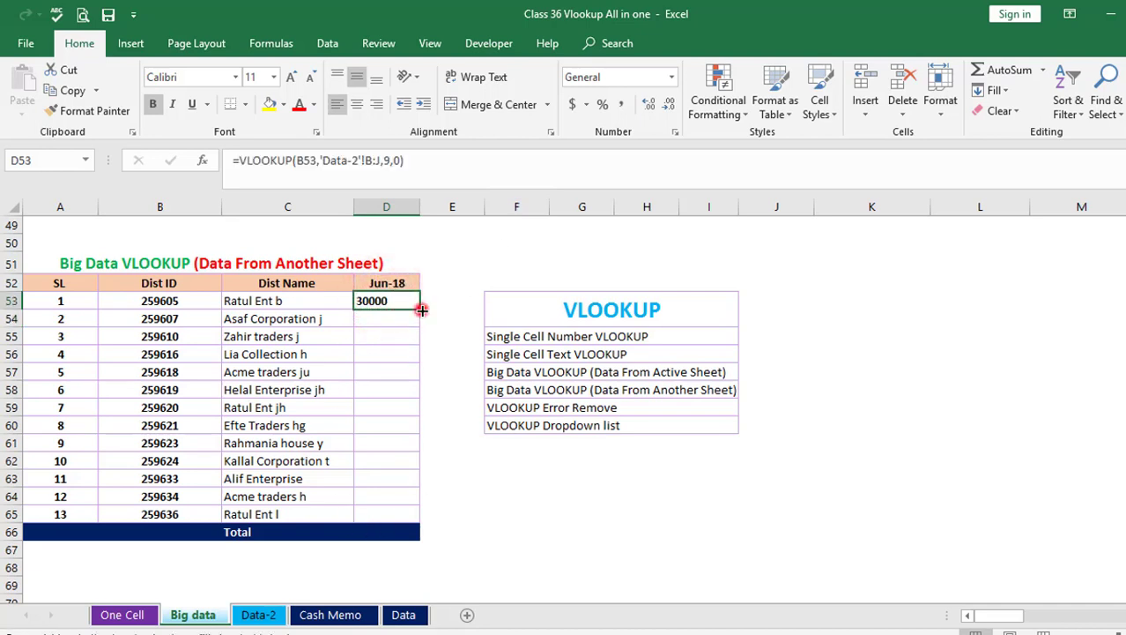
double_click(421, 309)
left_click(452, 475)
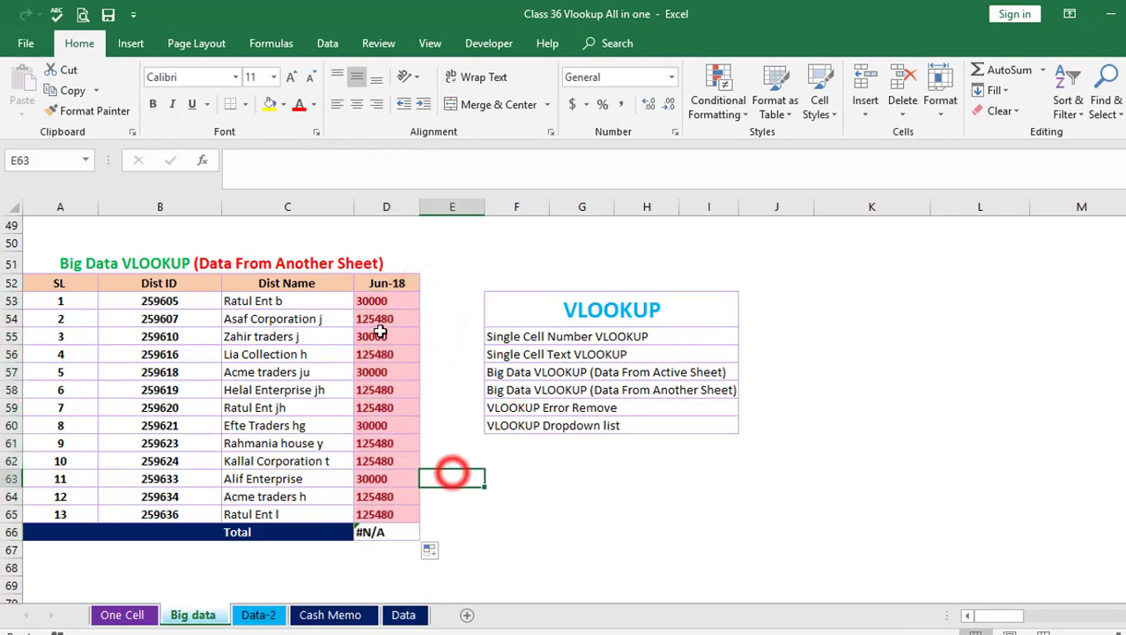
left_click_drag(384, 302, 388, 516)
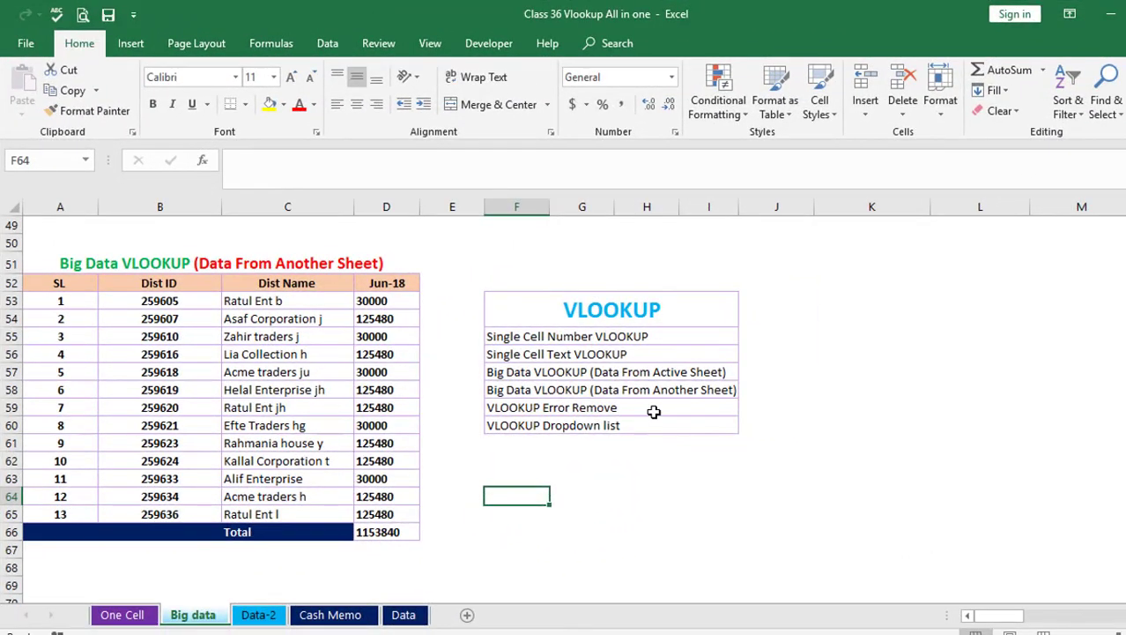
left_click(654, 412)
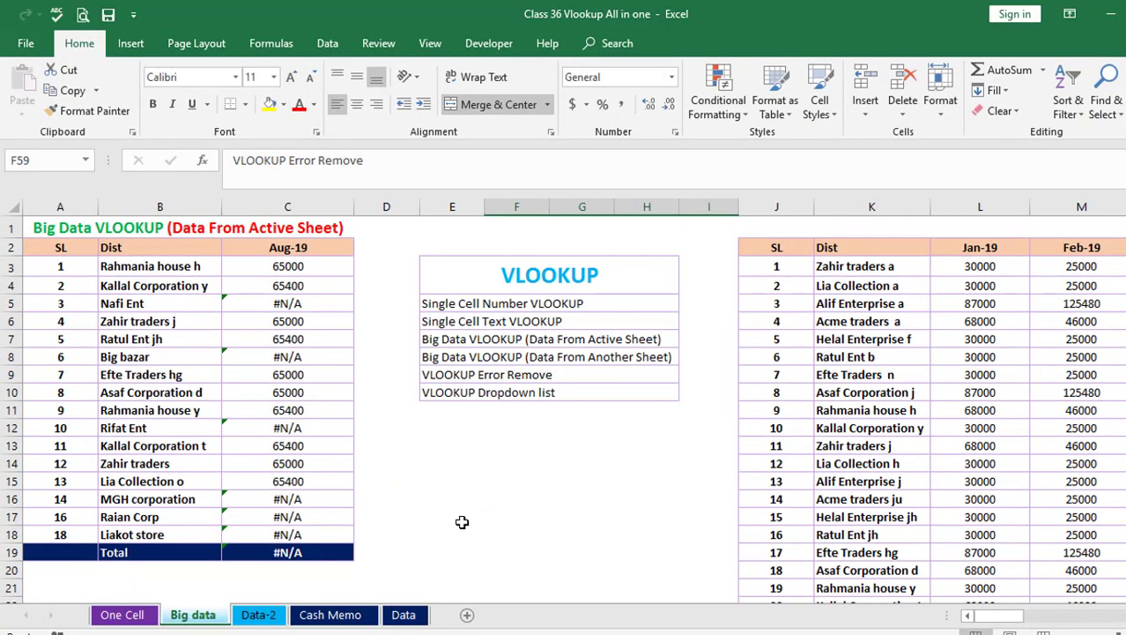
Fill the #N/A cells C5, C8, C12, C16, C17 and C18 in the Aug-19 column with yellow.
left_click(330, 303)
left_click(317, 357, "ctrl")
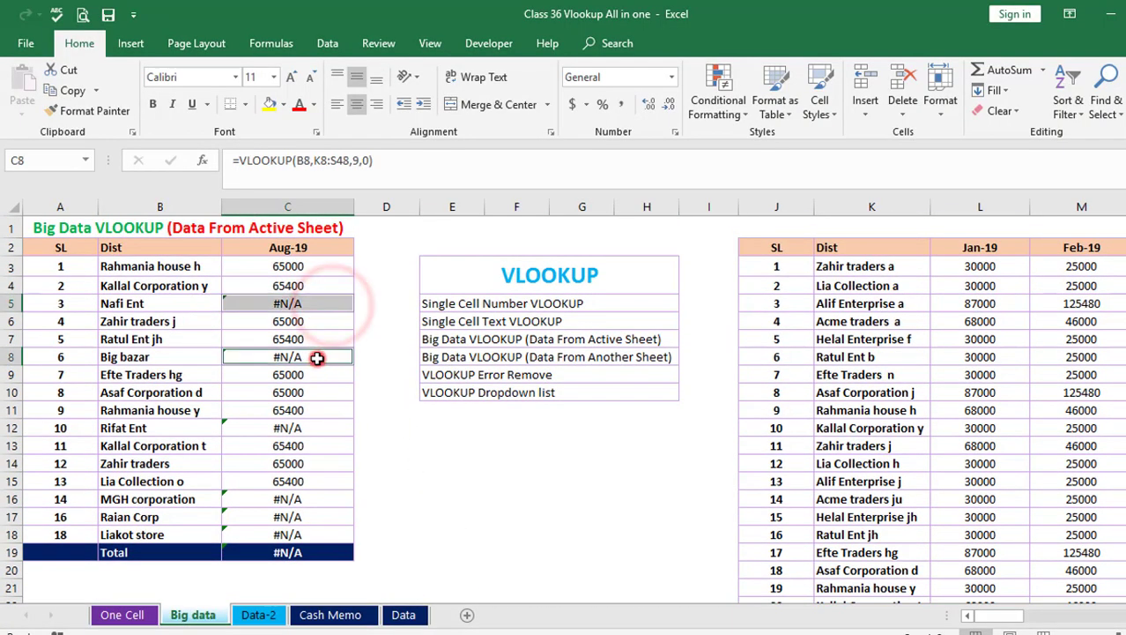
left_click(301, 428, "ctrl")
left_click(309, 498, "ctrl")
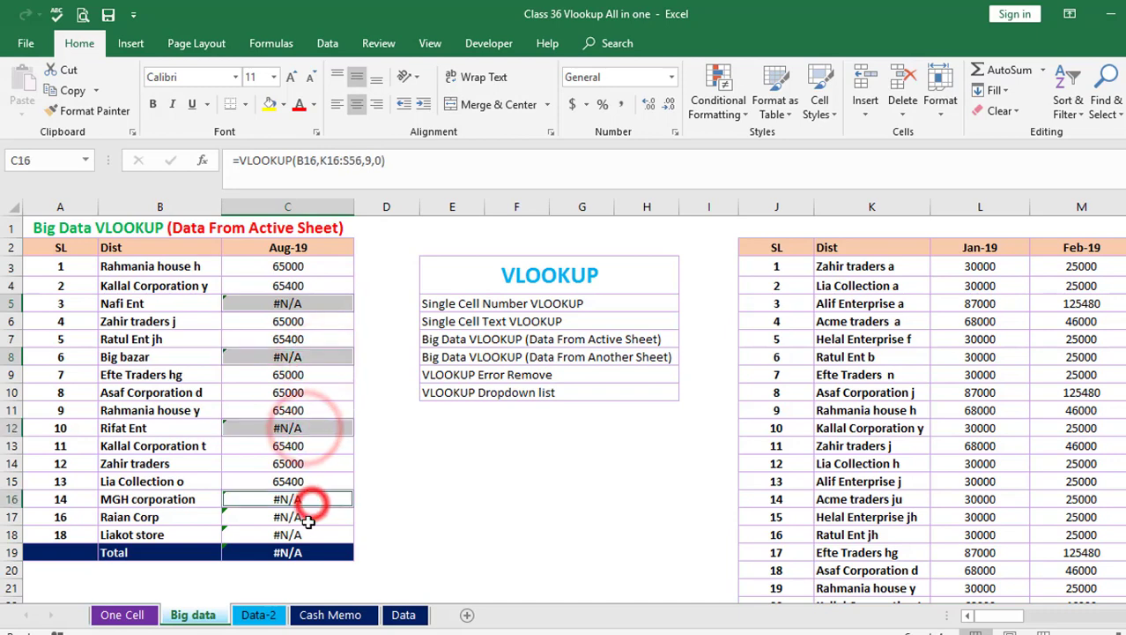
left_click(304, 518, "ctrl")
left_click(301, 535, "ctrl")
left_click(270, 104)
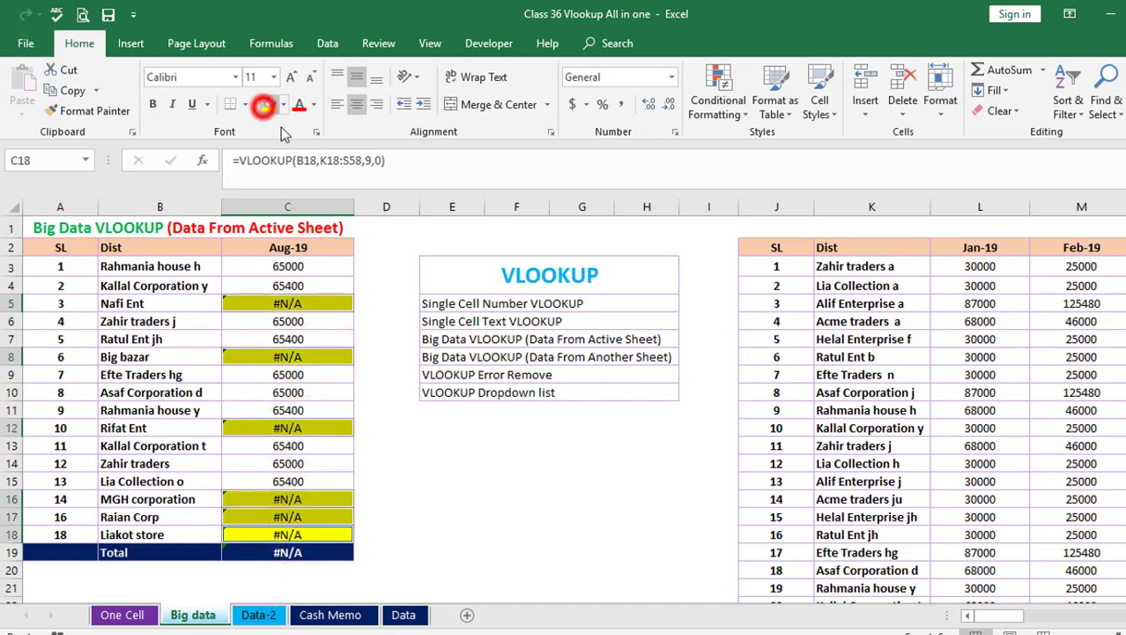
left_click(461, 536)
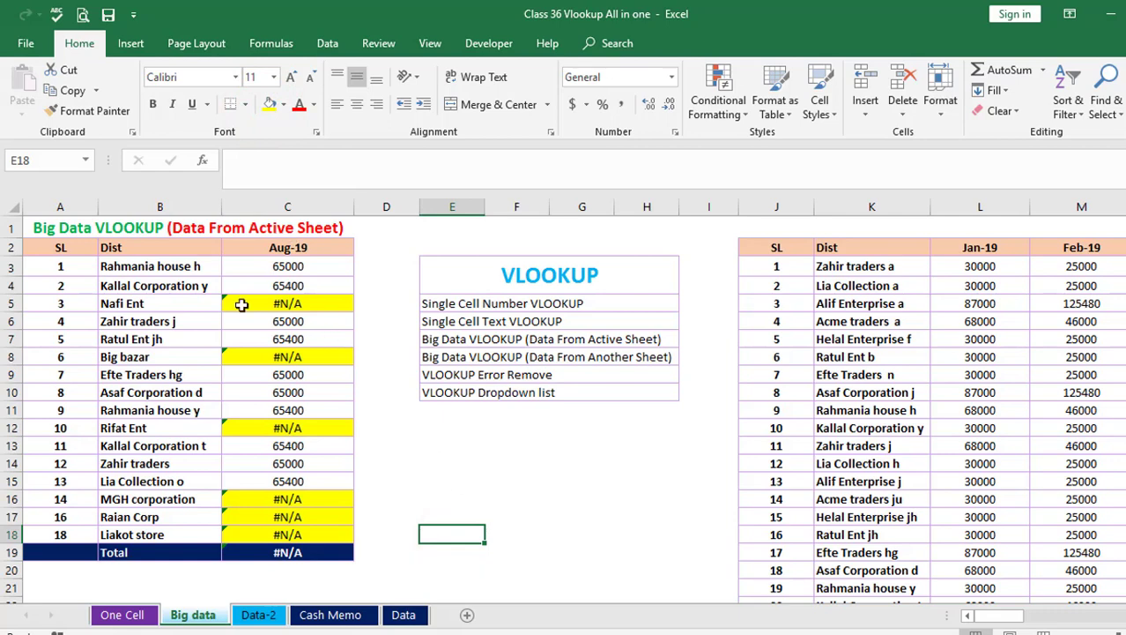
Clear the formulas from C4 through C18 in the Aug-19 column, keeping the one in C3.
left_click(301, 266)
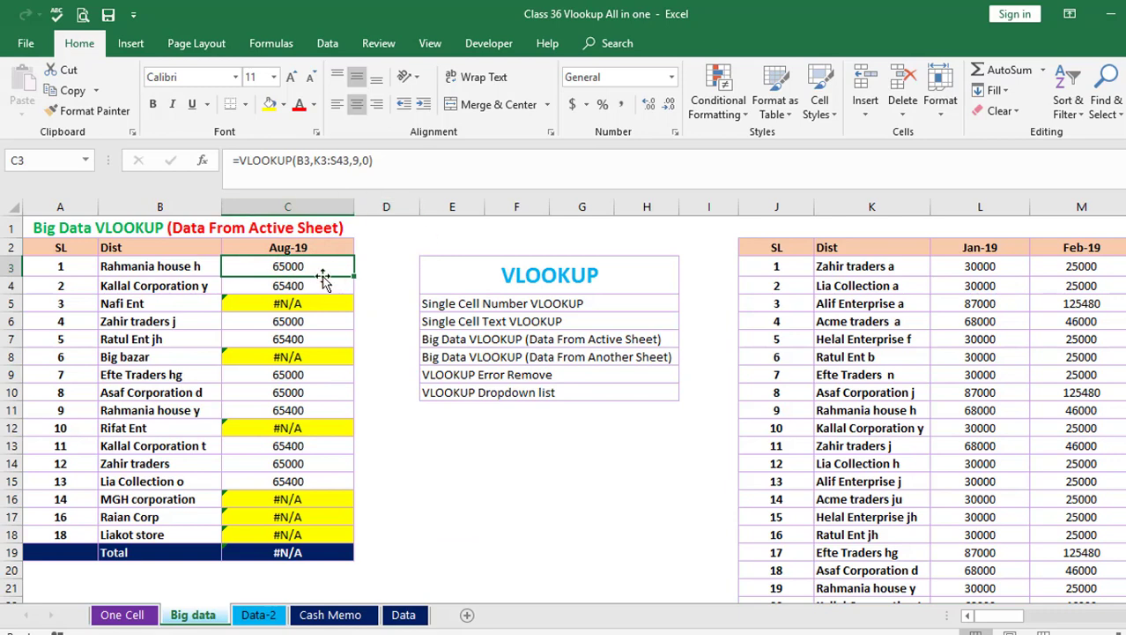
left_click_drag(310, 286, 312, 532)
key("Delete")
left_click(282, 464)
left_click(302, 284)
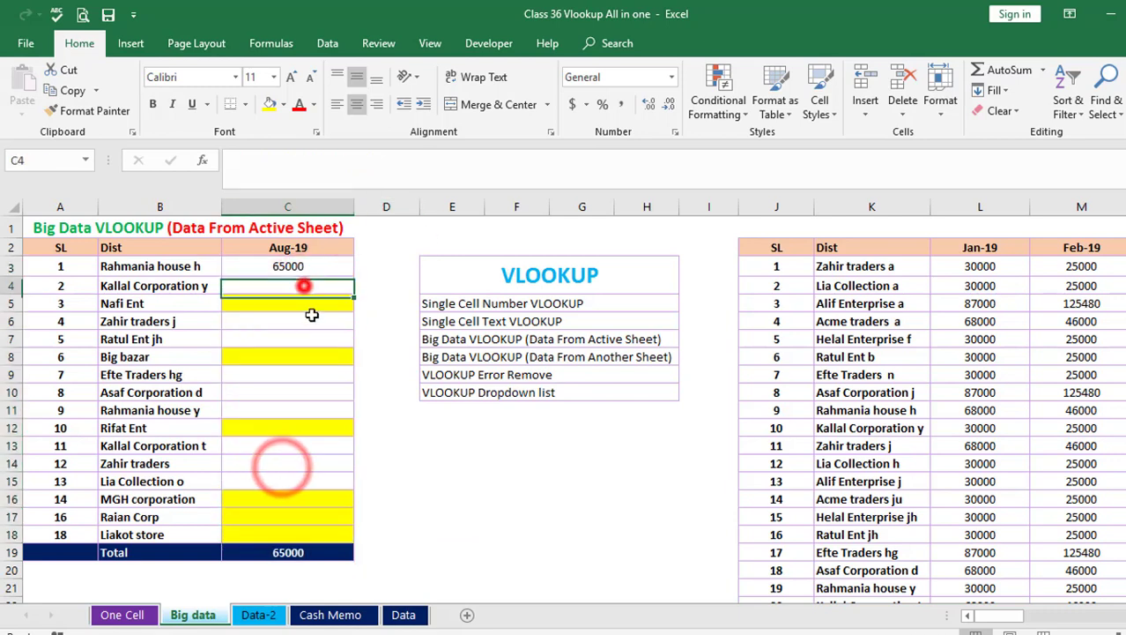
Wrap the C3 VLOOKUP in IFERROR with an empty string "" as the value if error.
left_click(317, 265)
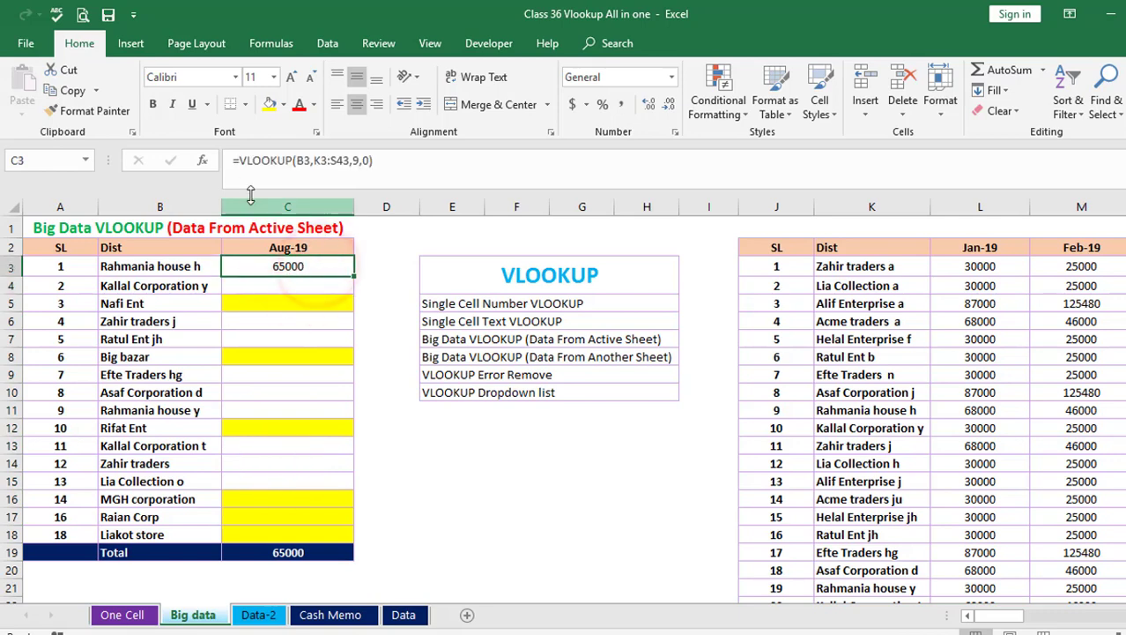
left_click(240, 159)
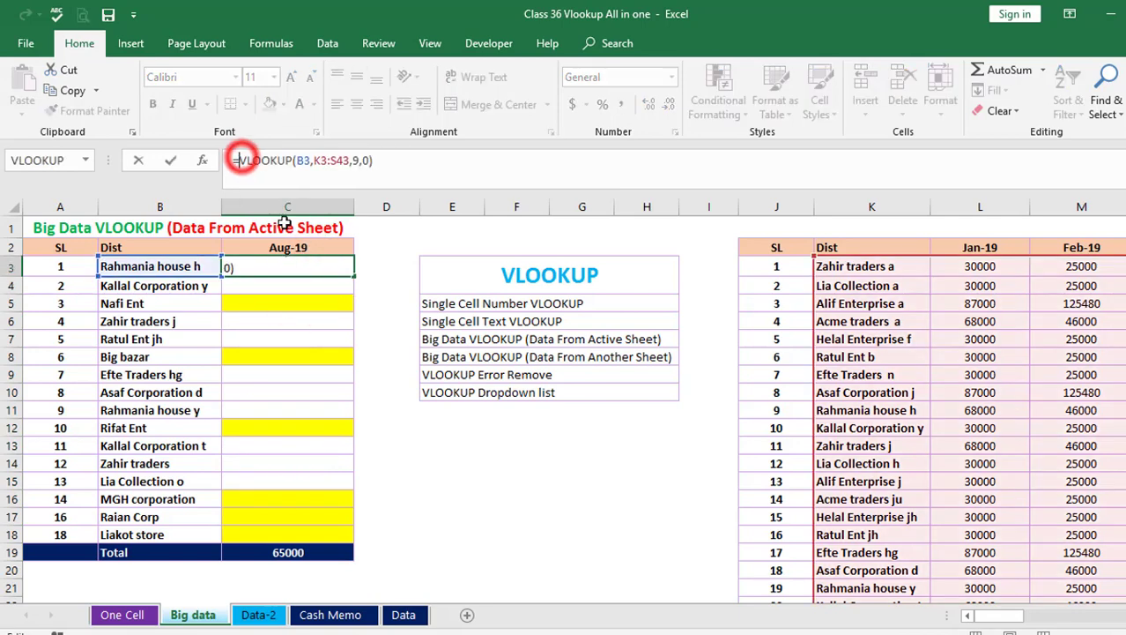
type("e")
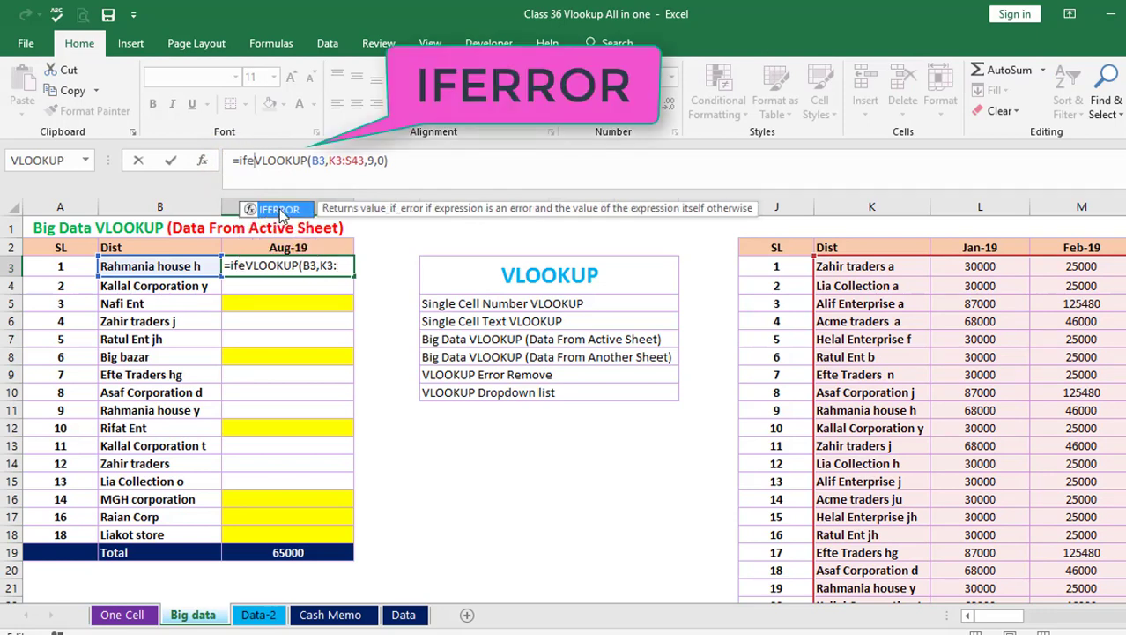
double_click(278, 210)
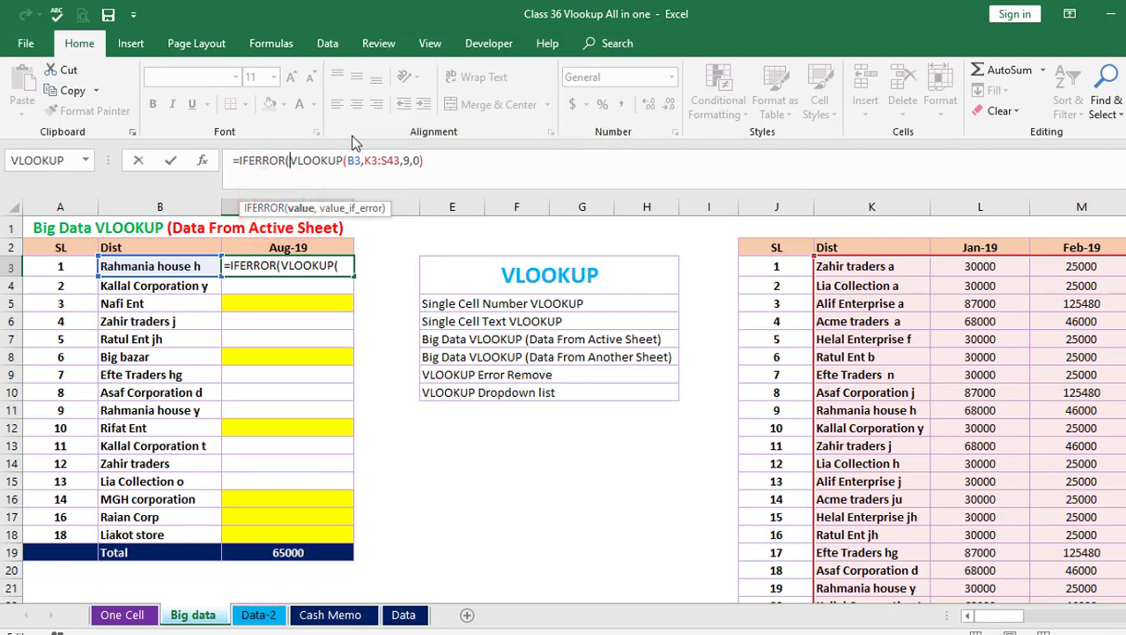
left_click(458, 162)
type(",")
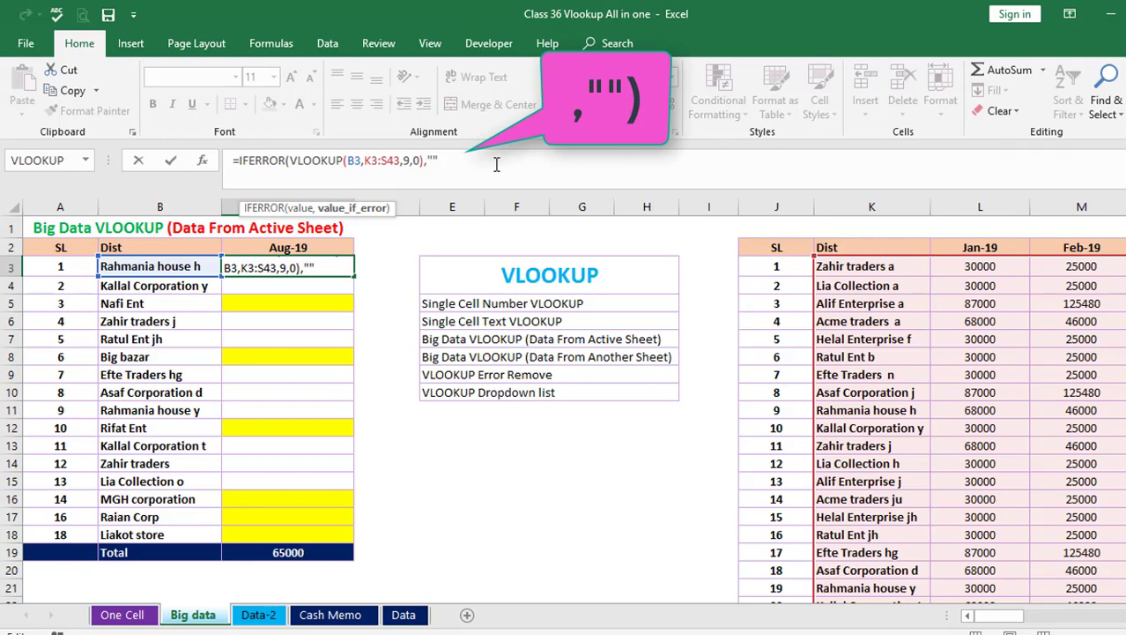
type("\"\")")
key("Return")
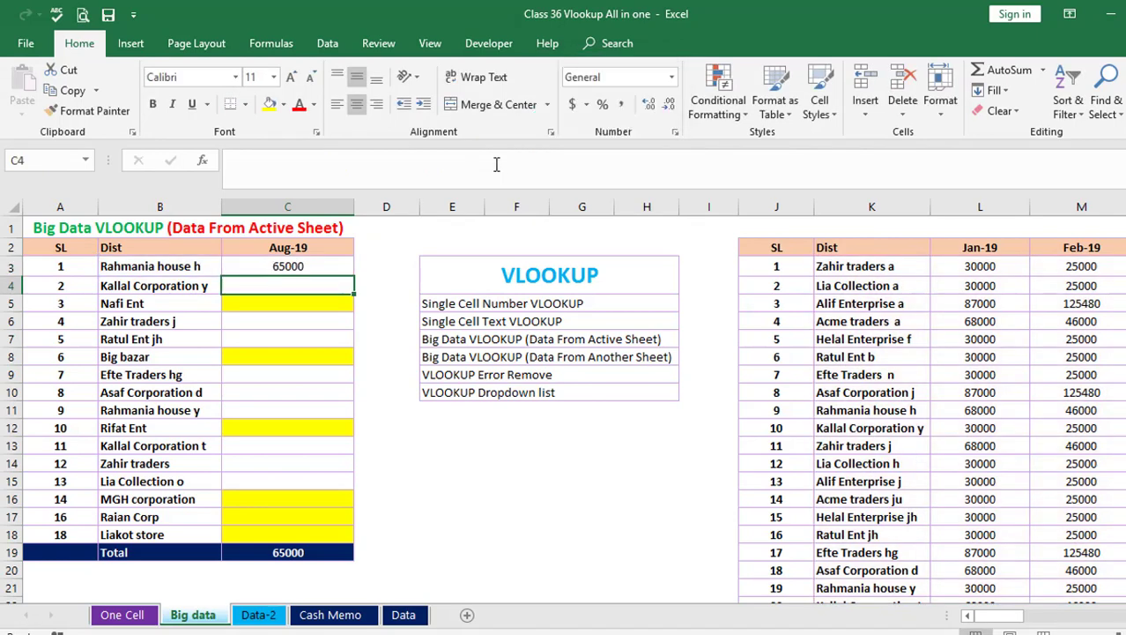
Copy C3 and paste only its formula over C3:C18 using Paste Special with the Formulas option.
left_click(310, 259)
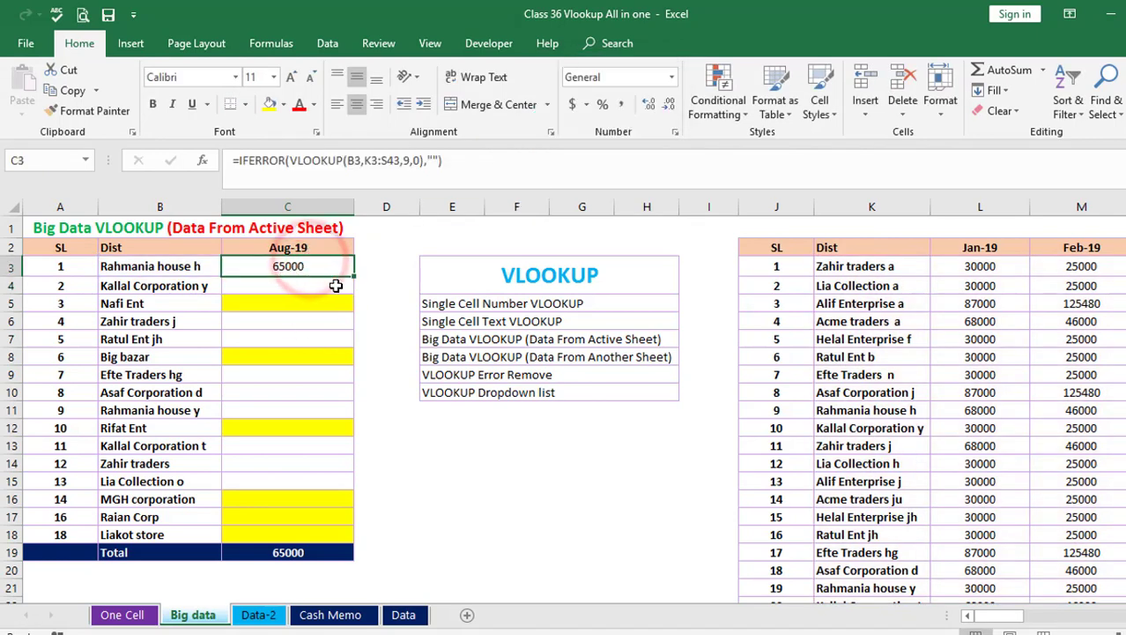
key("ctrl+c")
key("shift+Down")
key("shift+Down")
key("shift+Down")
key("shift+Down")
key("shift+Down")
key("shift+Down")
key("shift+Down")
key("shift+Down")
key("shift+Down")
key("shift+Down")
key("shift+Down")
key("shift+Down")
key("shift+Down")
key("shift+Down")
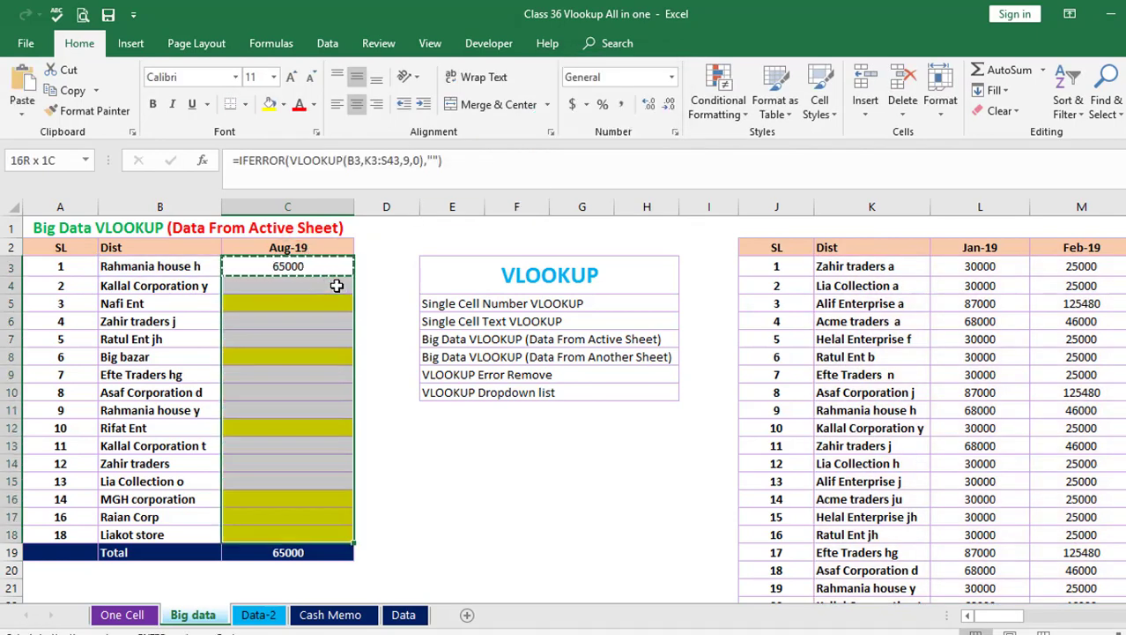
key("alt+e")
key("s")
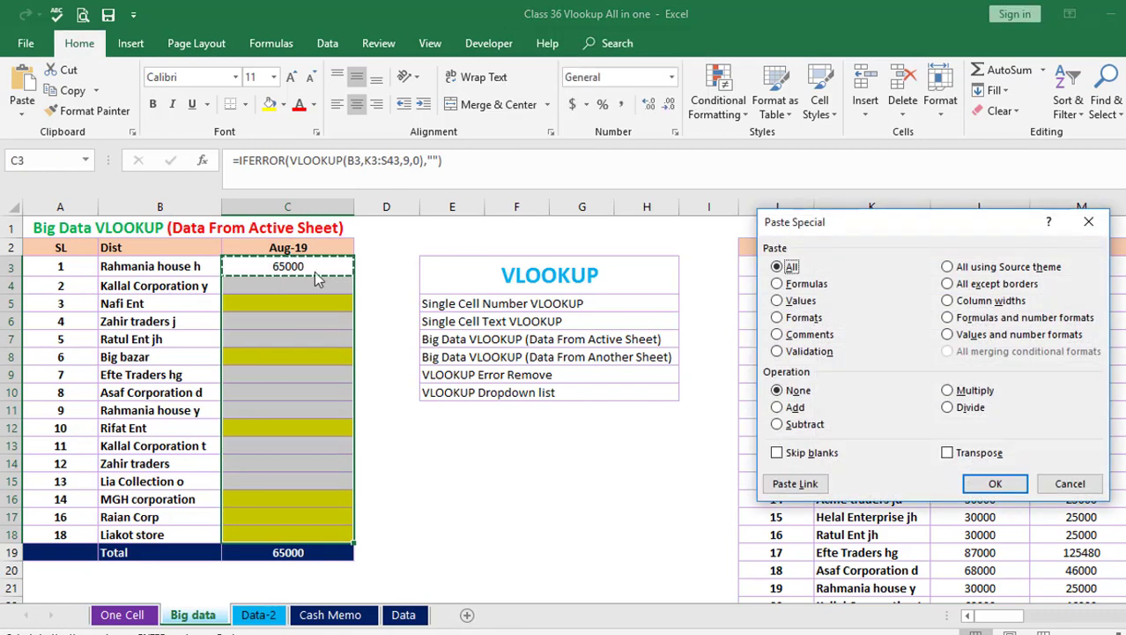
left_click_drag(860, 220, 664, 212)
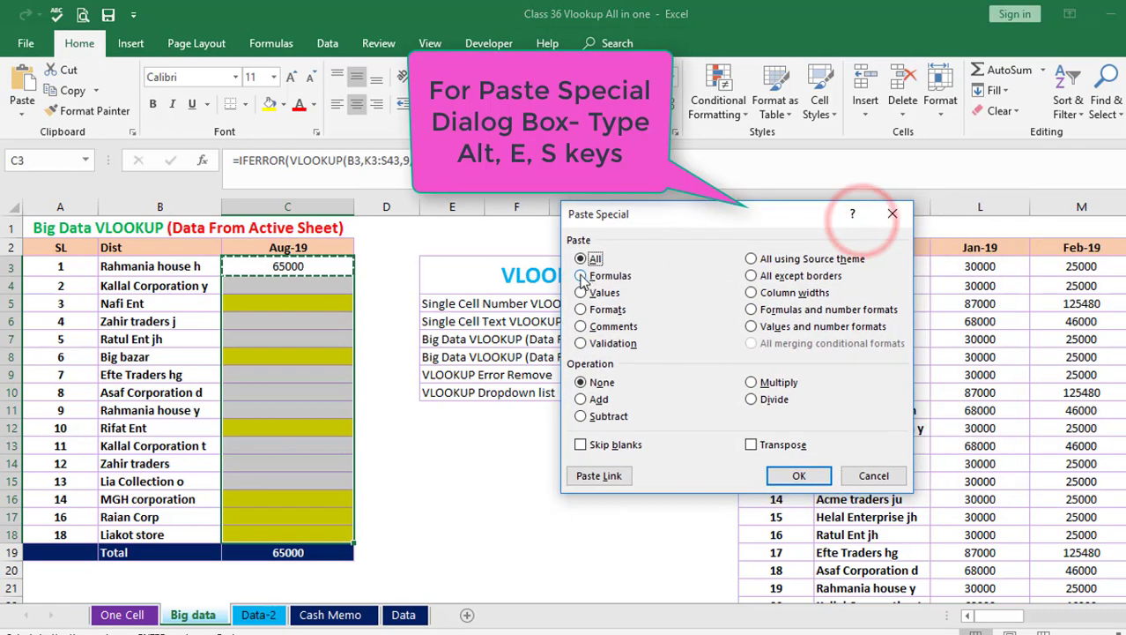
left_click(581, 275)
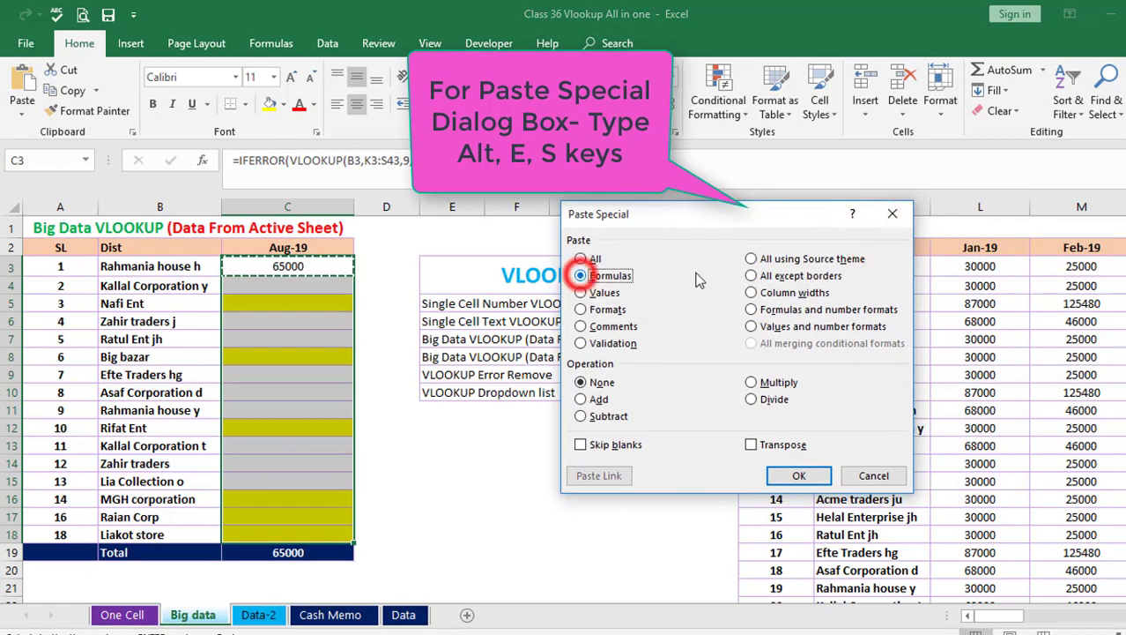
left_click(807, 476)
left_click(451, 503)
Inspect the IFERROR formulas in the yellow Aug-19 cells C5, C8, C12, C16, C17 and C18.
left_click(282, 306)
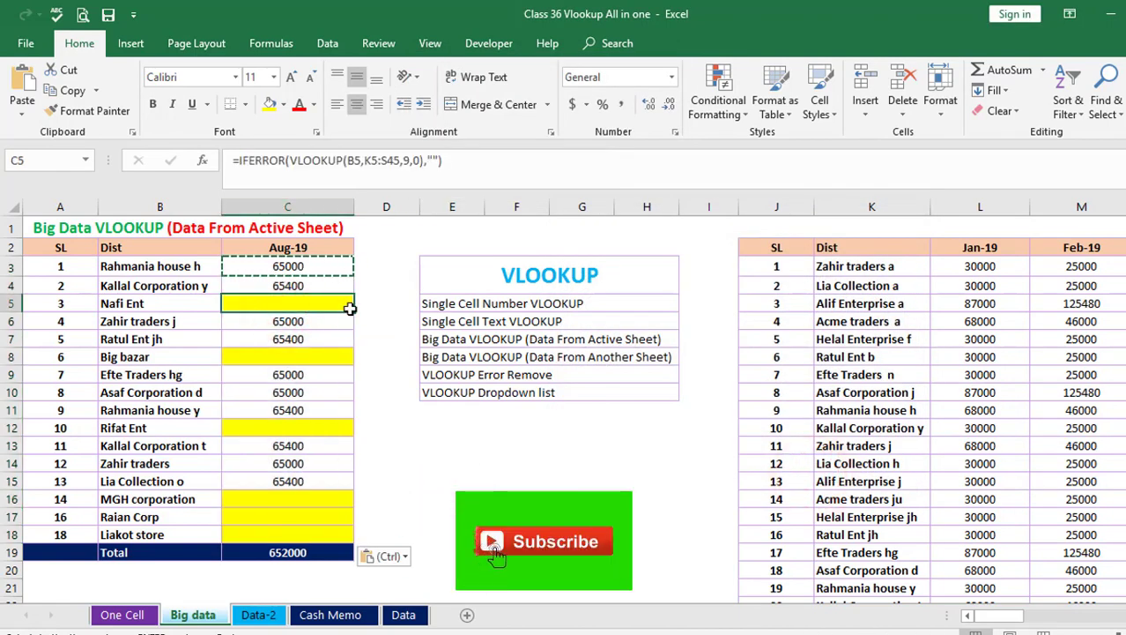
left_click(327, 356)
left_click(317, 304)
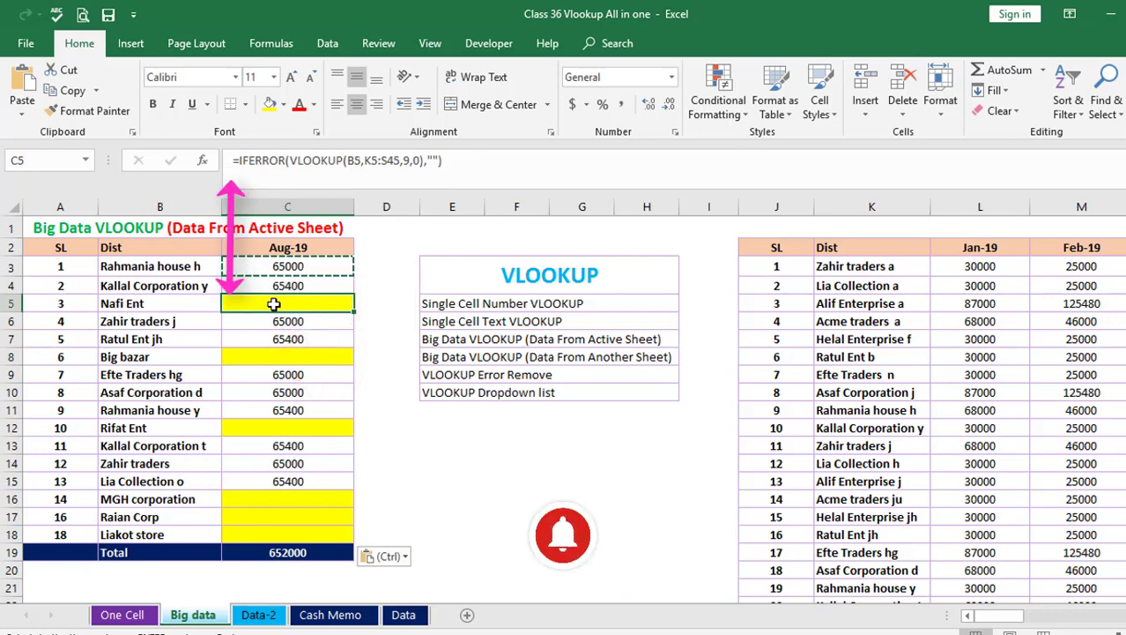
left_click(302, 356)
left_click(300, 427)
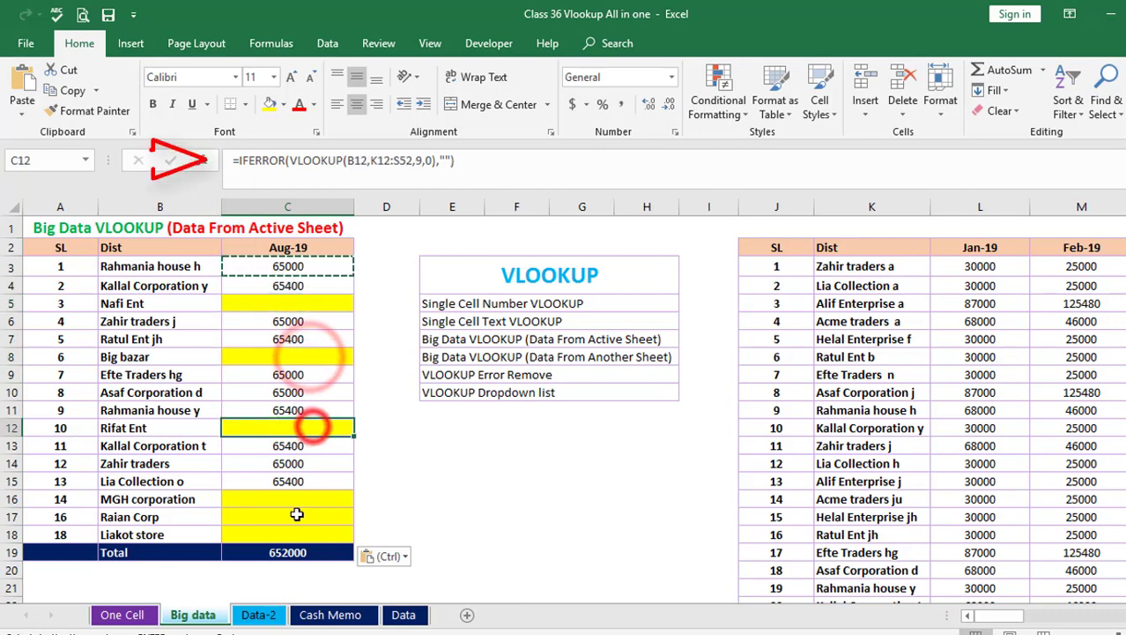
left_click(294, 499)
left_click(289, 534)
left_click(291, 517)
left_click(294, 499)
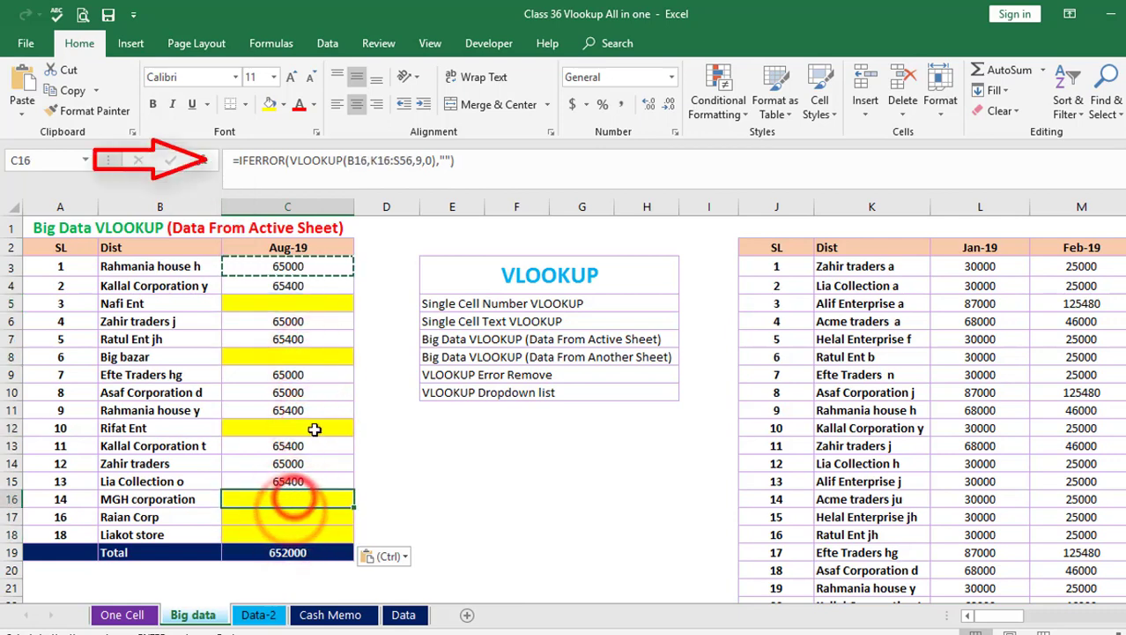
left_click(315, 428)
left_click(306, 356)
left_click(319, 303)
left_click(499, 376)
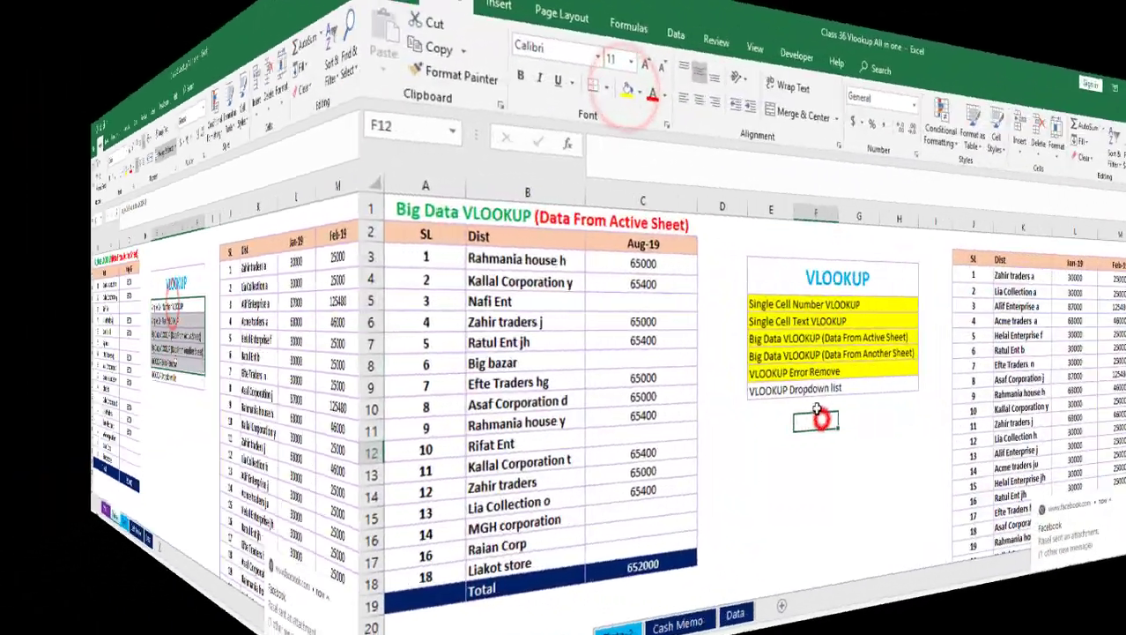
Examine the Cash Memo table's Description, Qty, Rate and Amount cells, including the formulas in E8 and F8.
left_click(515, 394)
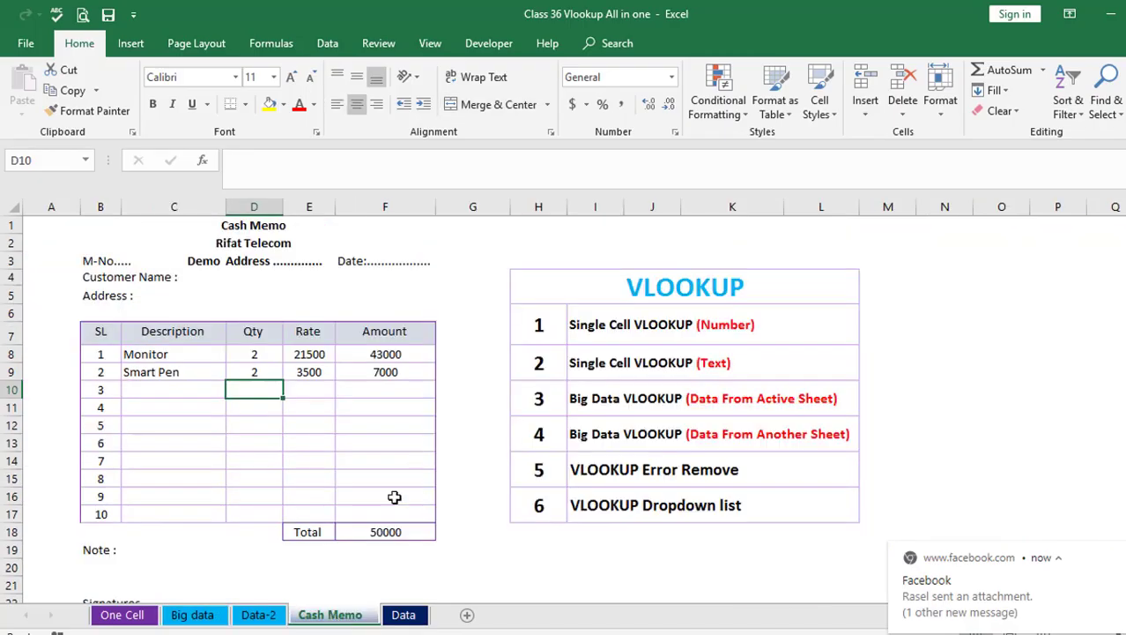
left_click(298, 476)
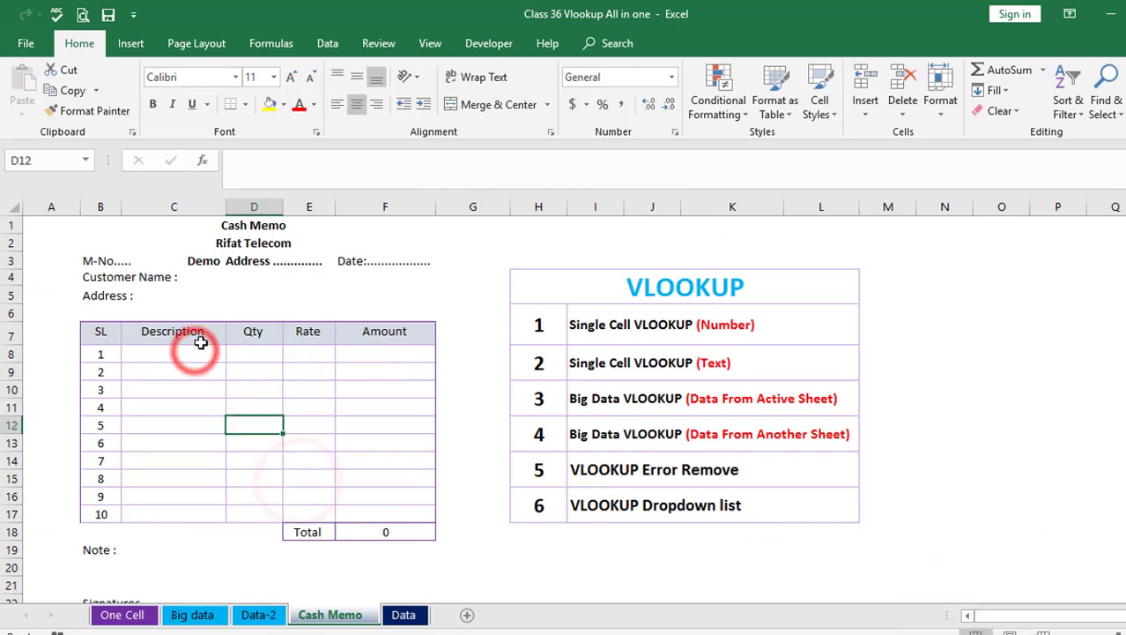
left_click_drag(192, 352, 204, 509)
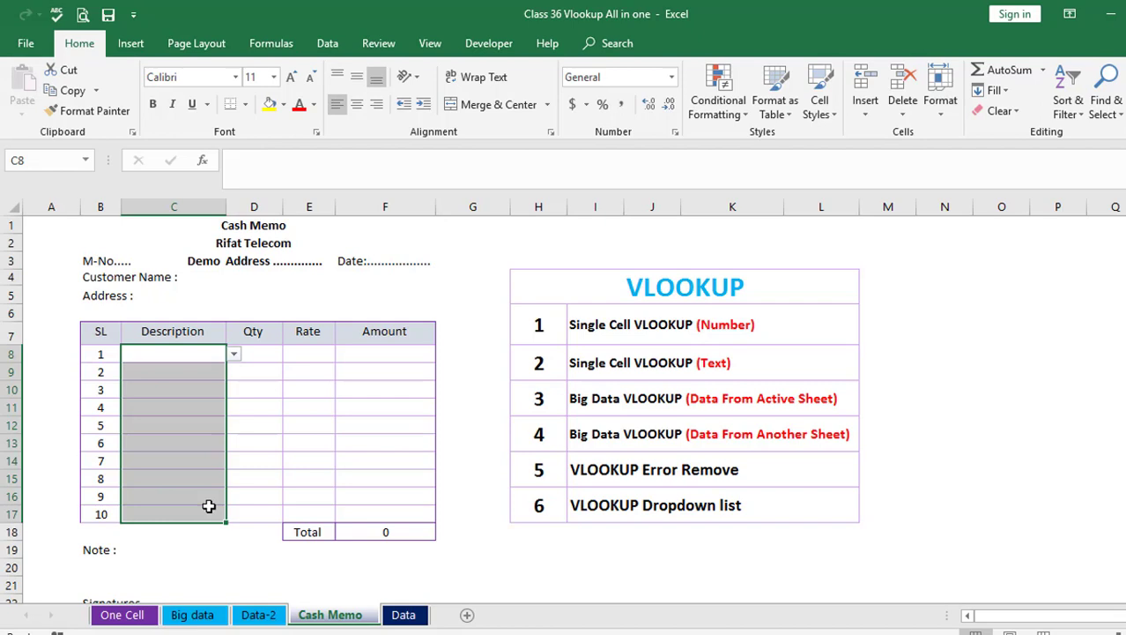
left_click(265, 353)
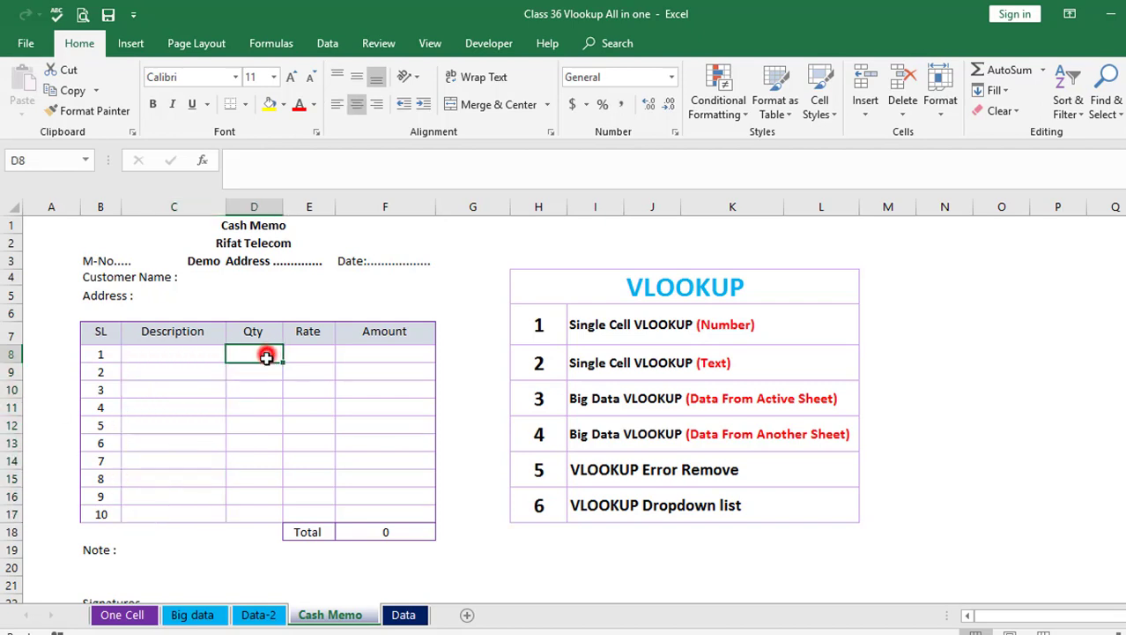
left_click(309, 353)
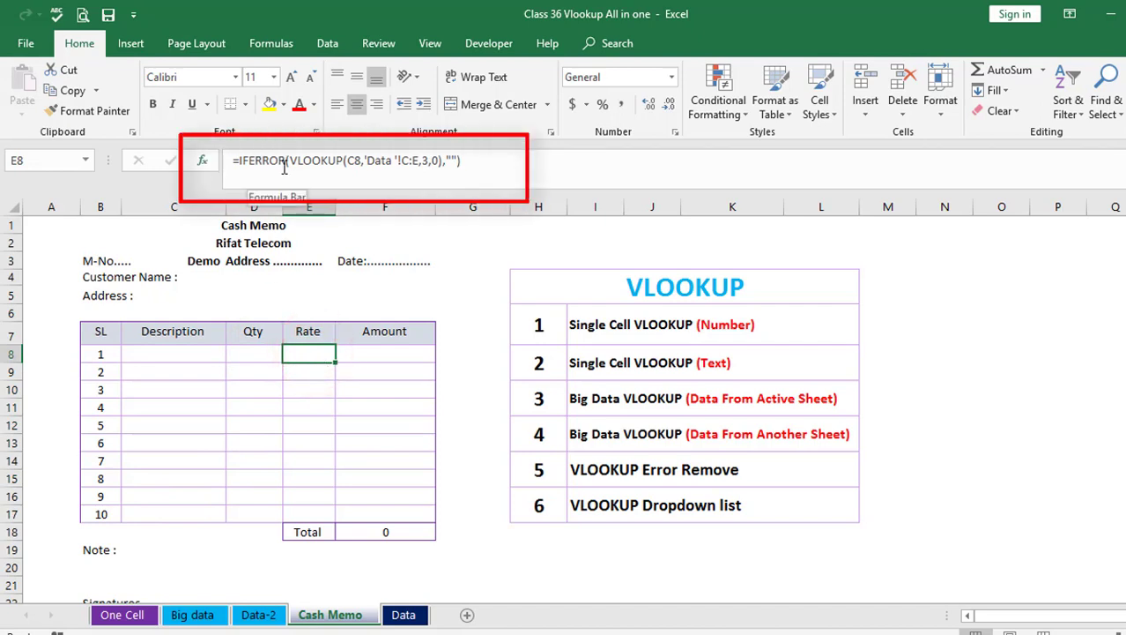
left_click(341, 354)
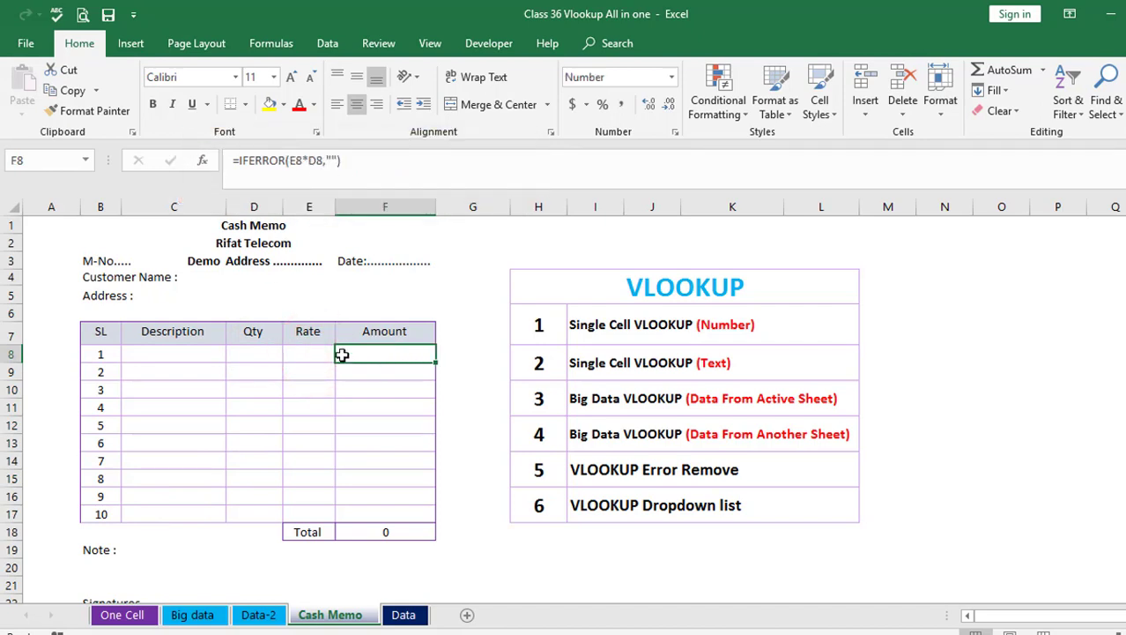
left_click(202, 353)
left_click(307, 353)
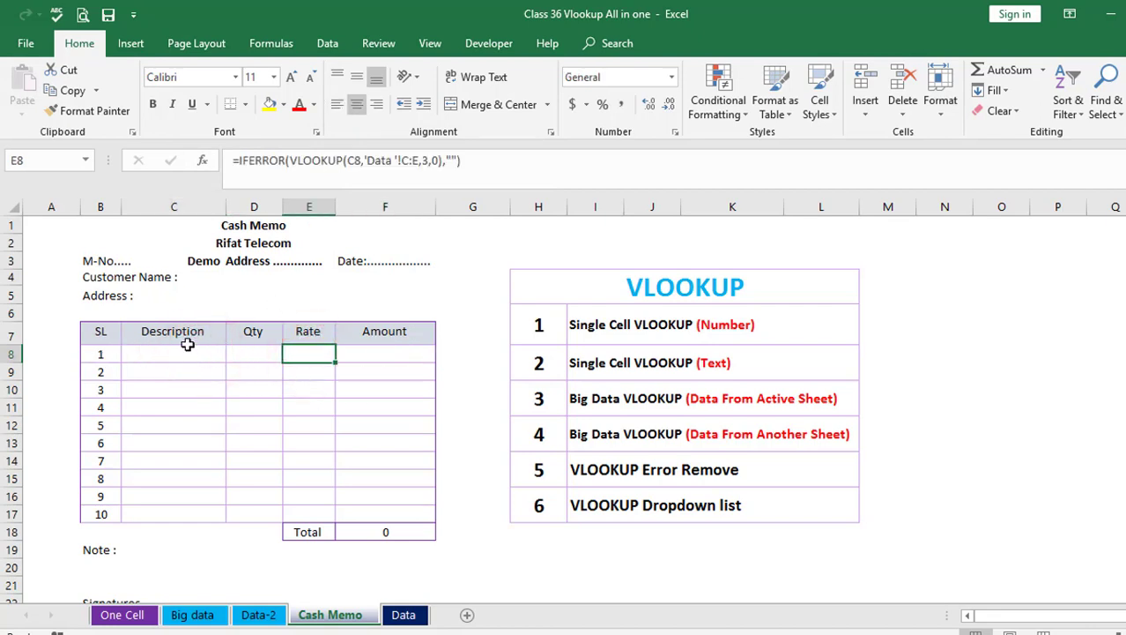
left_click(386, 355)
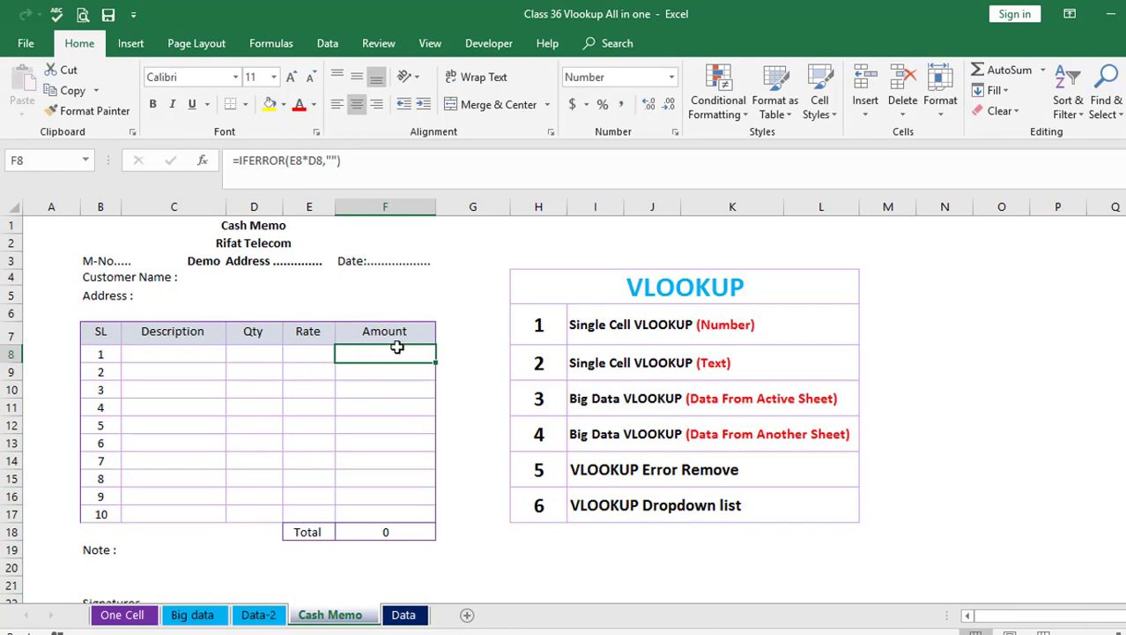
Choose Monitor from the Description dropdown list in C8 and enter a quantity of 2 in D8.
key("Left")
key("Left")
key("Left")
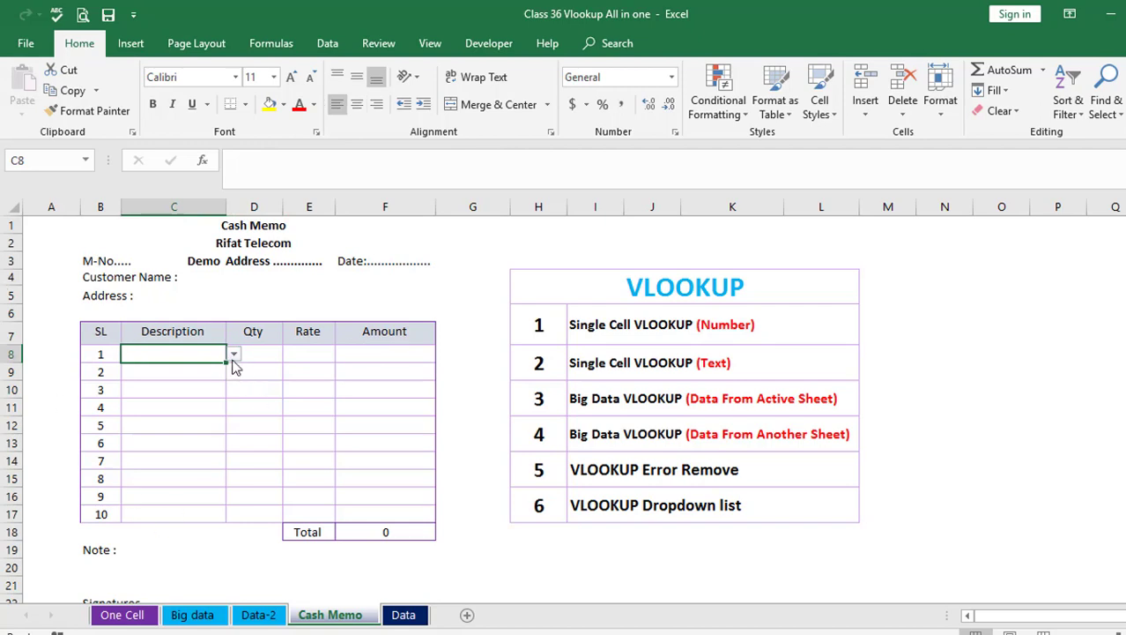
left_click(233, 353)
left_click(151, 390)
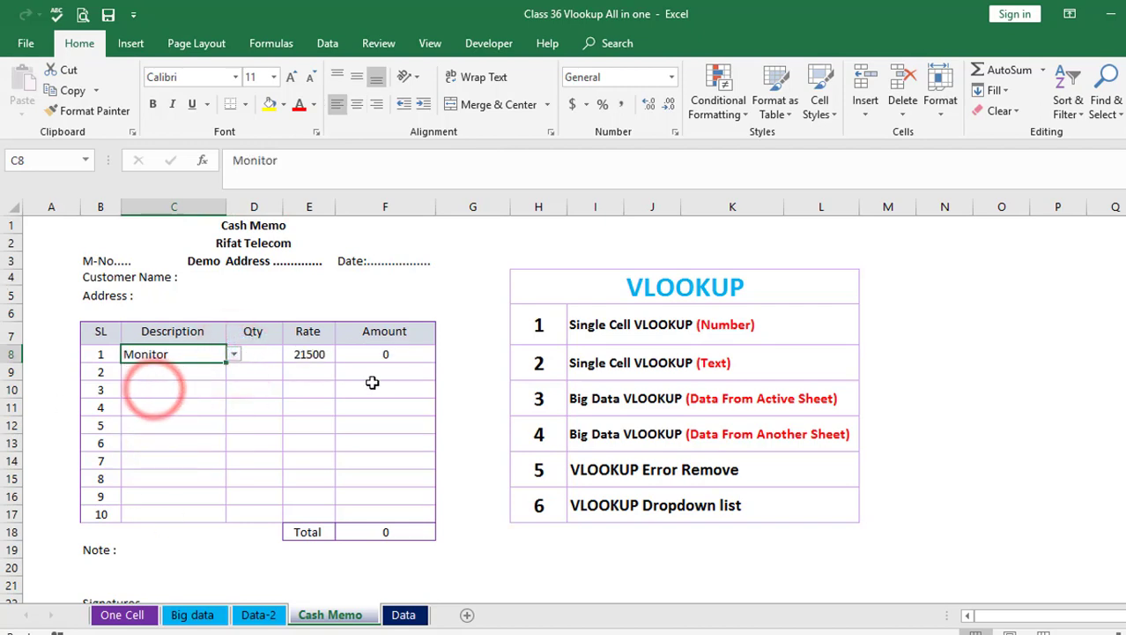
left_click(318, 385)
left_click(257, 353)
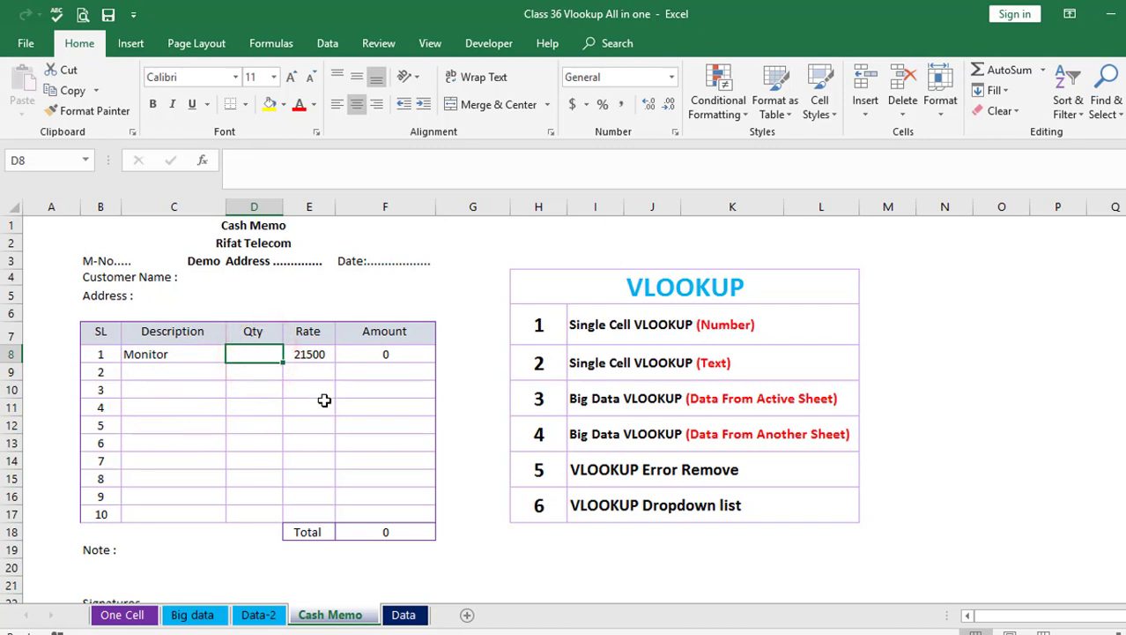
type("2")
key("Return")
Review the Monitor row, checking the VLOOKUP formula in Rate, the multiplication formula in Amount and the dropdowns in Description.
left_click(401, 355)
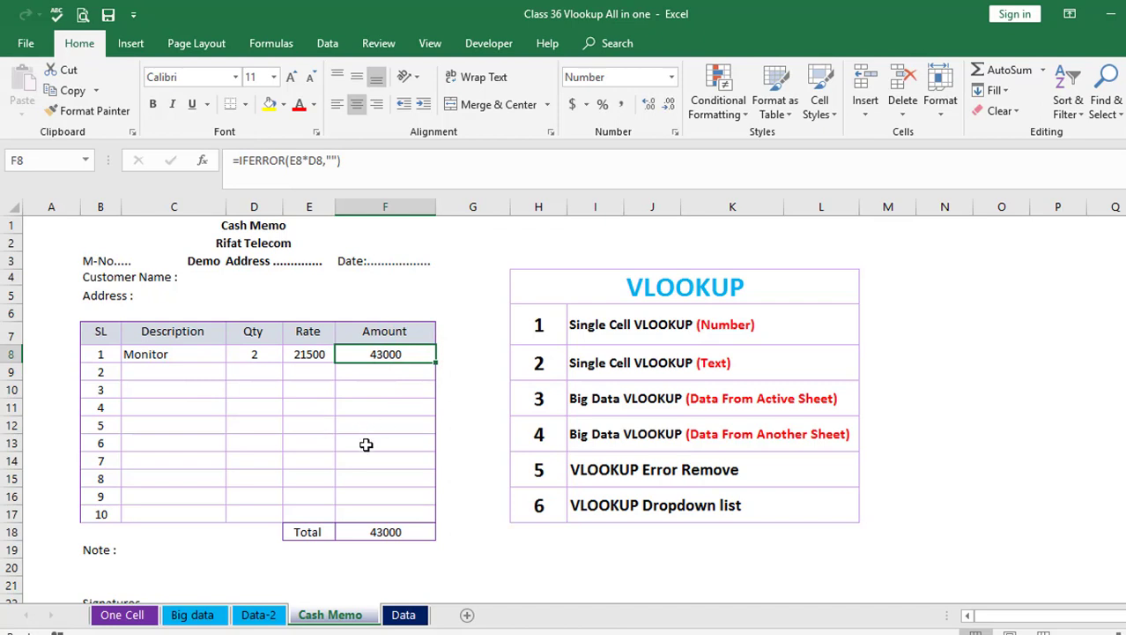
left_click(313, 435)
left_click(189, 357)
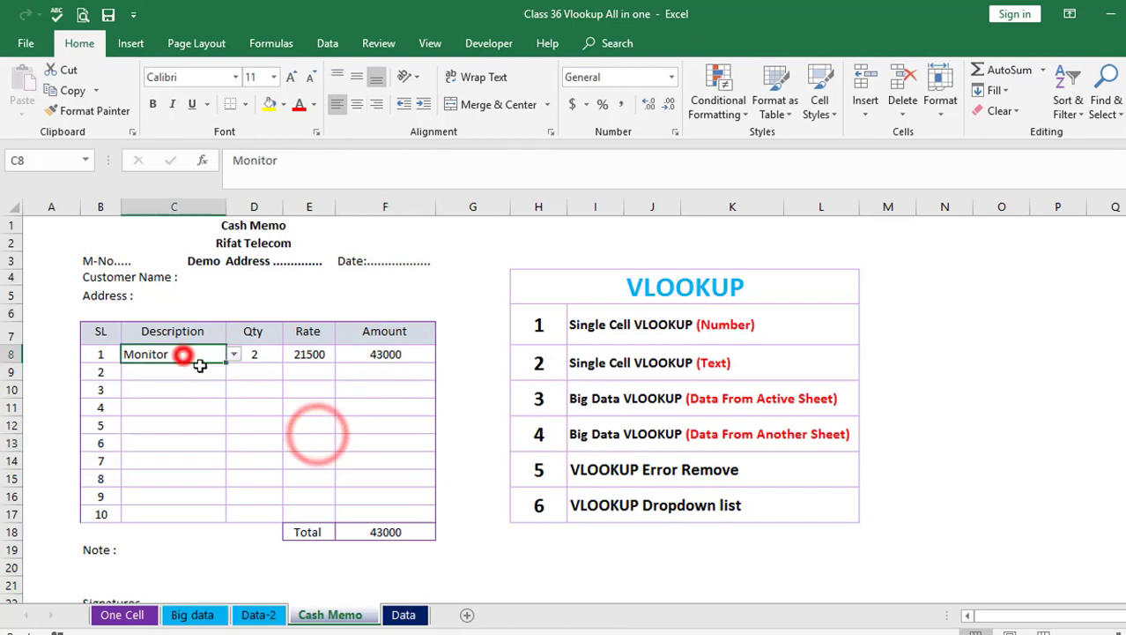
left_click(261, 358)
left_click(312, 355)
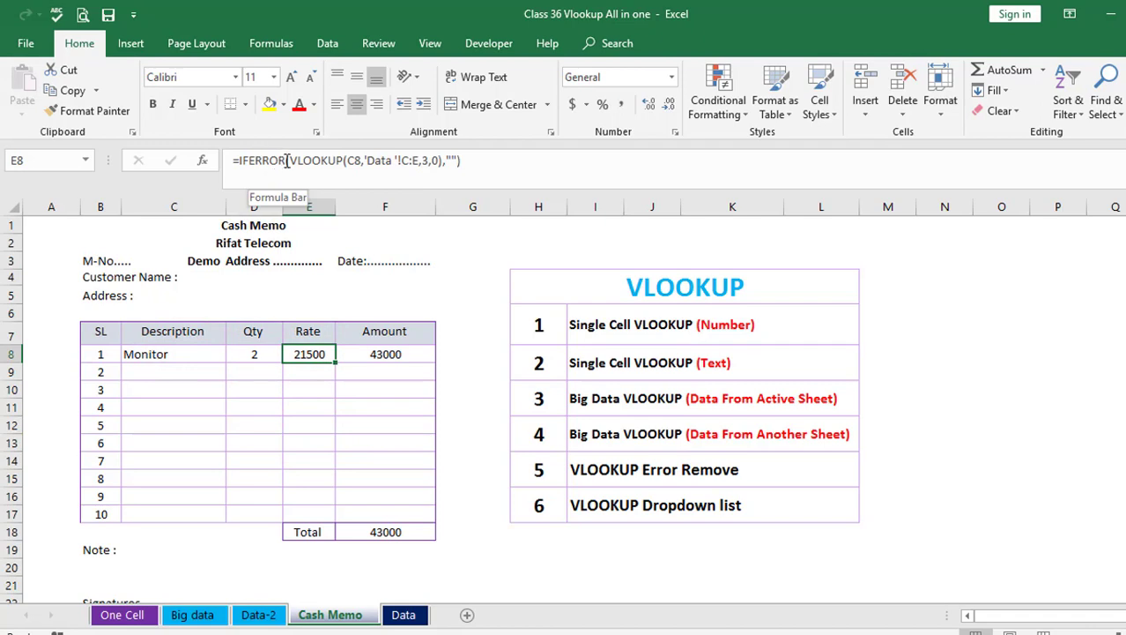
left_click(394, 353)
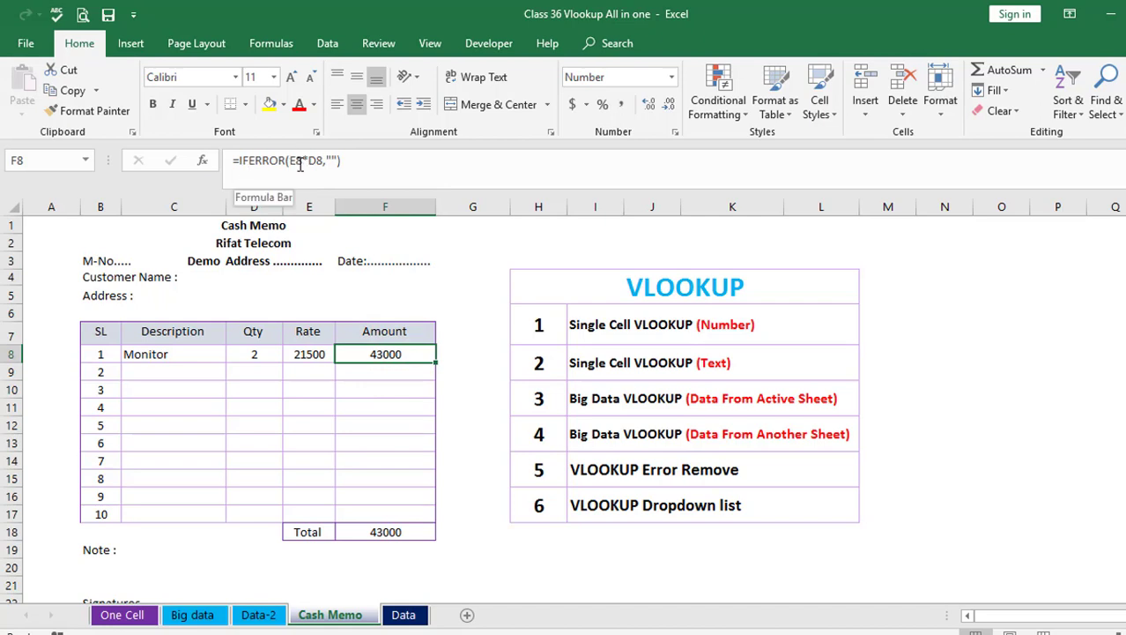
left_click(395, 505)
left_click(373, 354)
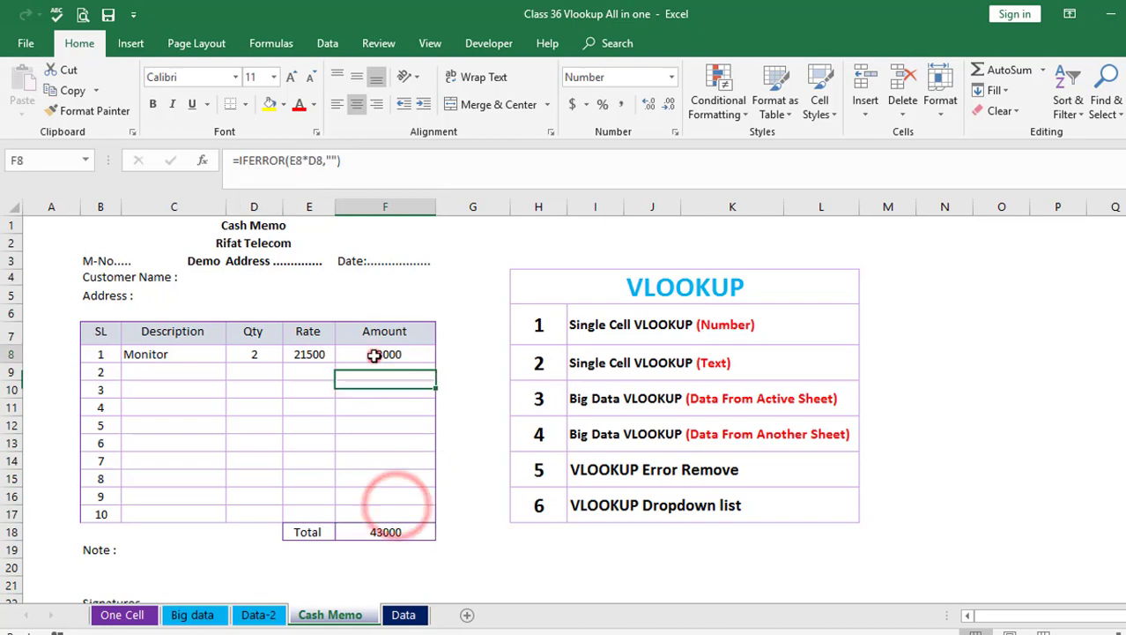
left_click(177, 352)
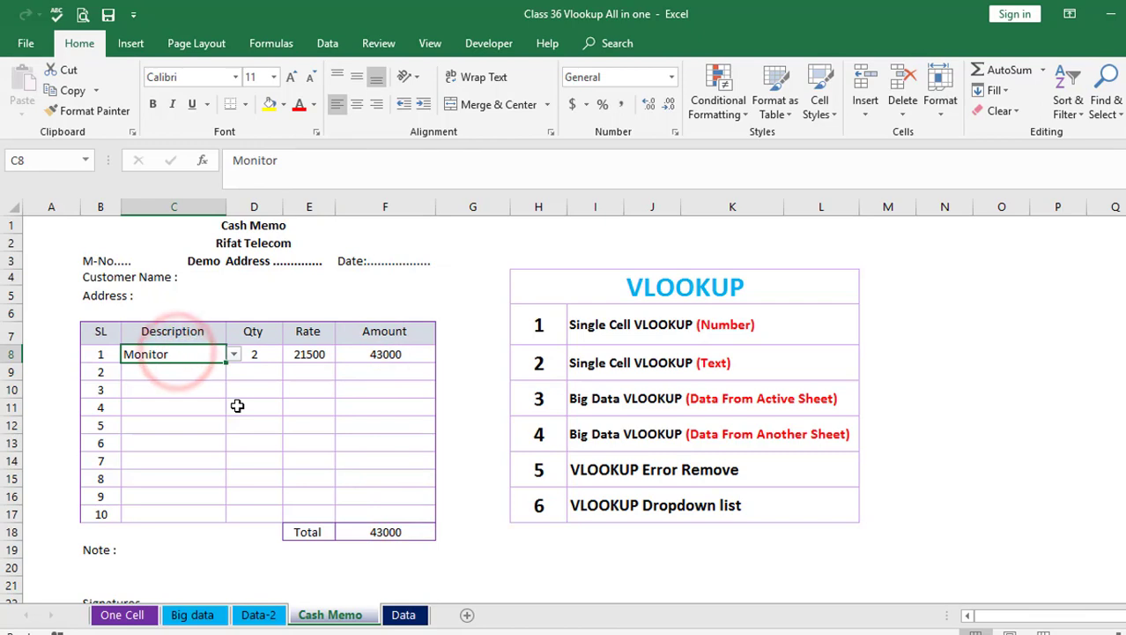
left_click(189, 423)
left_click(193, 371)
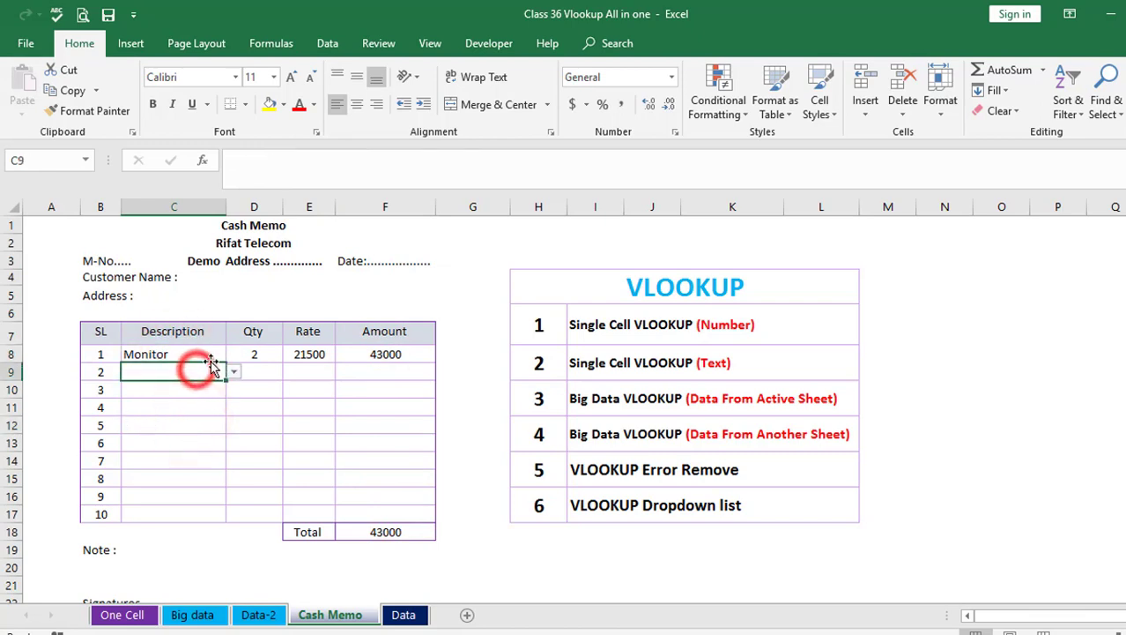
Clear all data validation settings from the Description cells C8:C17 of the Cash Memo.
left_click_drag(201, 353, 200, 520)
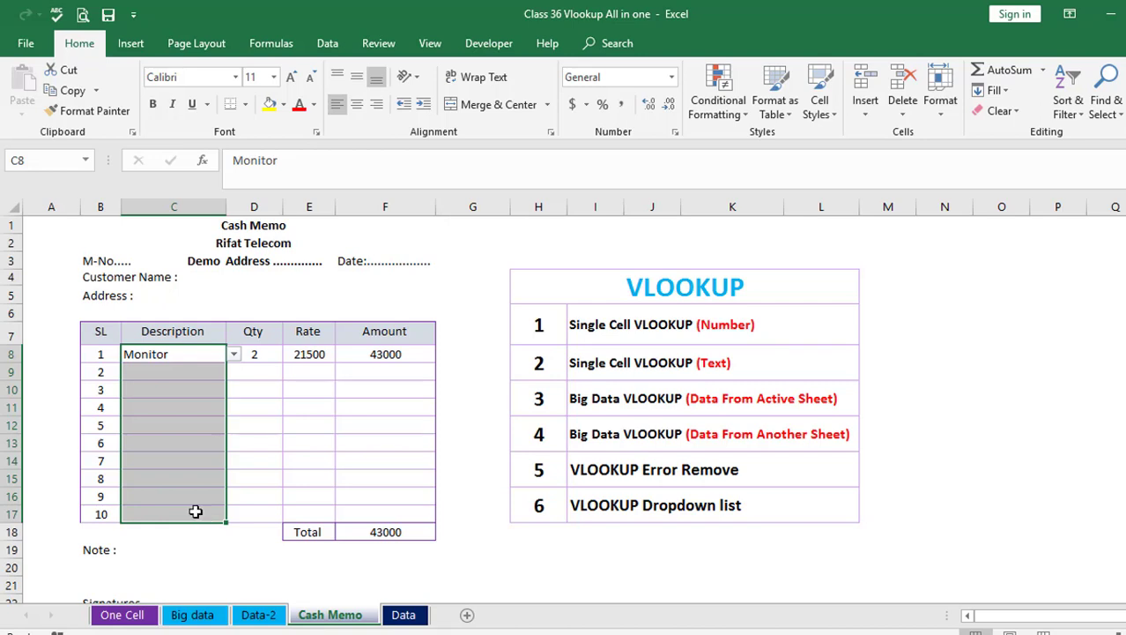
left_click(327, 44)
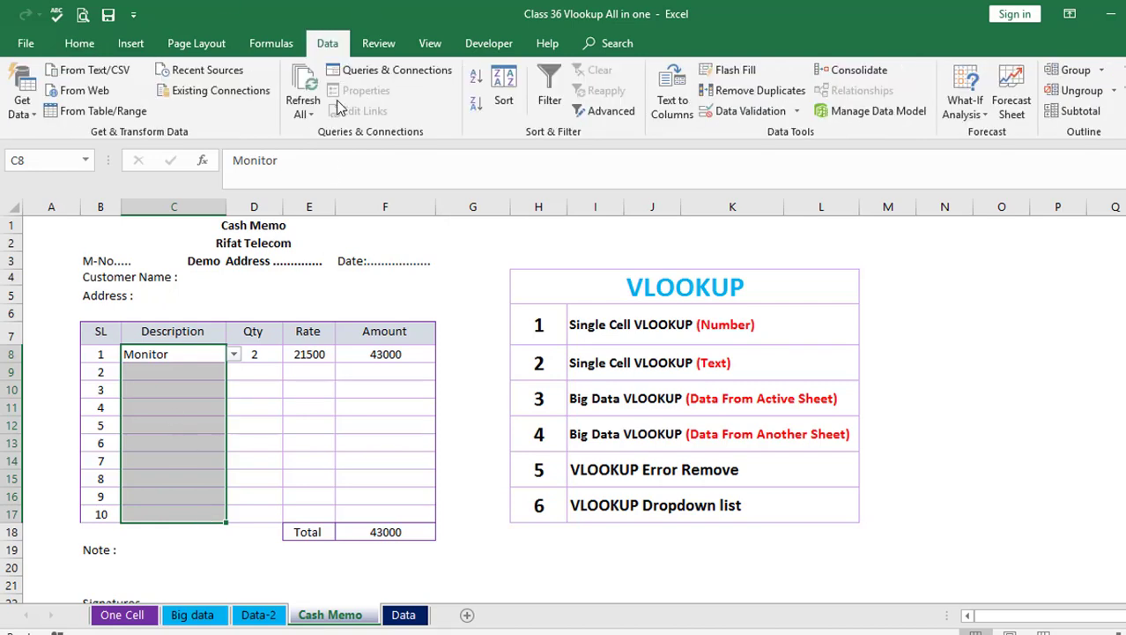
left_click(795, 111)
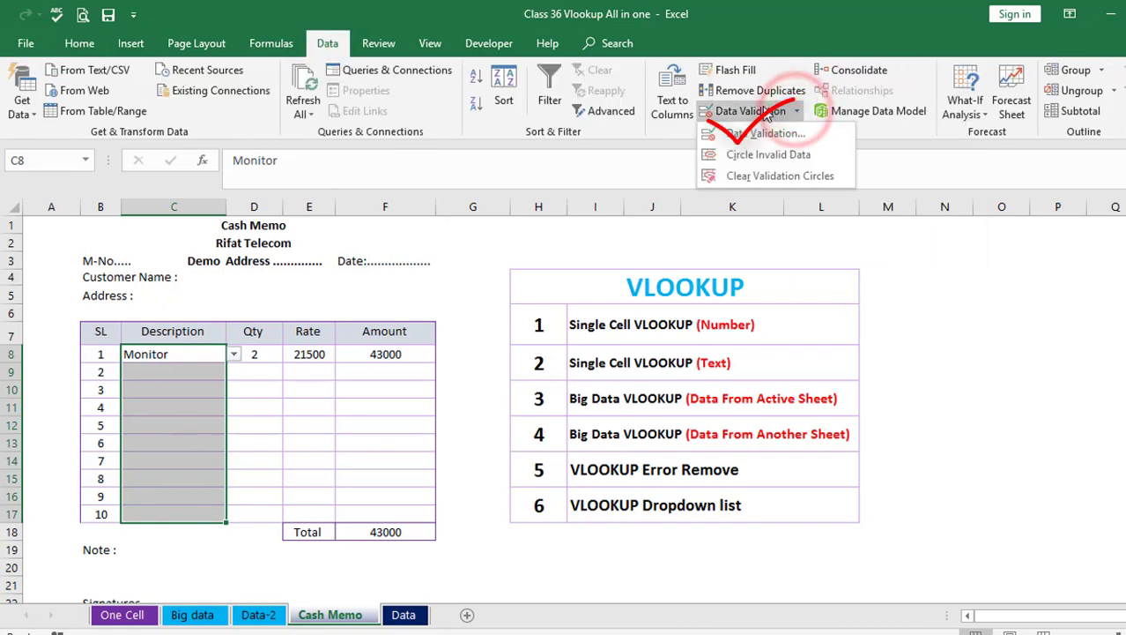
left_click(763, 133)
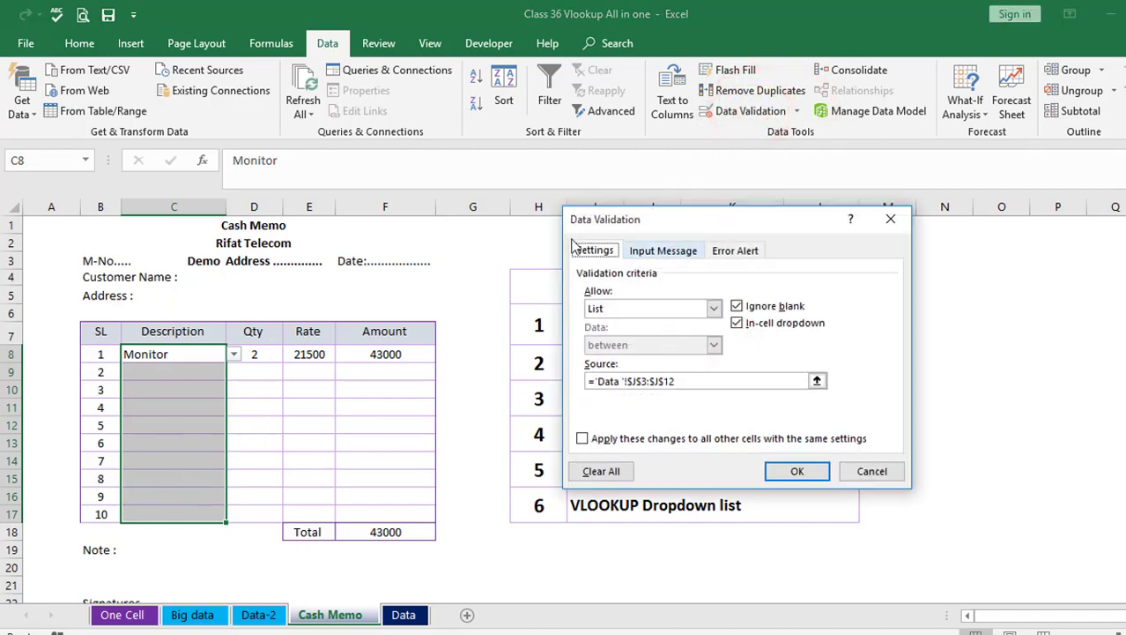
left_click(601, 471)
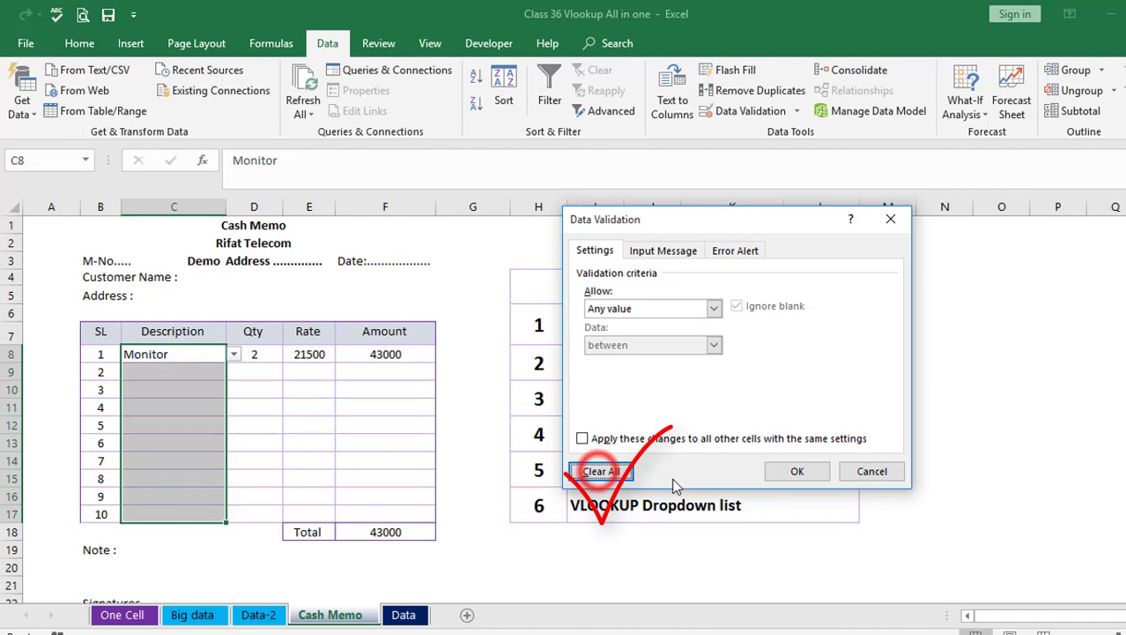
left_click(797, 471)
Check the Description cells C8:C17 for any remaining dropdown list.
left_click(194, 445)
left_click(193, 353)
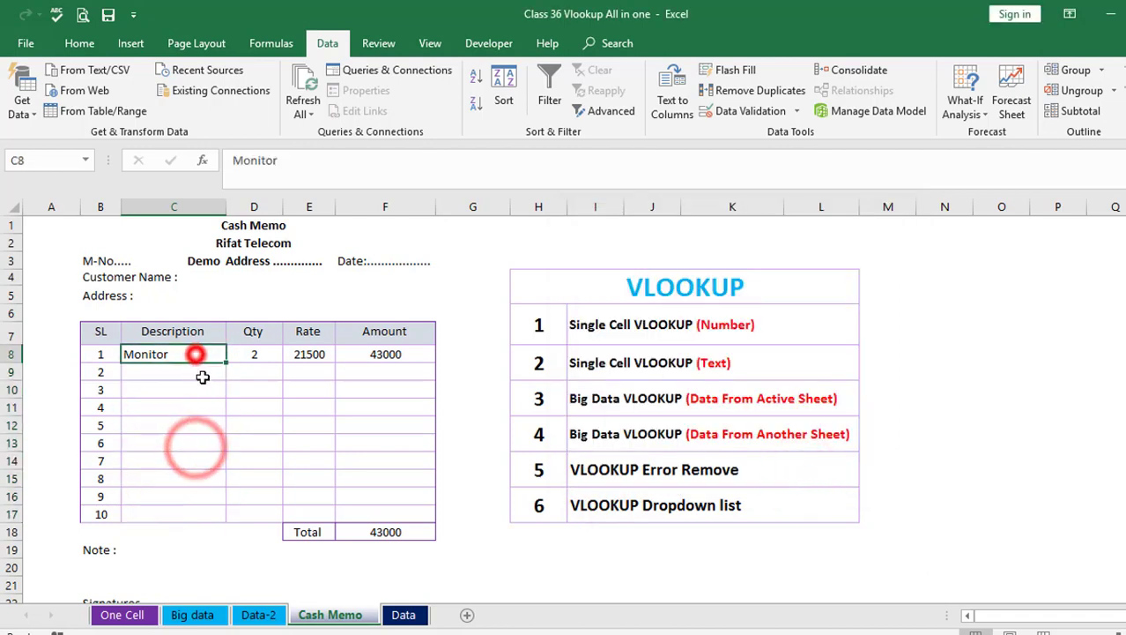
left_click(194, 372)
left_click(198, 425)
left_click(192, 355)
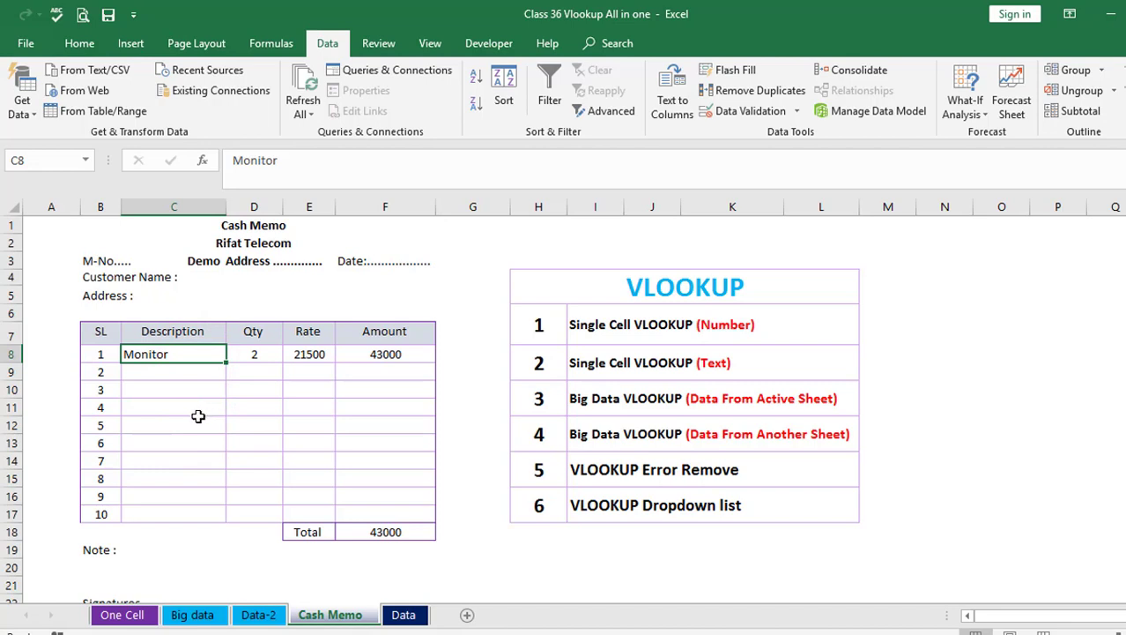
left_click(196, 418)
left_click_drag(194, 353, 198, 512)
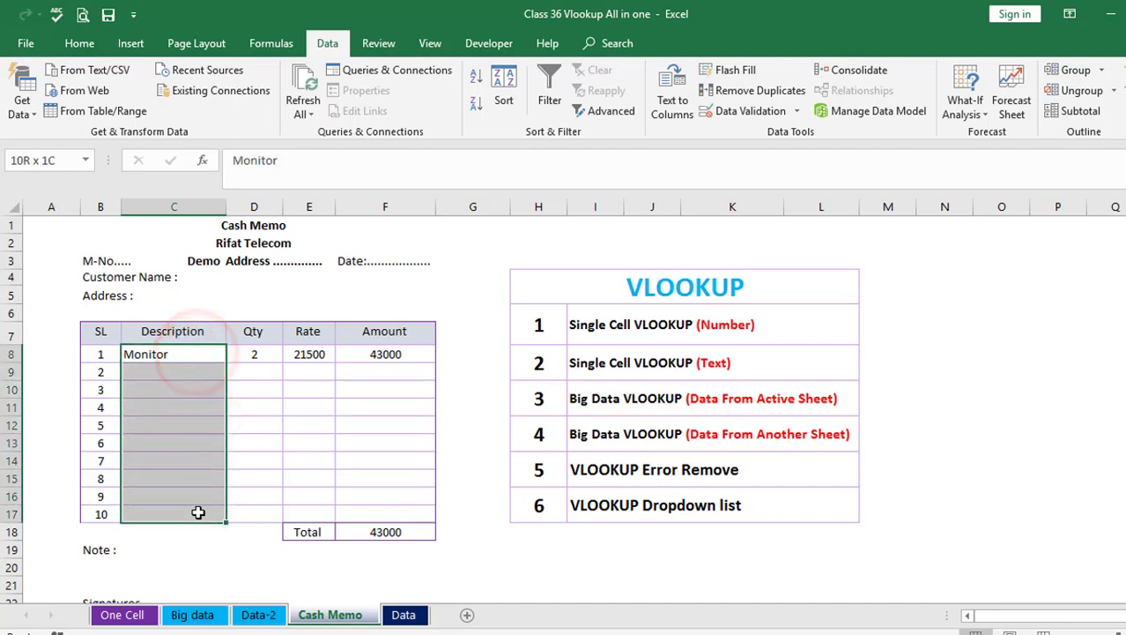
left_click(134, 498)
left_click(171, 372)
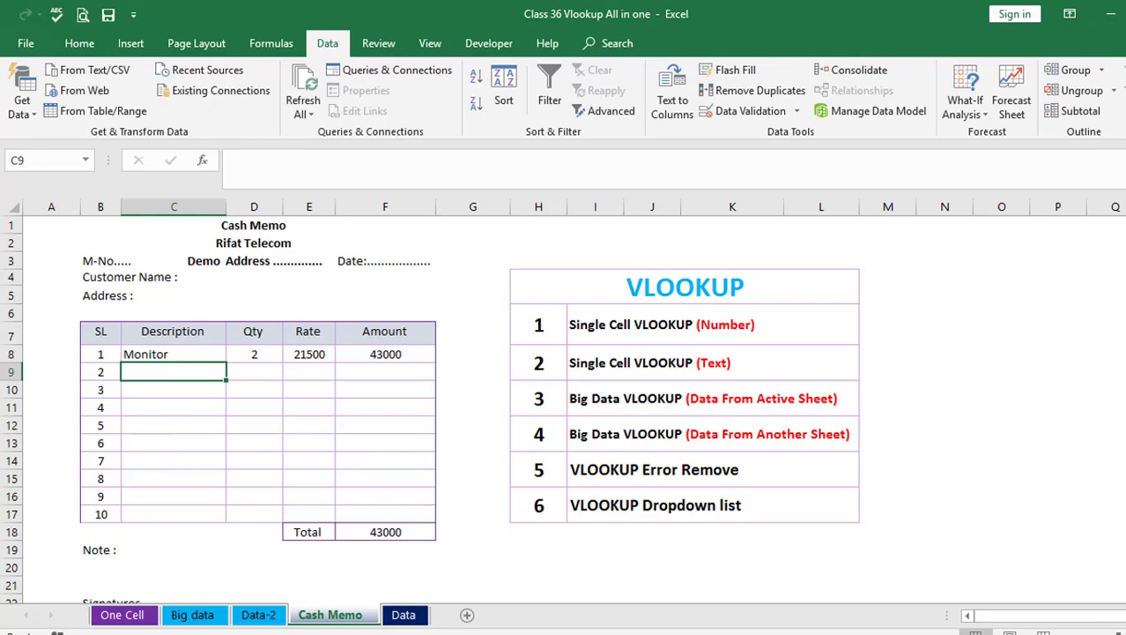
Copy the whole Product Name column C on the Data sheet into column L.
left_click(405, 616)
left_click(244, 370)
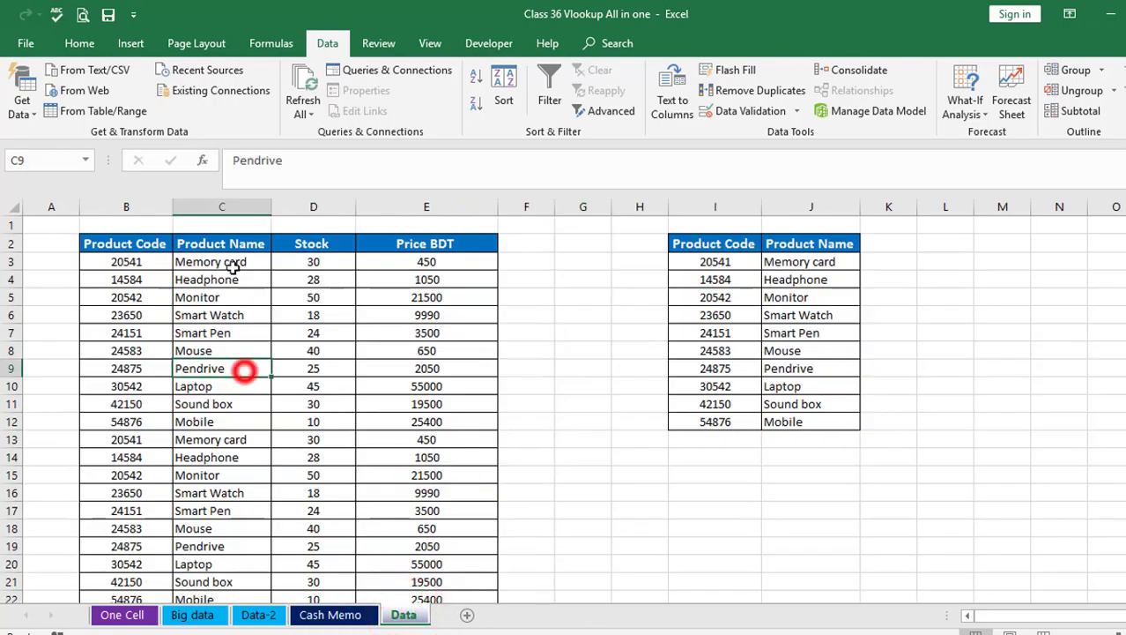
left_click(237, 231)
scroll(234, 357, "down", 12)
scroll(234, 357, "up", 12)
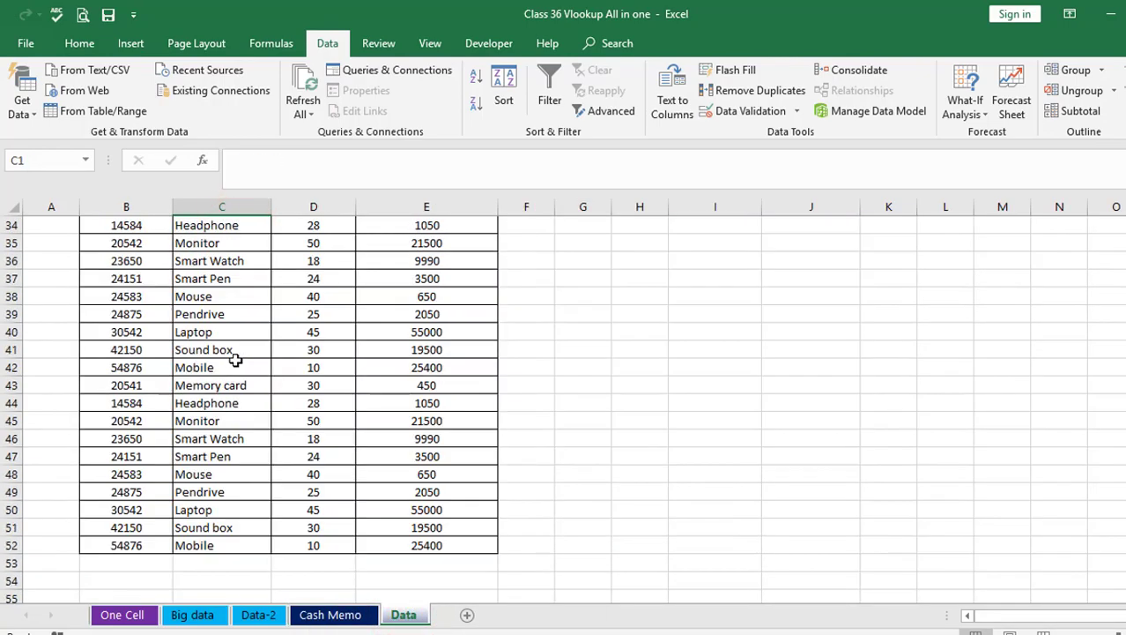
left_click(237, 375)
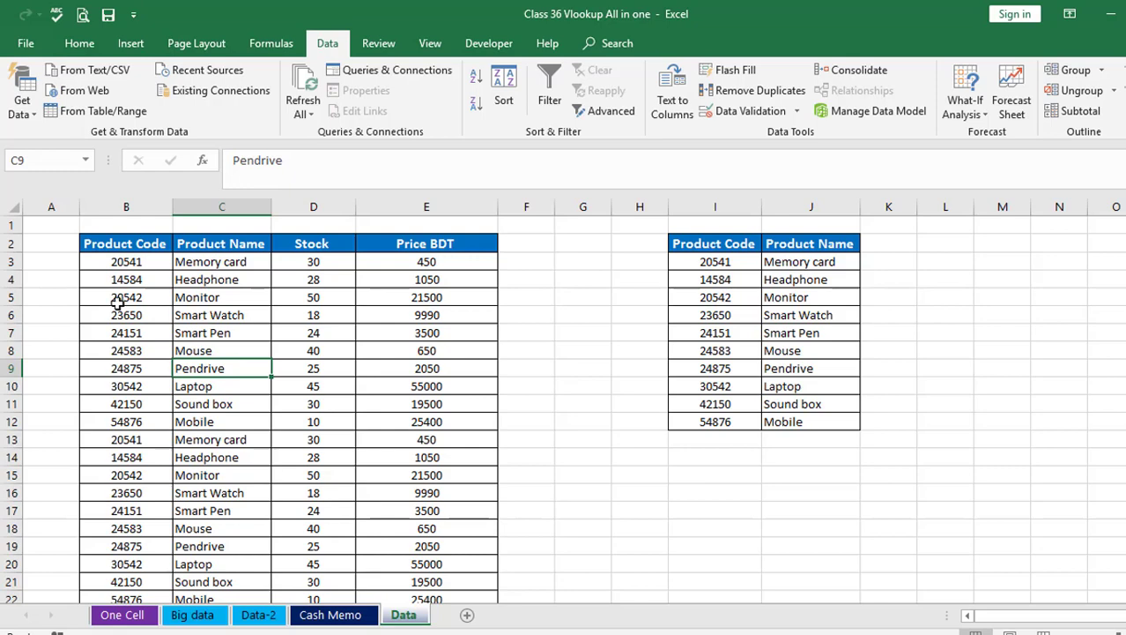
left_click(231, 212)
key("ctrl+c")
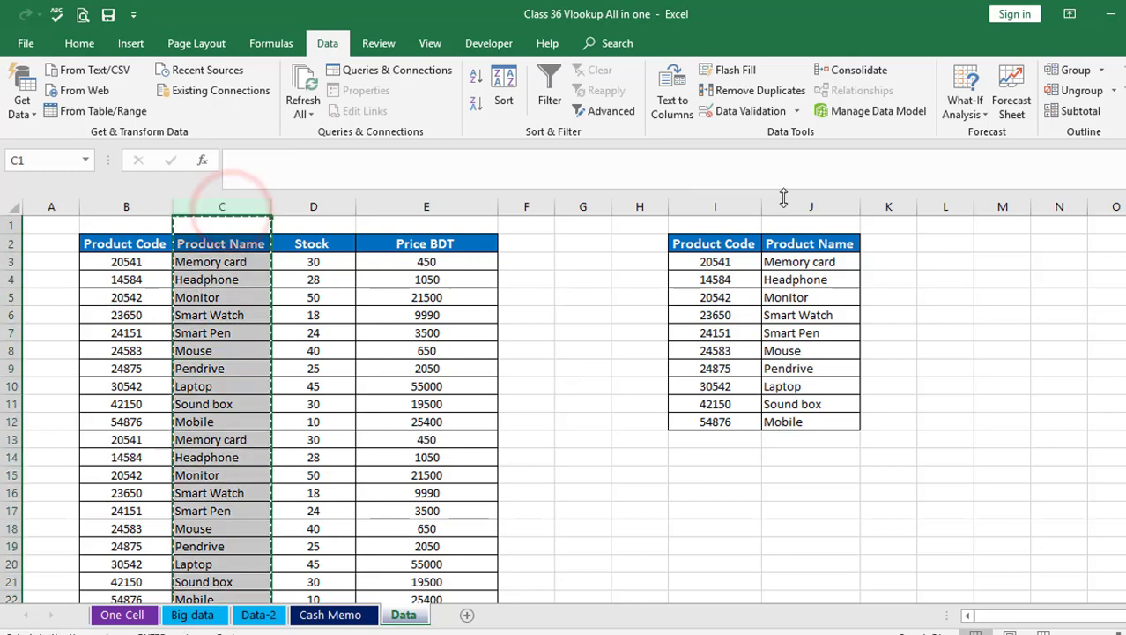
left_click(945, 209)
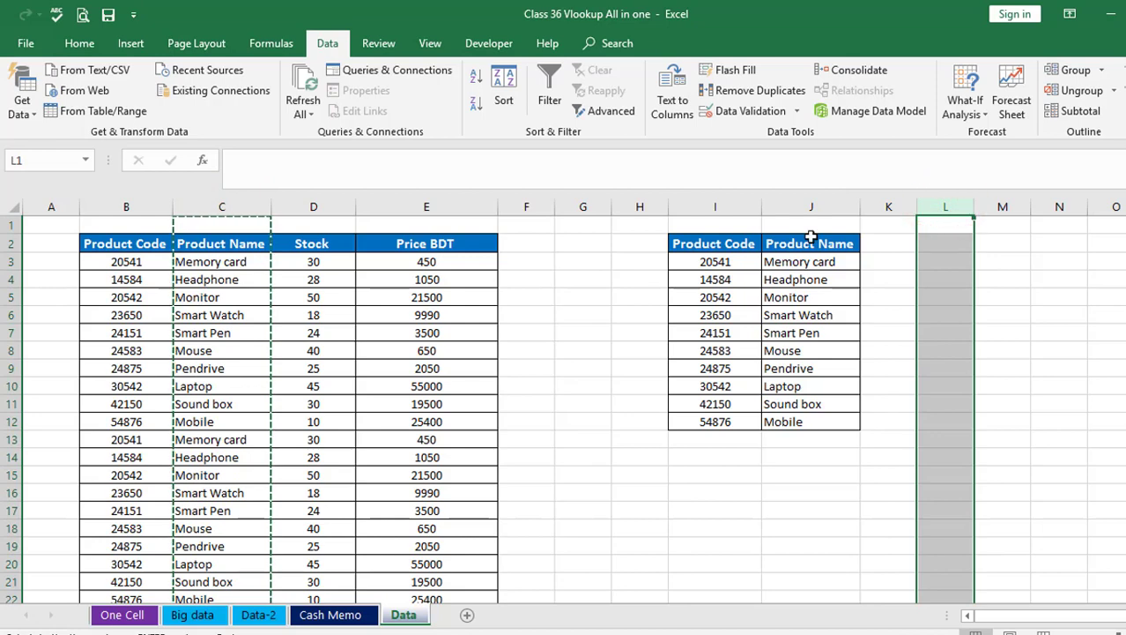
key("ctrl+v")
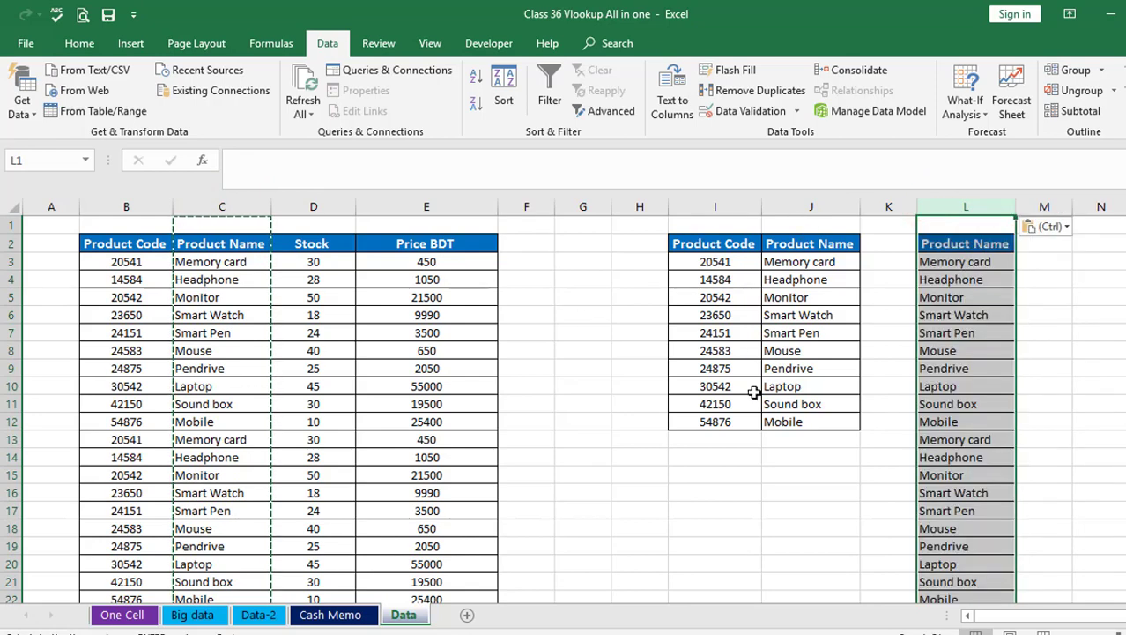
left_click(767, 401)
Remove the duplicate product names from column L on the Data sheet and select the remaining names L3:L12.
left_click(942, 209)
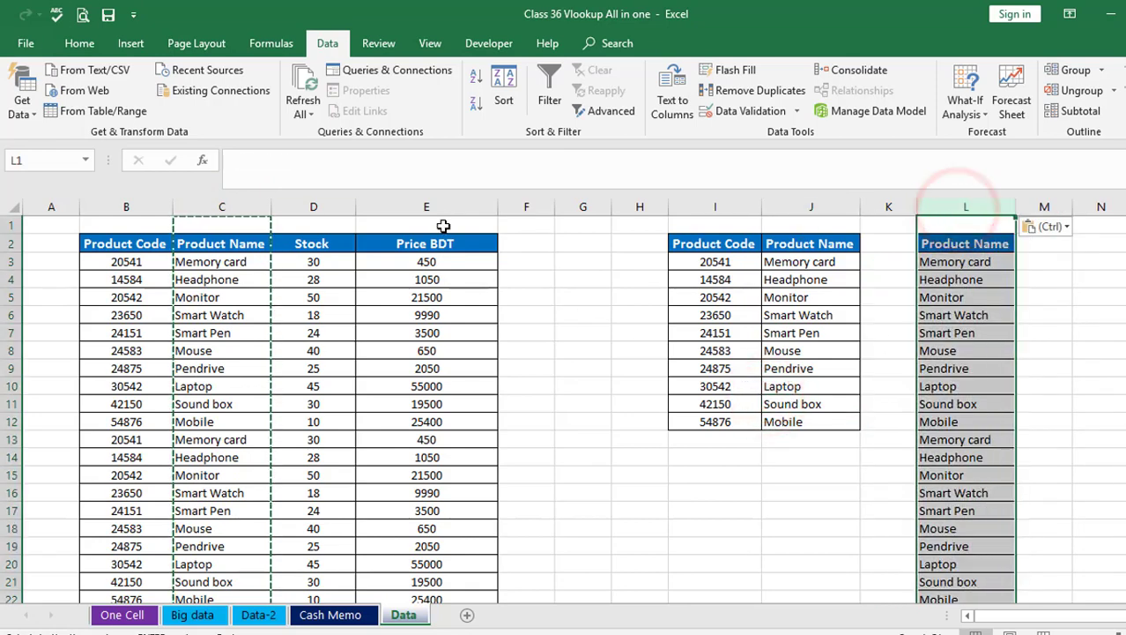
left_click(745, 90)
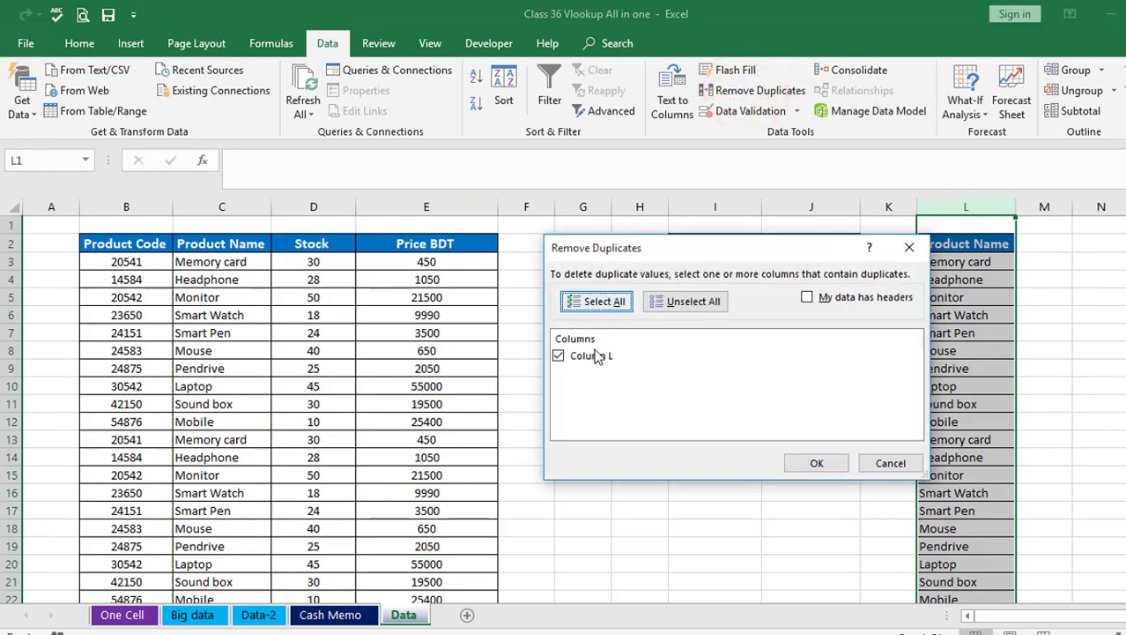
left_click(818, 464)
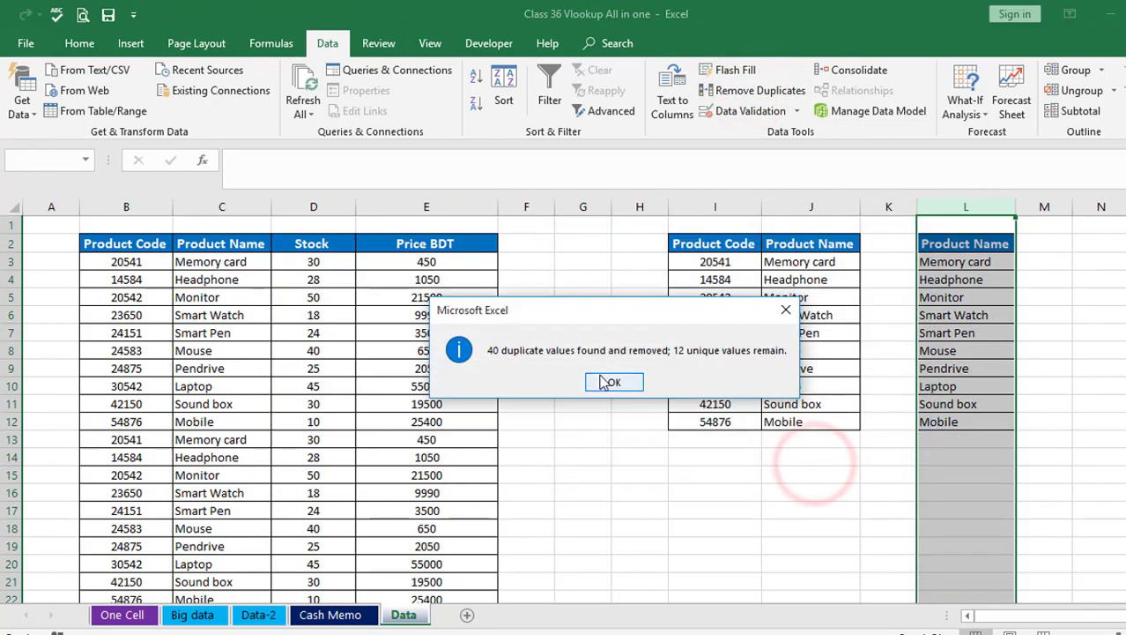
left_click(602, 381)
left_click(833, 528)
left_click_drag(968, 244, 972, 424)
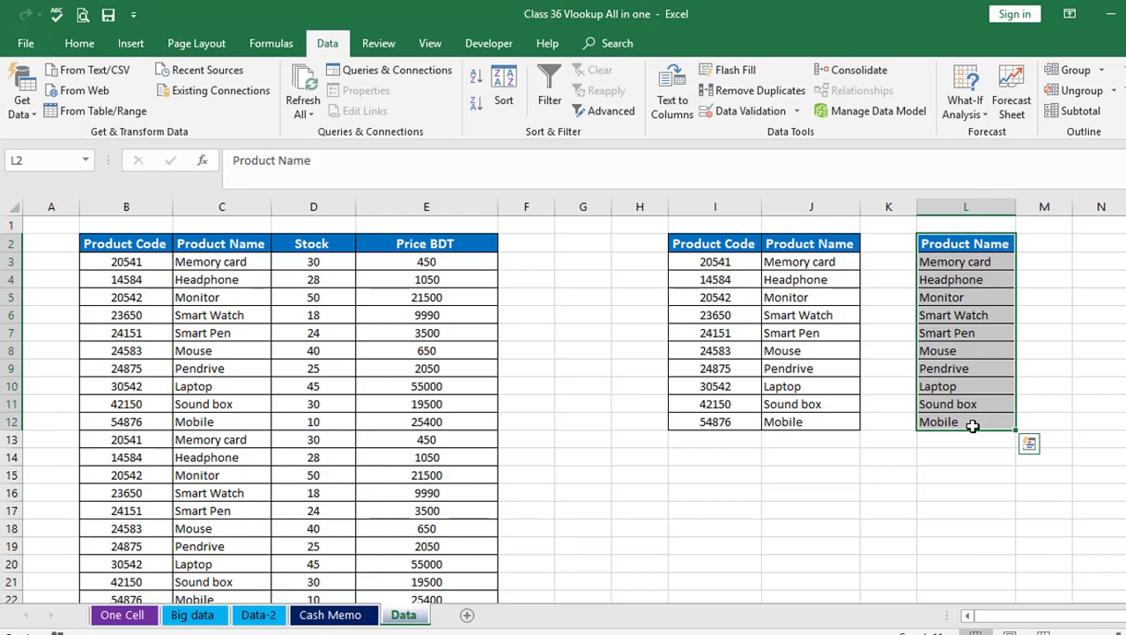
left_click(966, 528)
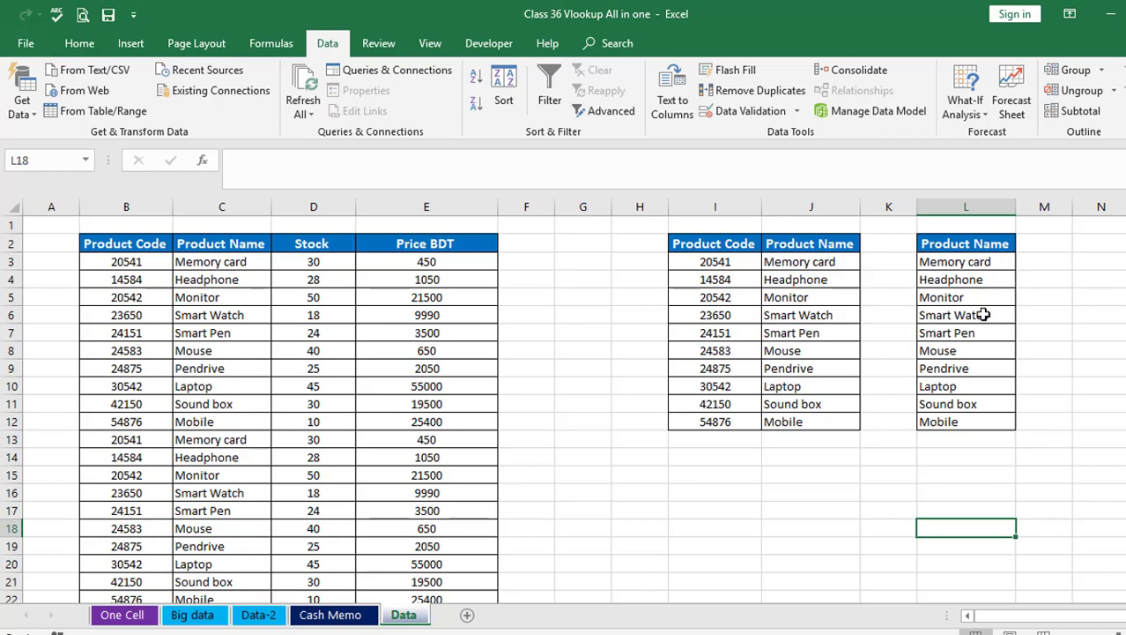
left_click_drag(968, 262, 967, 422)
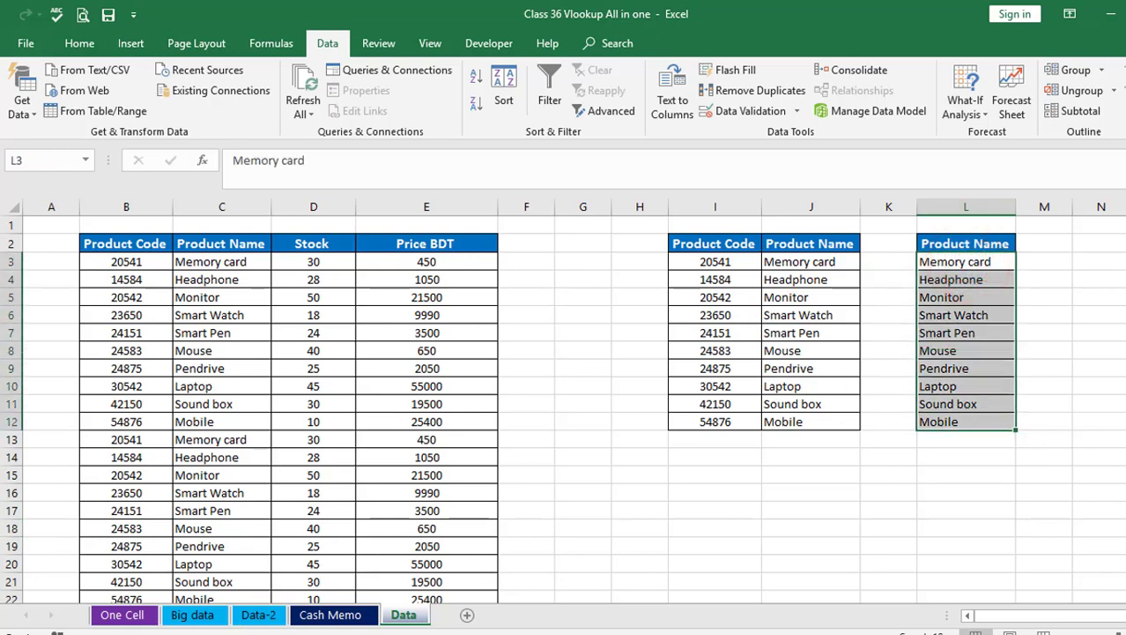
Clear the Monitor entry from Description cell C8 on the Cash Memo sheet.
left_click(331, 614)
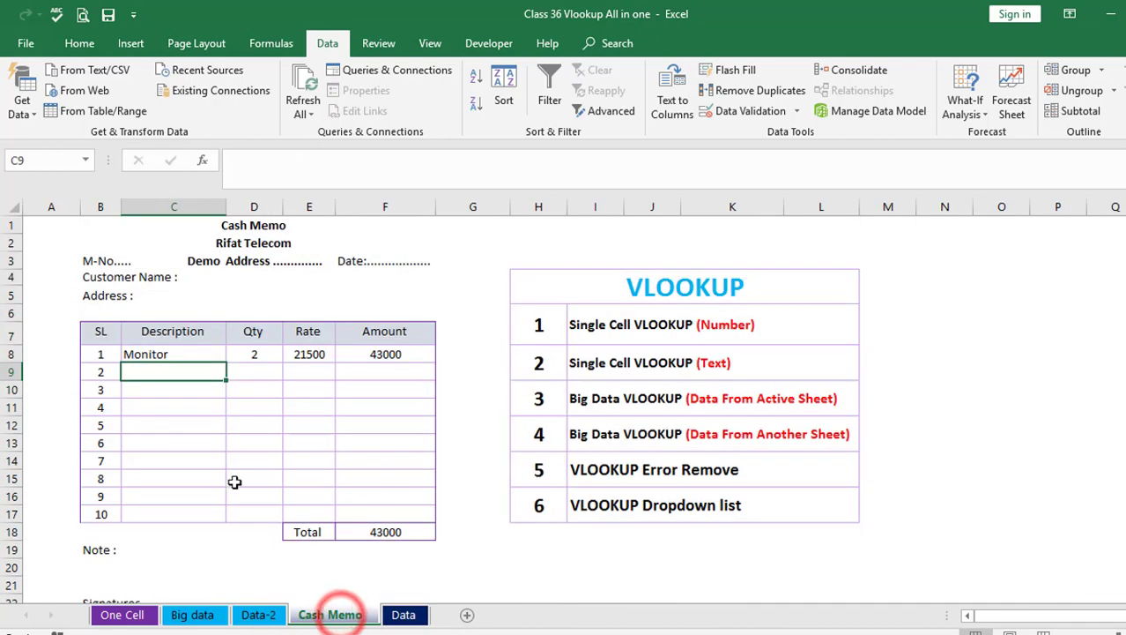
left_click(198, 476)
left_click(172, 358)
key("Delete")
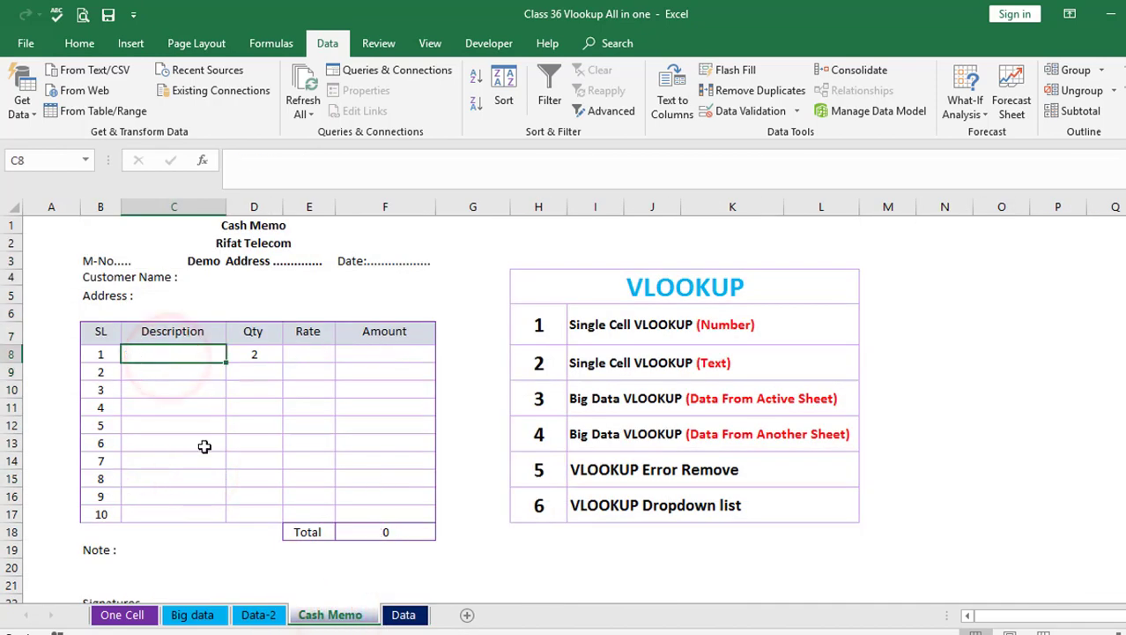
Open the data validation settings for Description cell C8 of the Cash Memo.
left_click(203, 445)
left_click(204, 354)
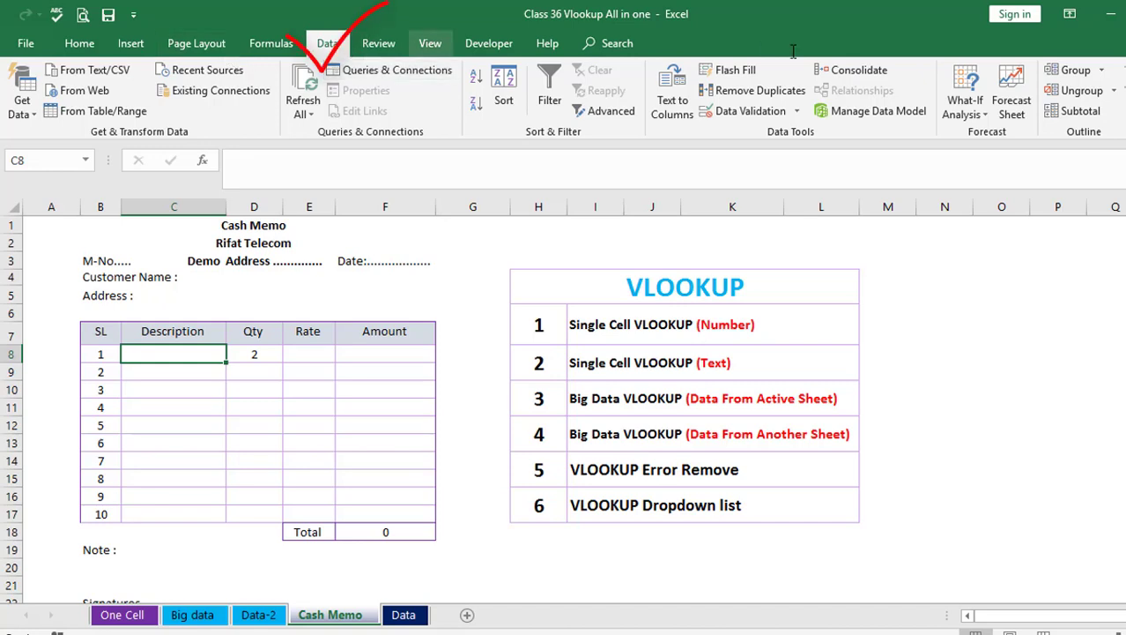
left_click(760, 111)
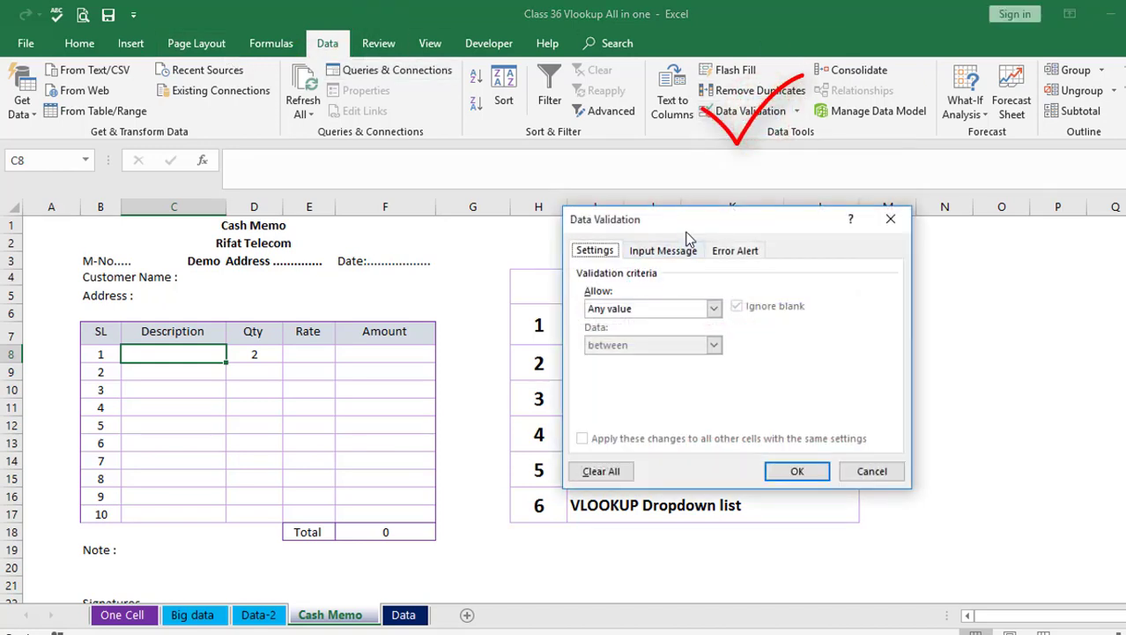
left_click_drag(687, 222, 635, 216)
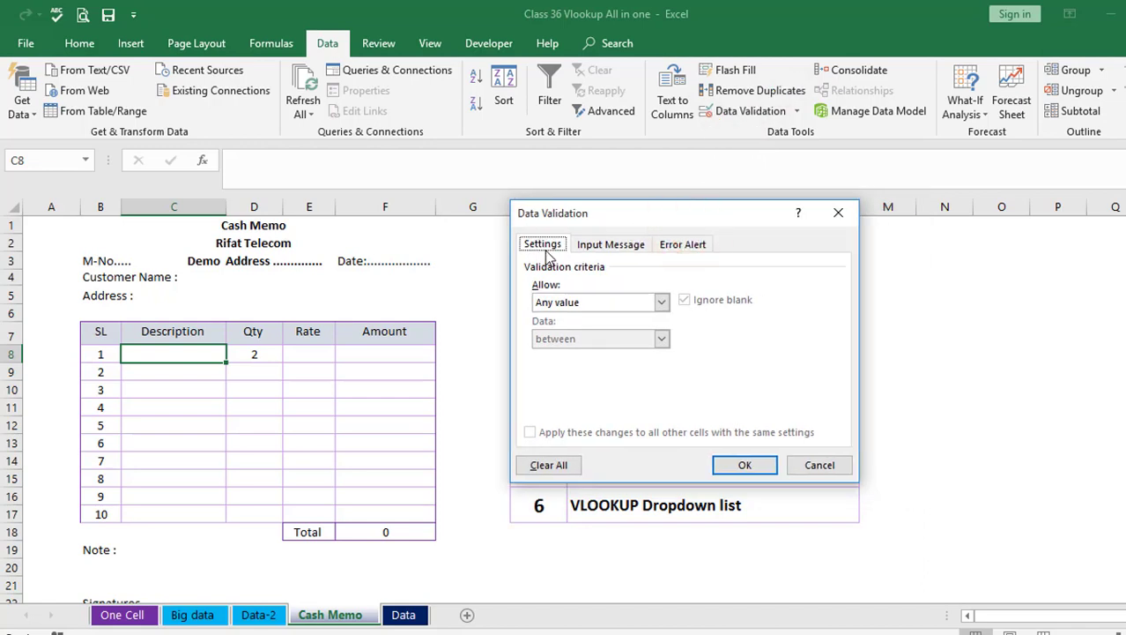
Switch the error alert for invalid data off and on again, and return to the validation criteria.
left_click(696, 248)
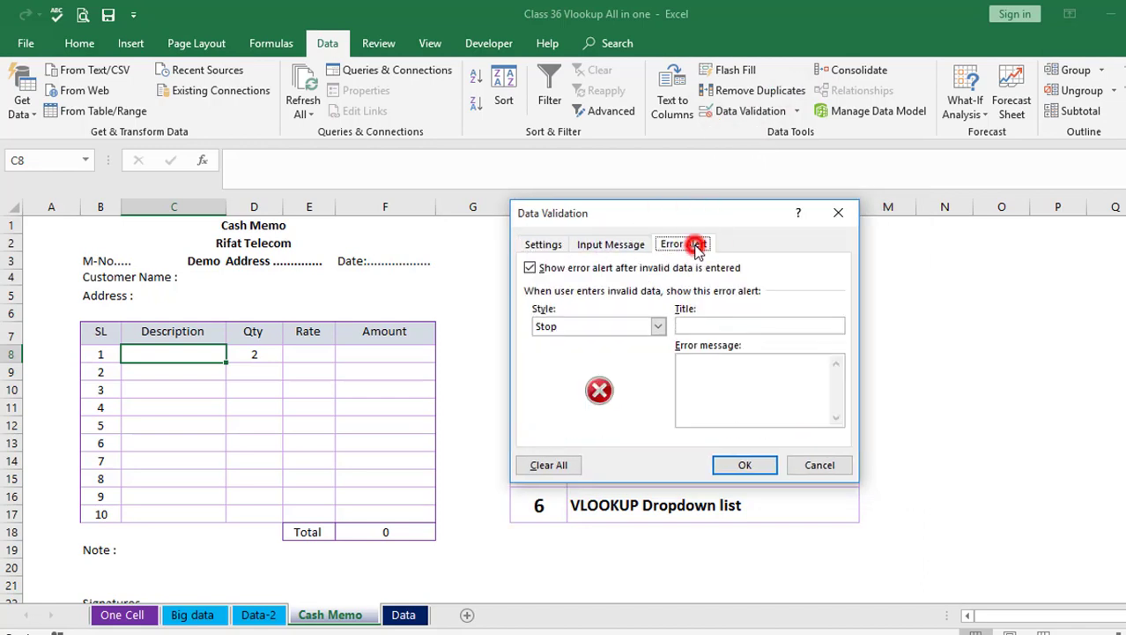
left_click(531, 269)
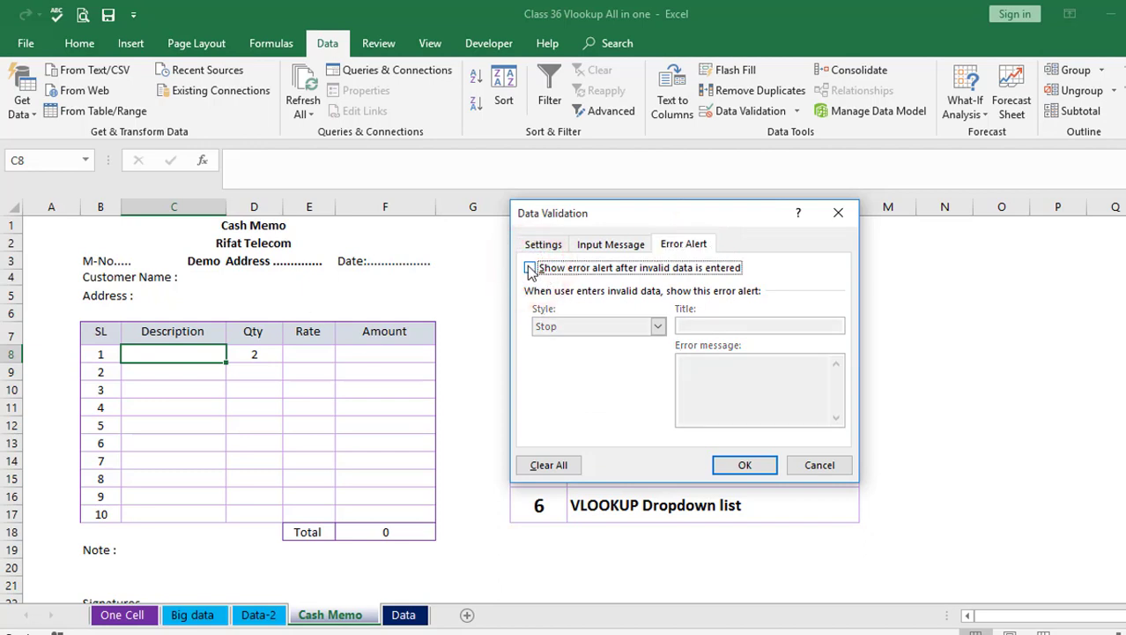
left_click(530, 268)
left_click(542, 244)
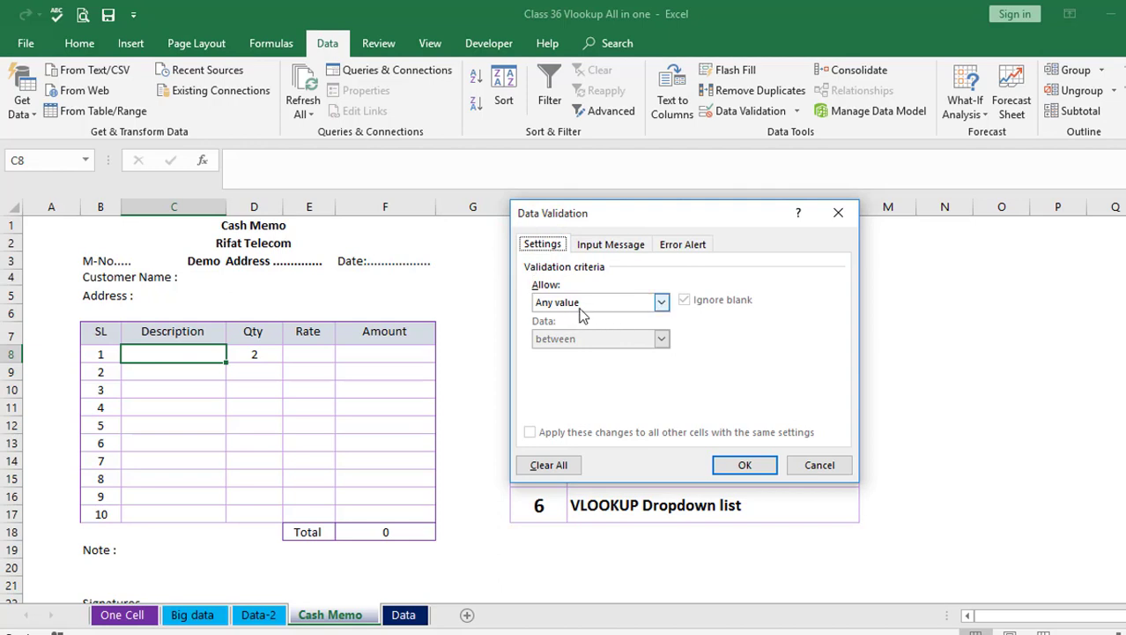
Restrict cell C8 to a List with an in-cell dropdown, using ='Data '!$L$3:$L$12 as the source.
left_click(662, 302)
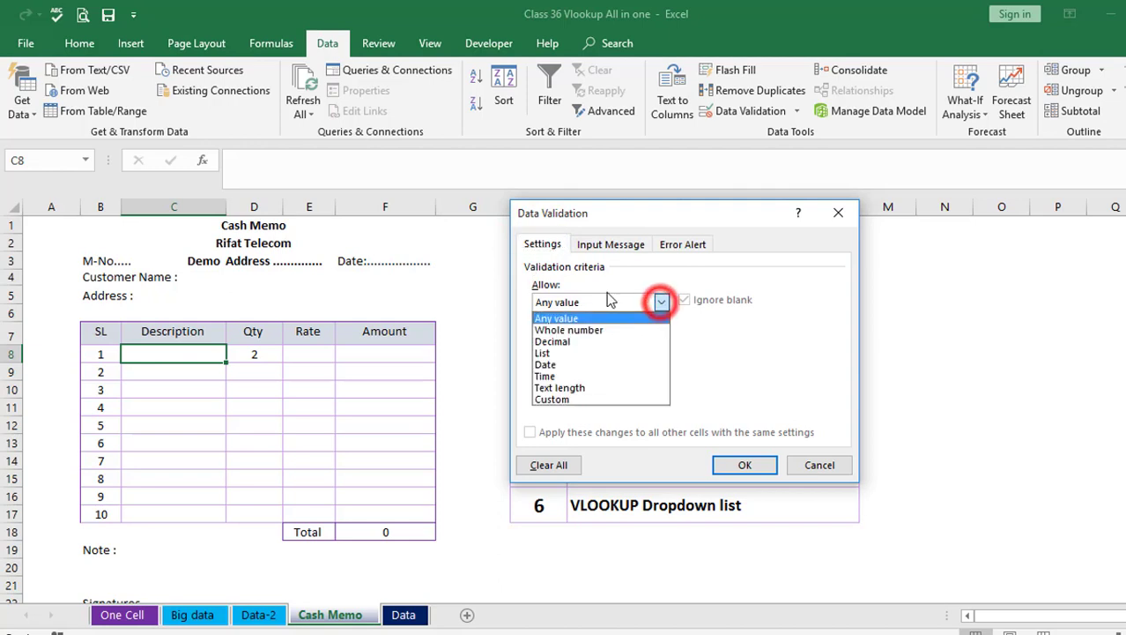
left_click(555, 354)
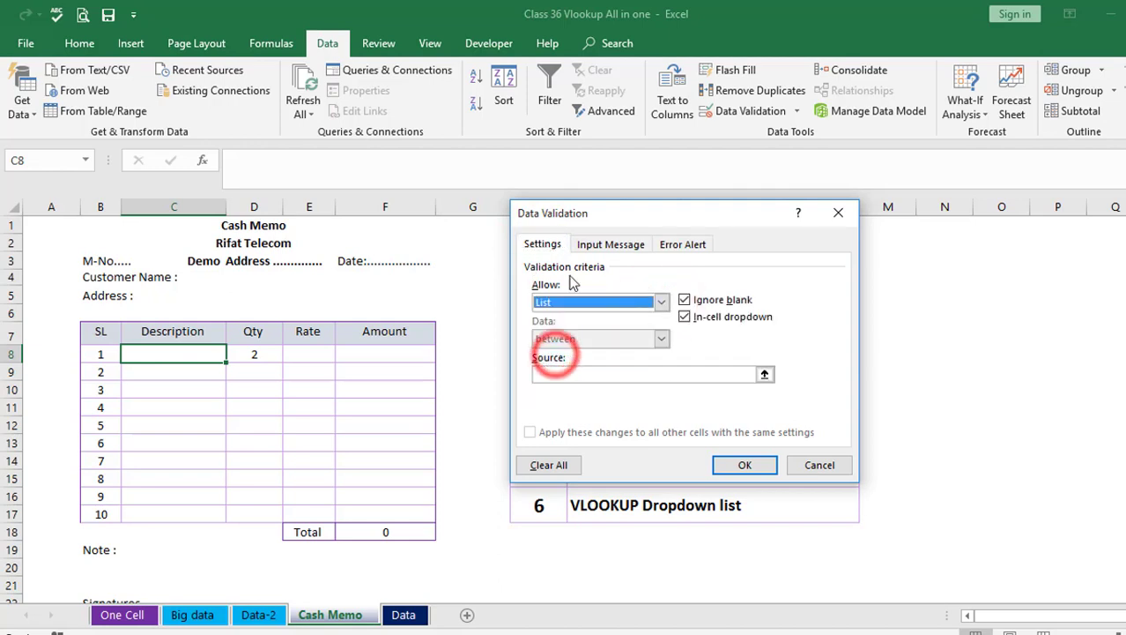
left_click(561, 373)
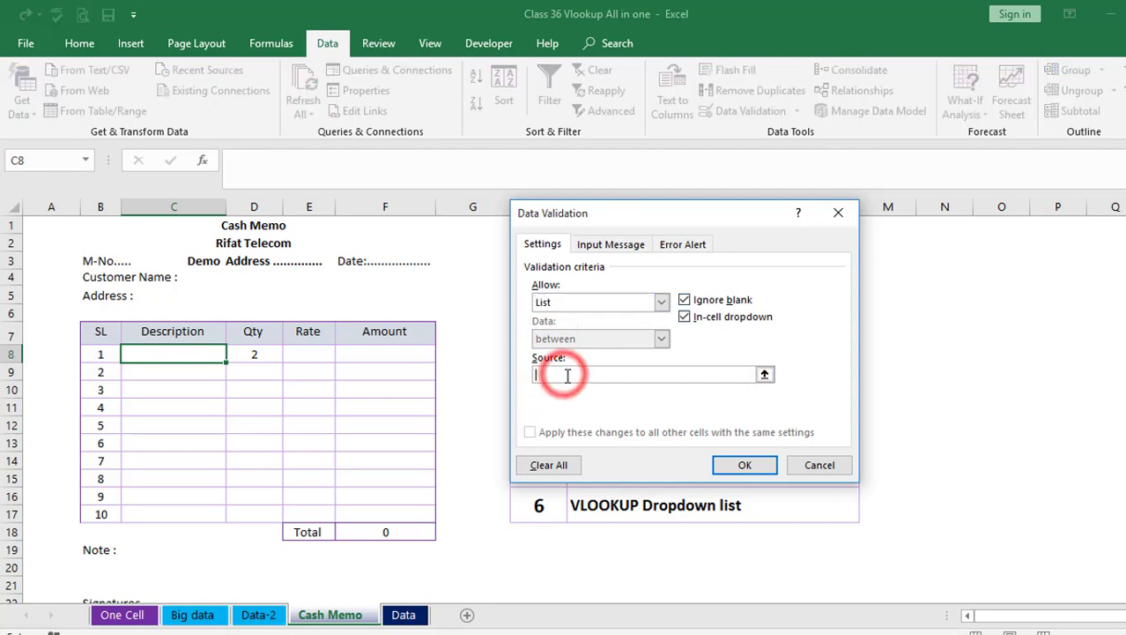
left_click_drag(674, 220, 539, 195)
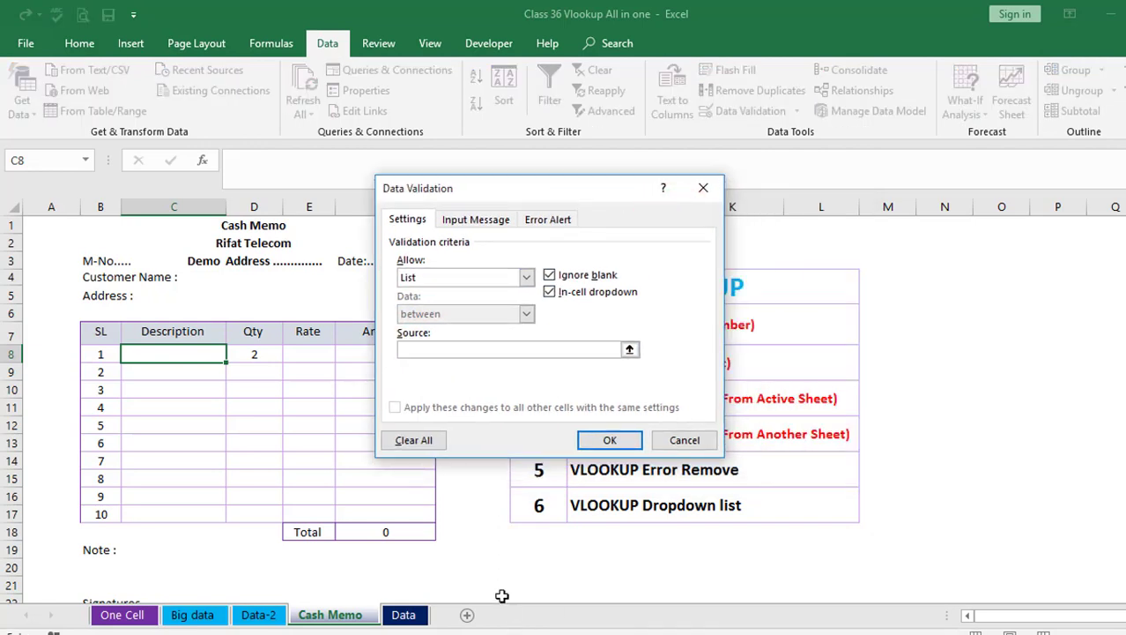
left_click(406, 619)
left_click_drag(577, 197, 456, 186)
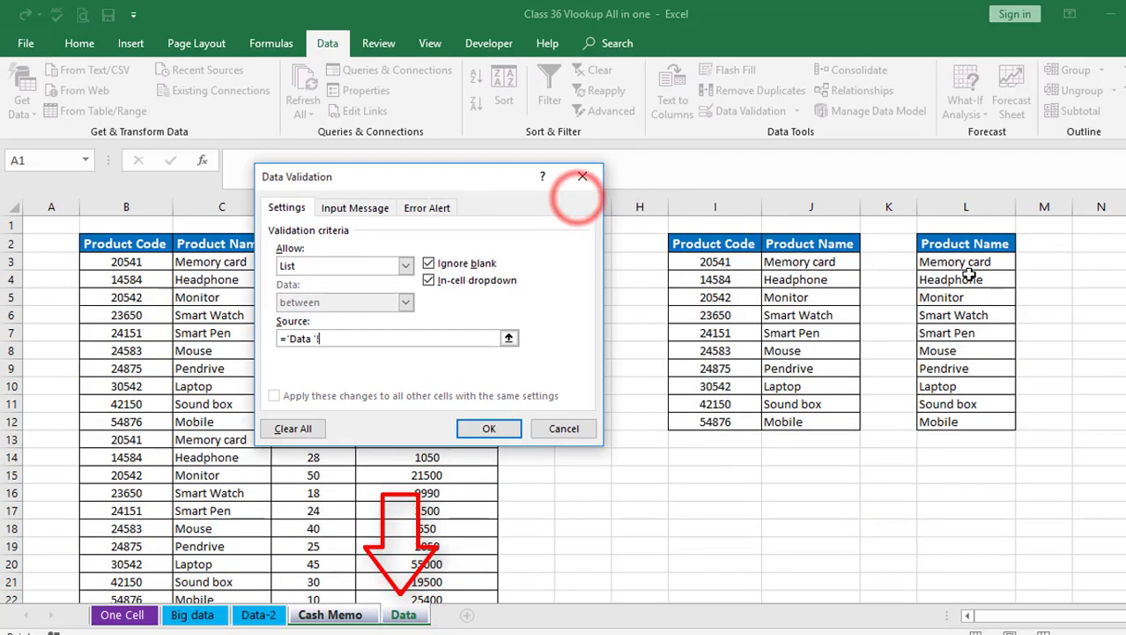
left_click_drag(965, 262, 978, 420)
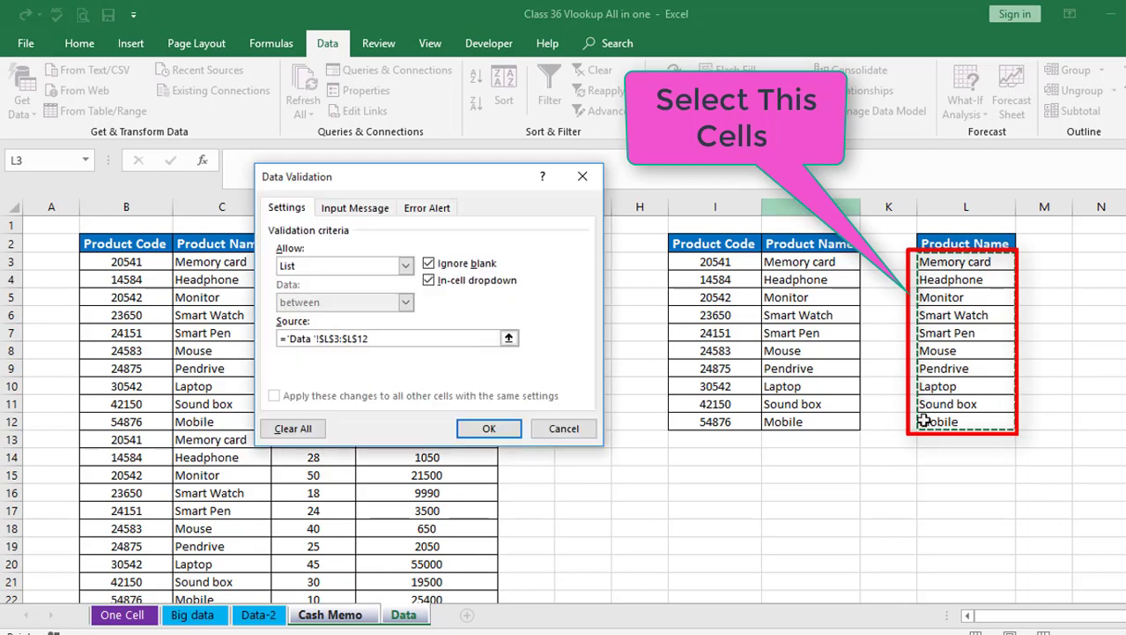
left_click(487, 429)
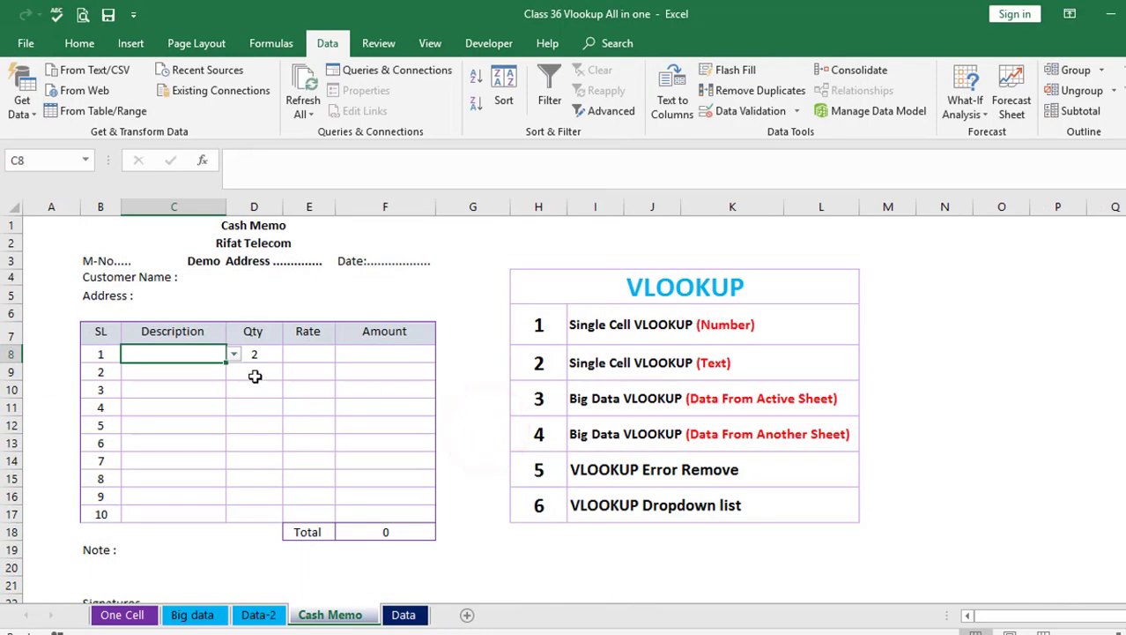
Copy the dropdown cell C8 down through C17 so every Description row has the product list.
left_click(198, 375)
left_click(201, 354)
key("shift+Down")
key("shift+Down")
key("shift+Down")
key("shift+Down")
key("shift+Down")
key("shift+Down")
key("shift+Down")
key("shift+Down")
key("shift+Down")
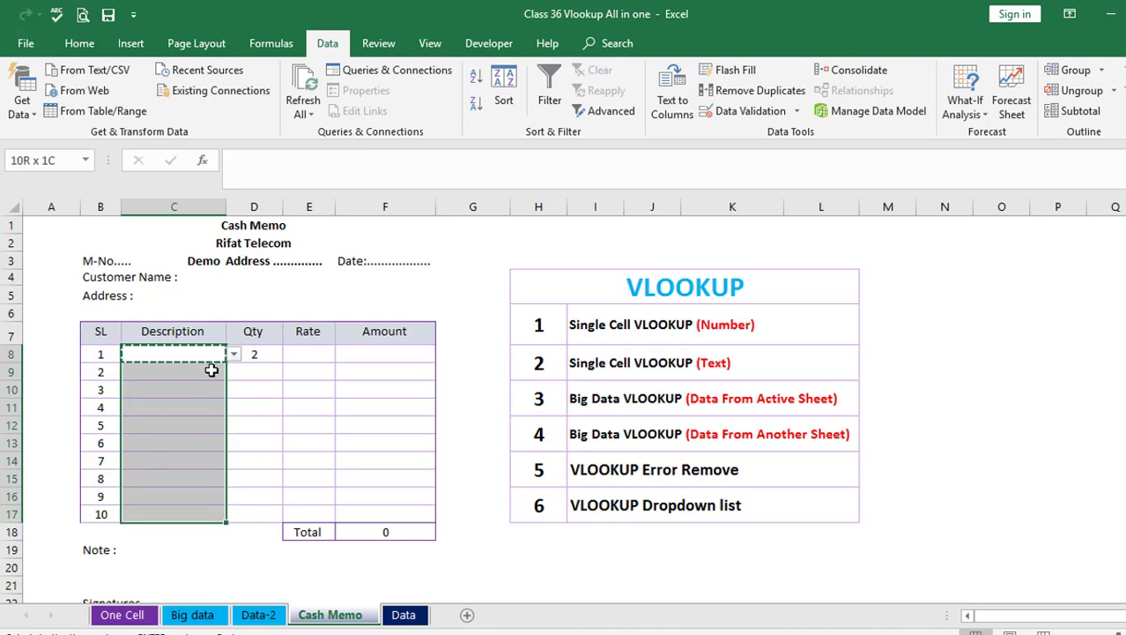
Choose Monitor from the dropdown list in Description cells C14 and C8.
left_click(195, 413)
left_click(195, 460)
left_click(234, 460)
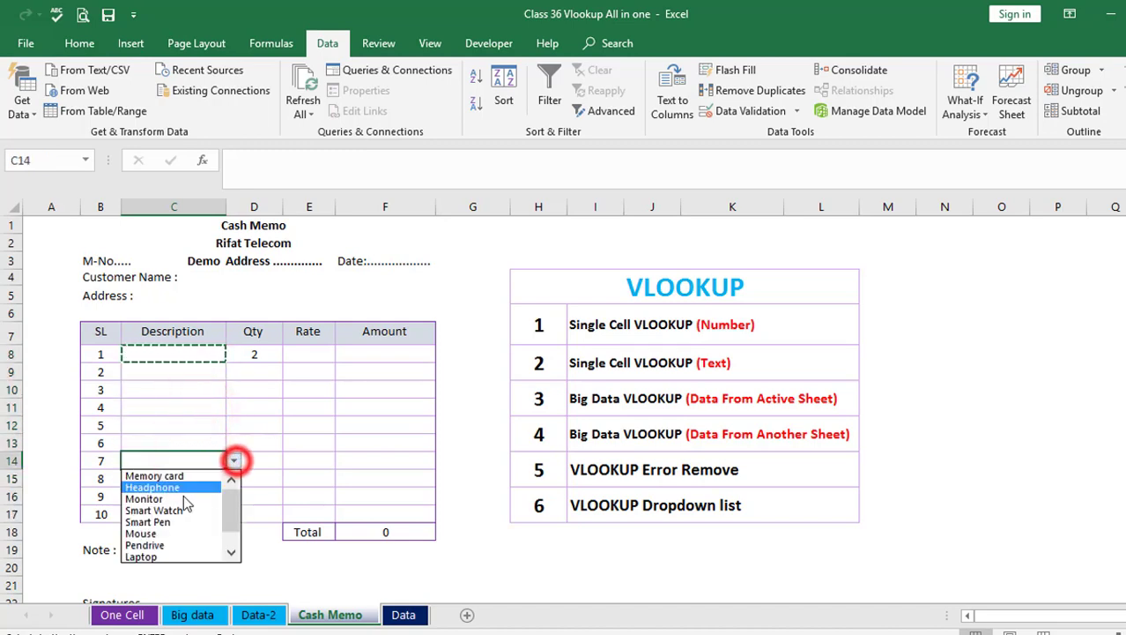
left_click(180, 499)
left_click(214, 354)
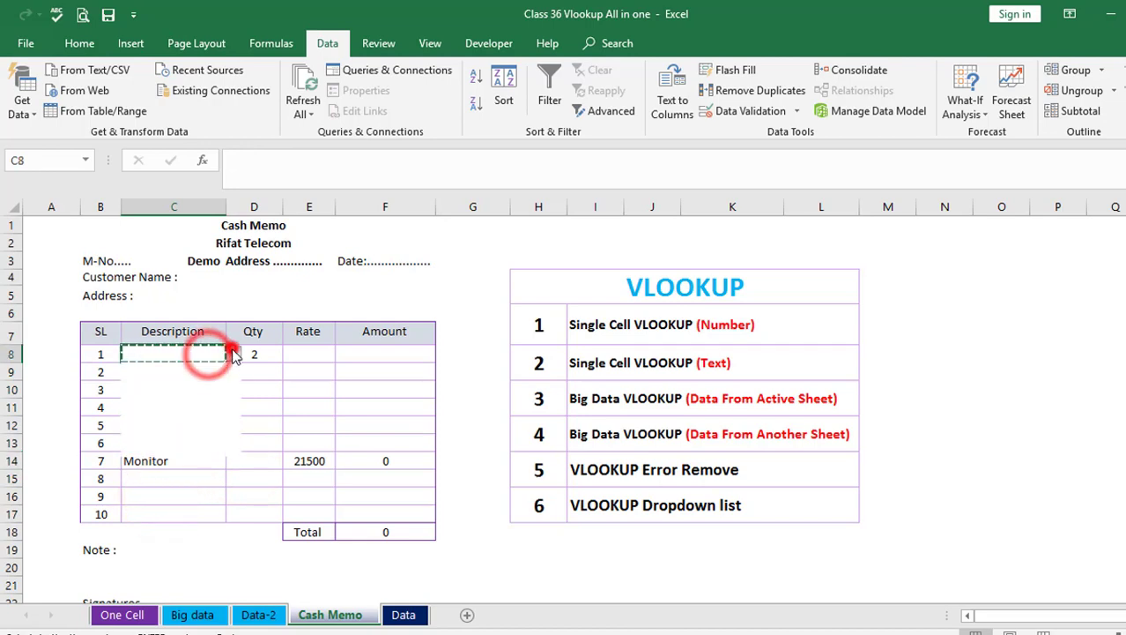
left_click(158, 389)
left_click(185, 388)
Try to enter 0 in Description cell C8 to test the list restriction, and cancel the entry.
left_click(183, 355)
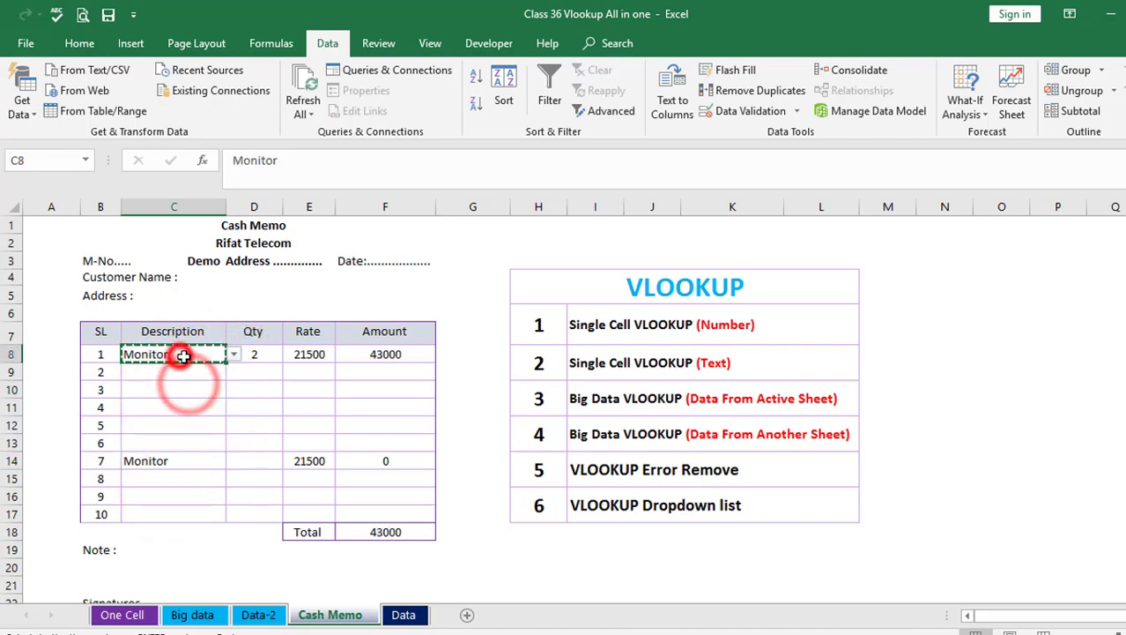
type("0")
key("Return")
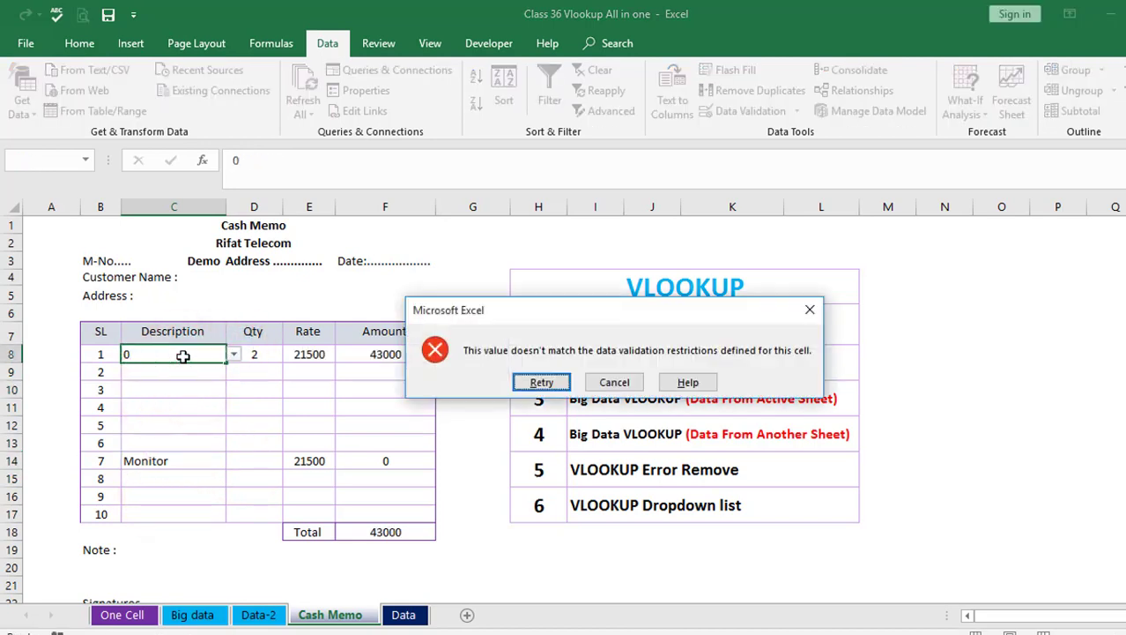
left_click(620, 389)
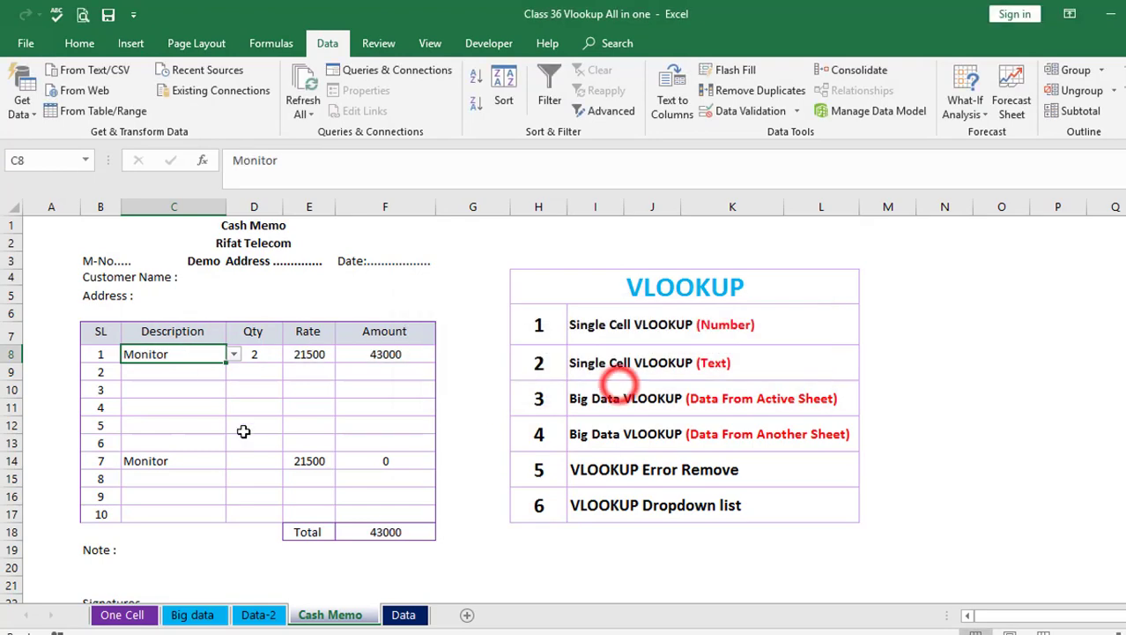
Look through the products offered in the C8 dropdown list.
left_click(233, 353)
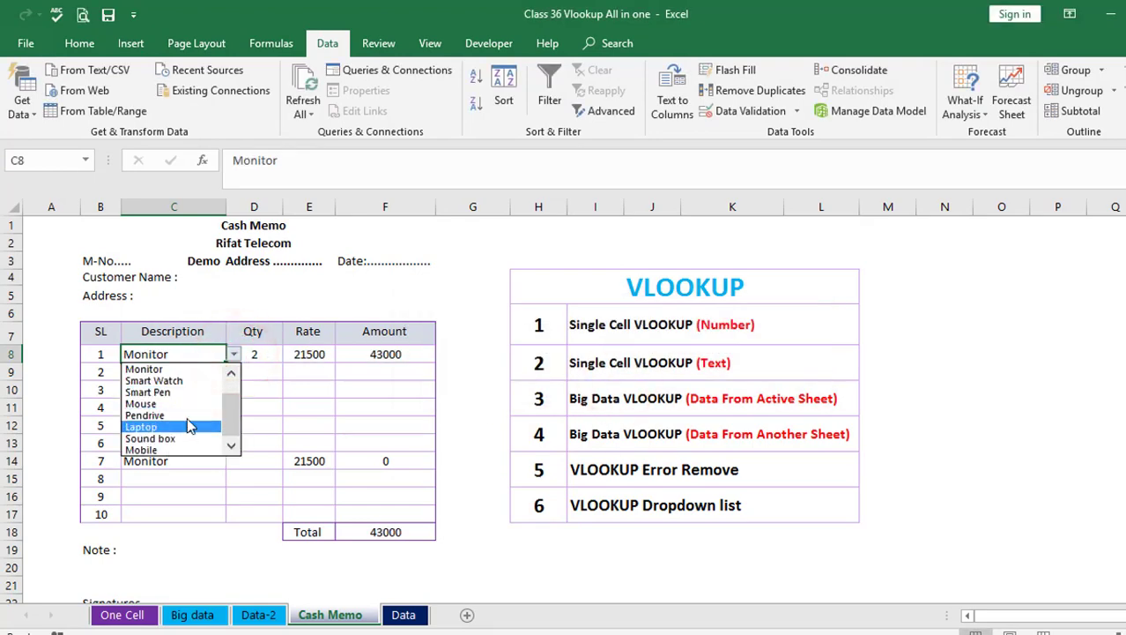
left_click(284, 378)
left_click(187, 401)
Try to enter the text fhgfhfg in Description cell C8, and cancel the entry.
left_click(181, 356)
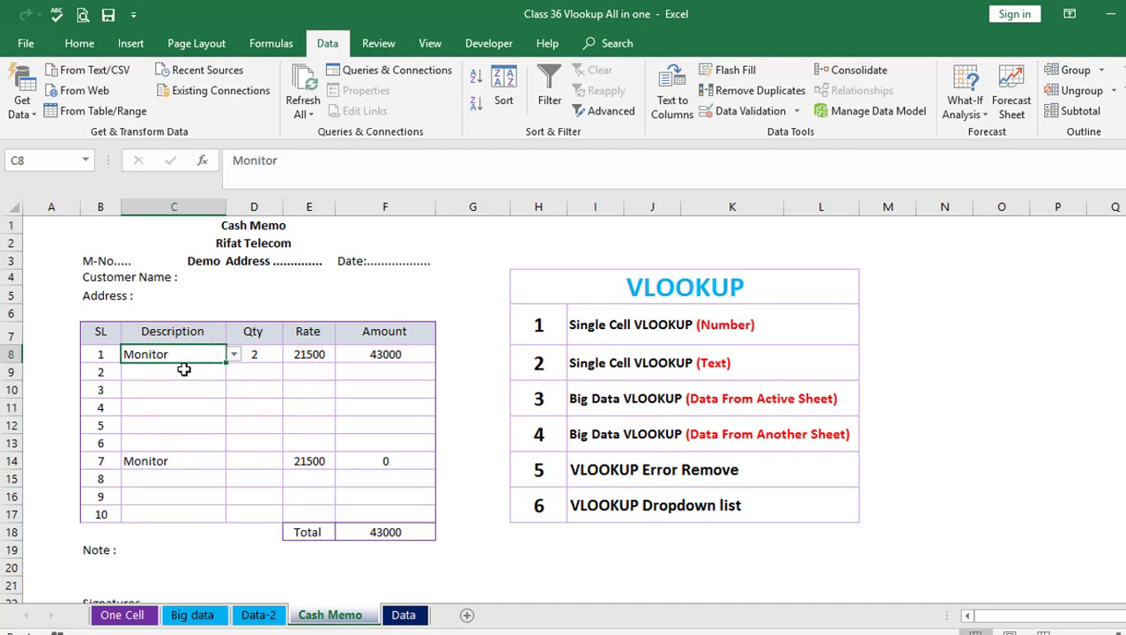
type("fhgfhf")
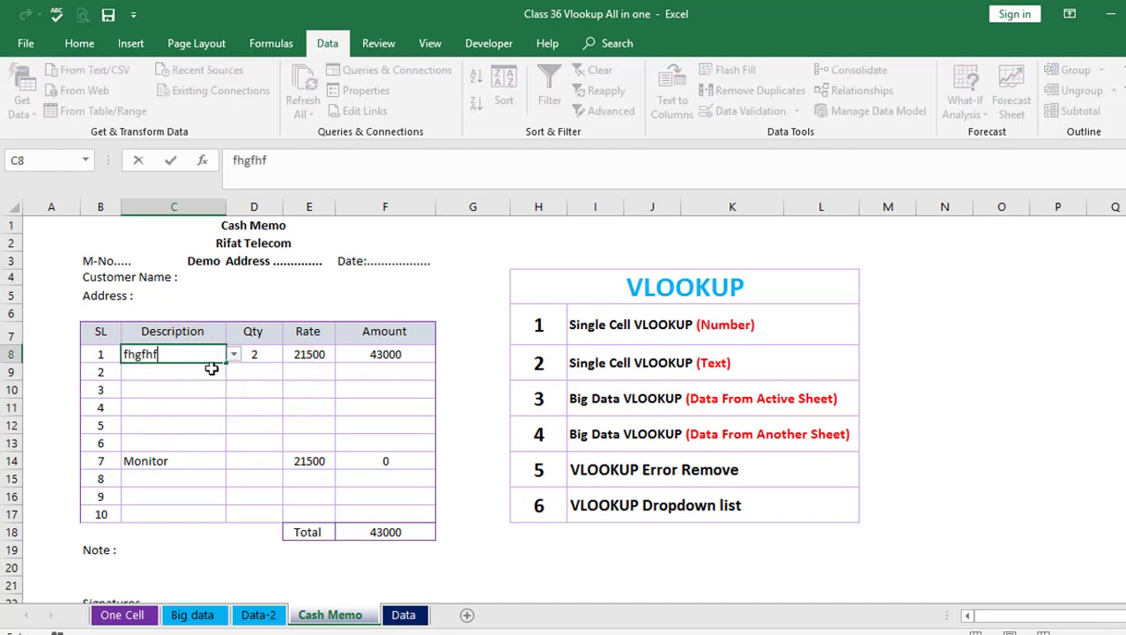
type("g")
key("Return")
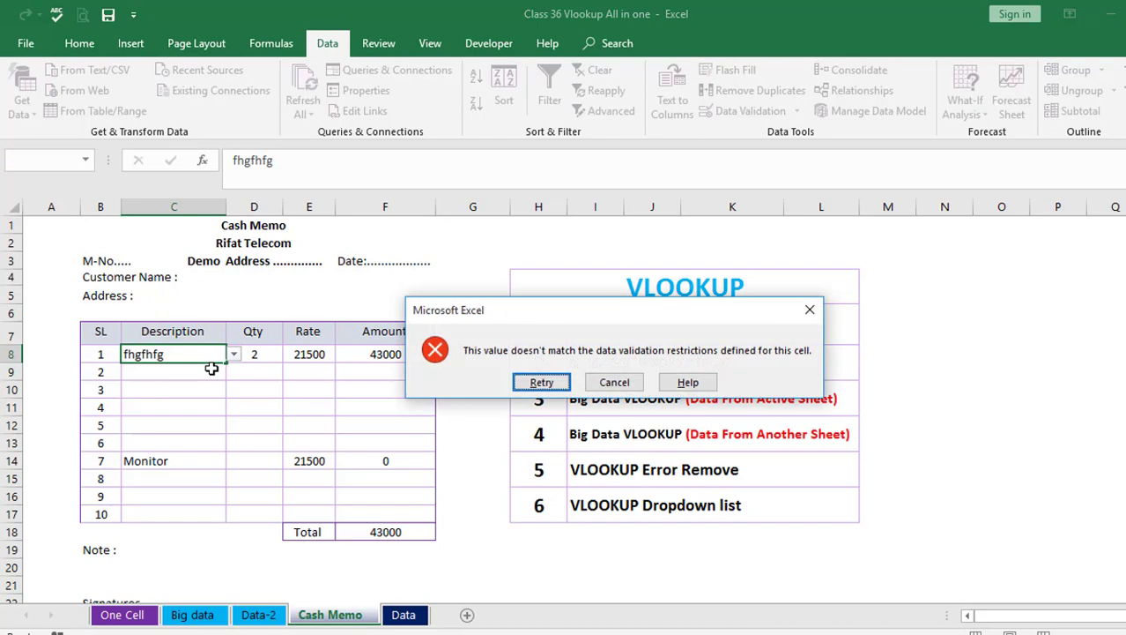
left_click(632, 382)
Turn off the error alert for invalid data in the data validation of Description cells C8:C17.
left_click(176, 423)
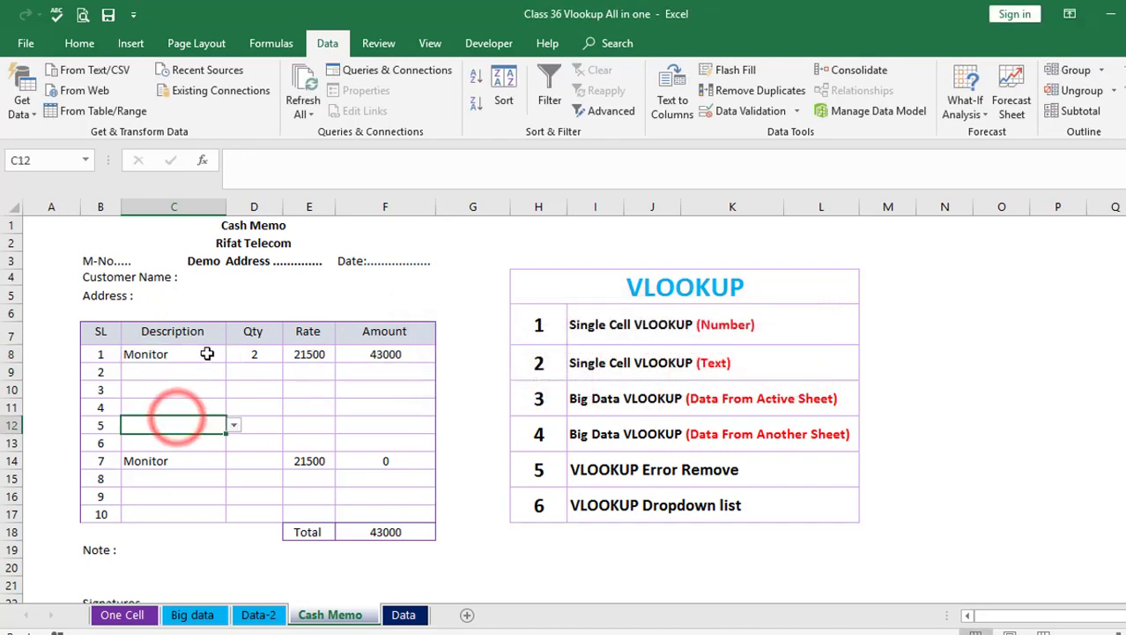
left_click(205, 357)
left_click(157, 390)
left_click(176, 355)
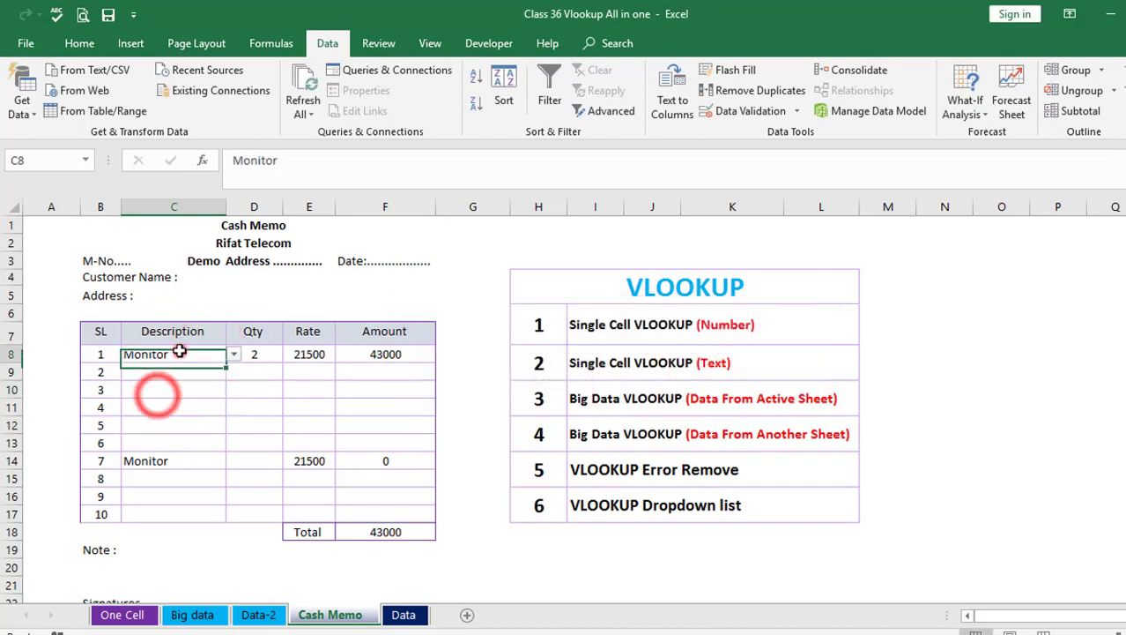
left_click_drag(191, 356, 189, 514)
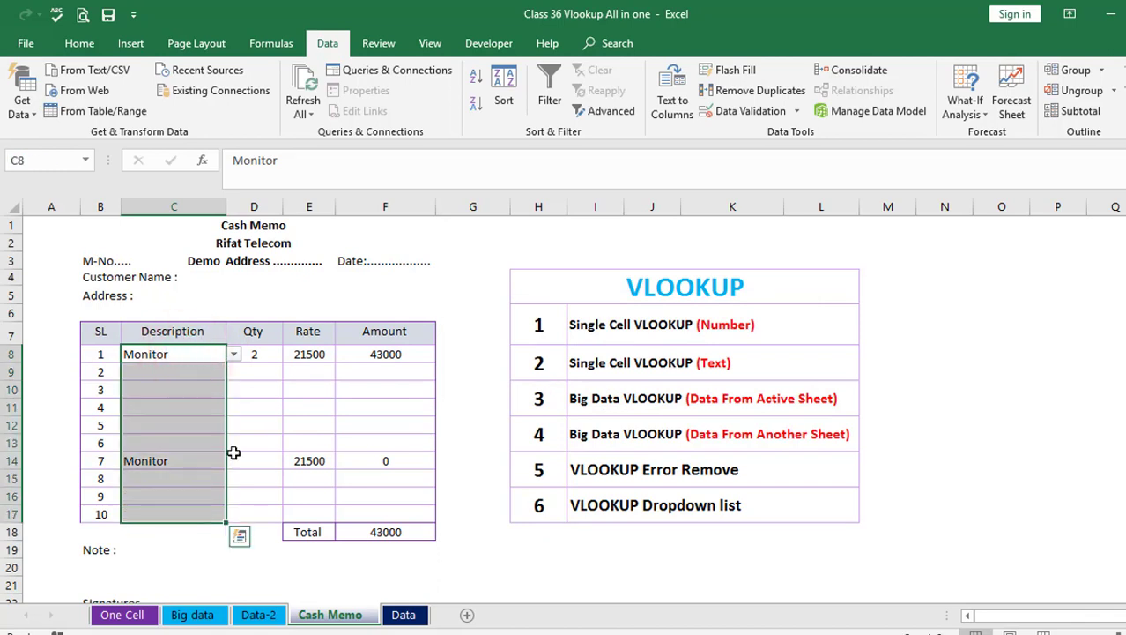
left_click(753, 111)
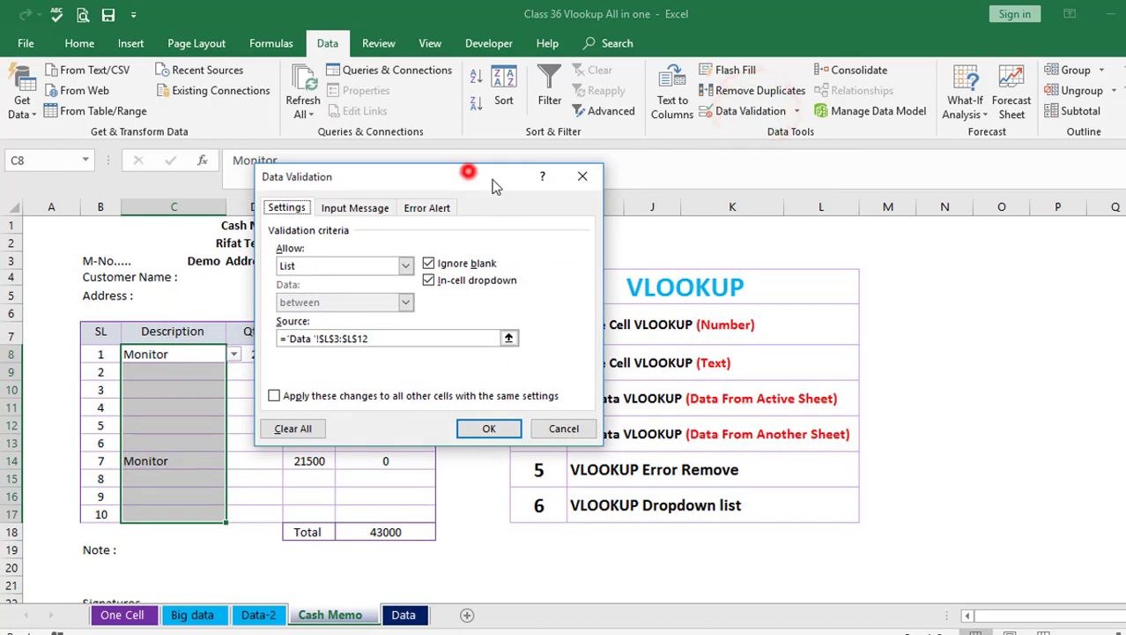
left_click_drag(465, 170, 653, 184)
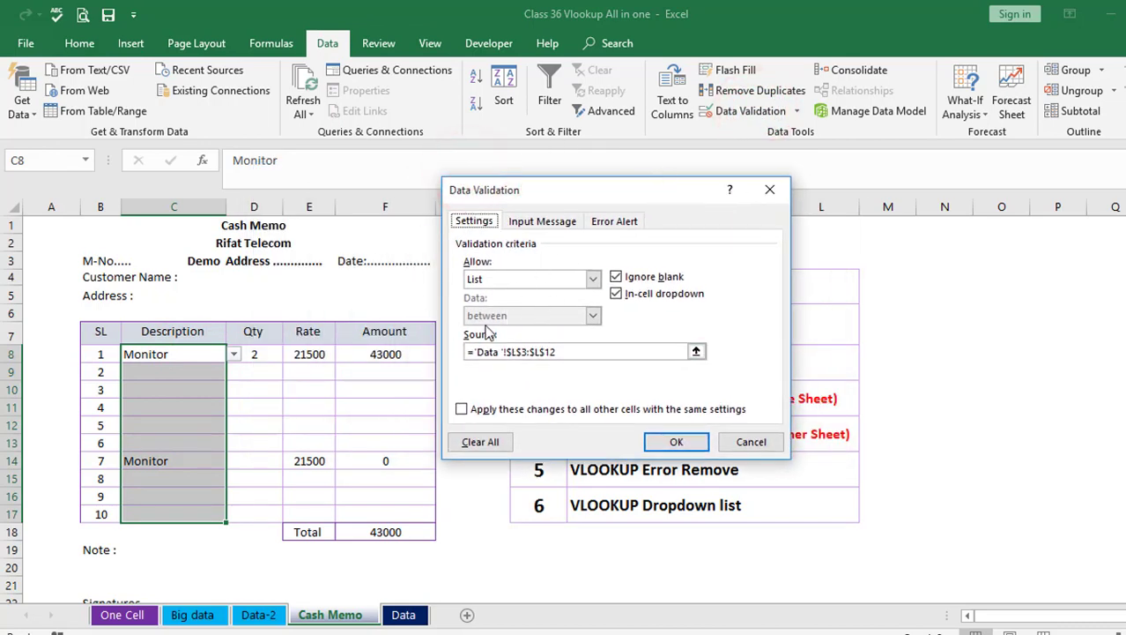
left_click(615, 222)
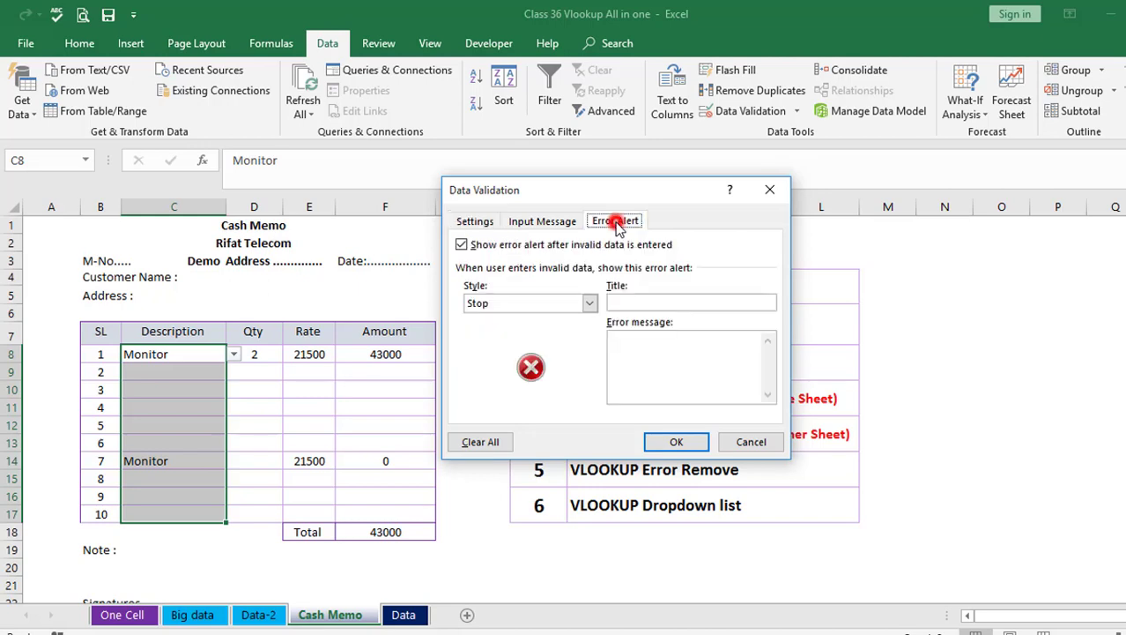
left_click(462, 246)
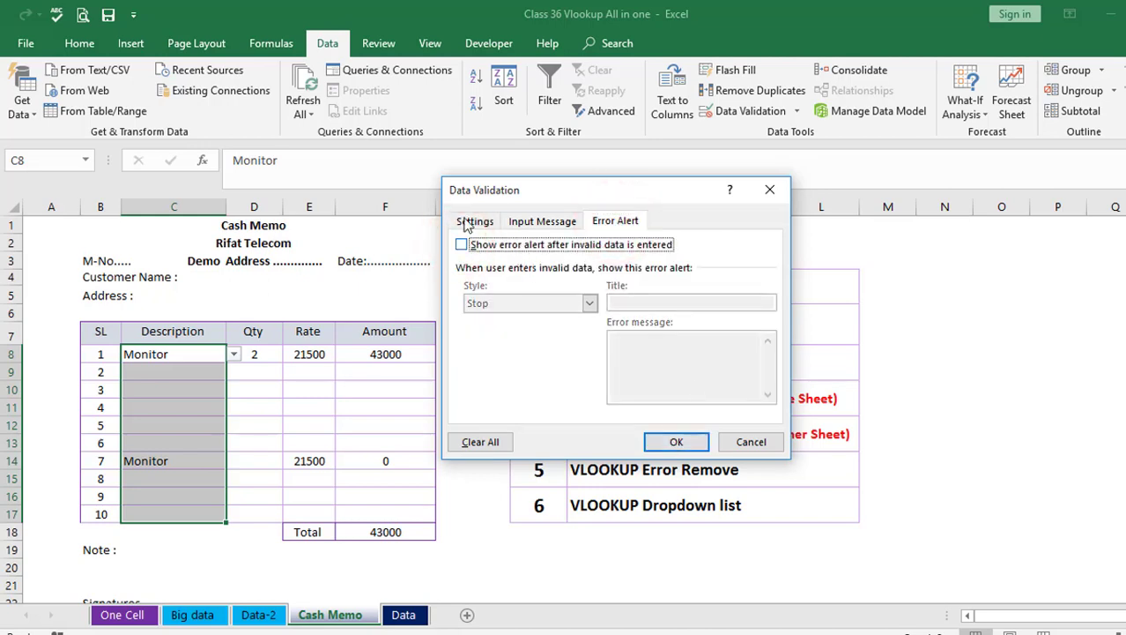
left_click(674, 442)
Test unlisted entries with fgfg in C8 and fghdjfk in C9, and clear the Description cells C8:C17.
left_click(173, 443)
left_click(180, 355)
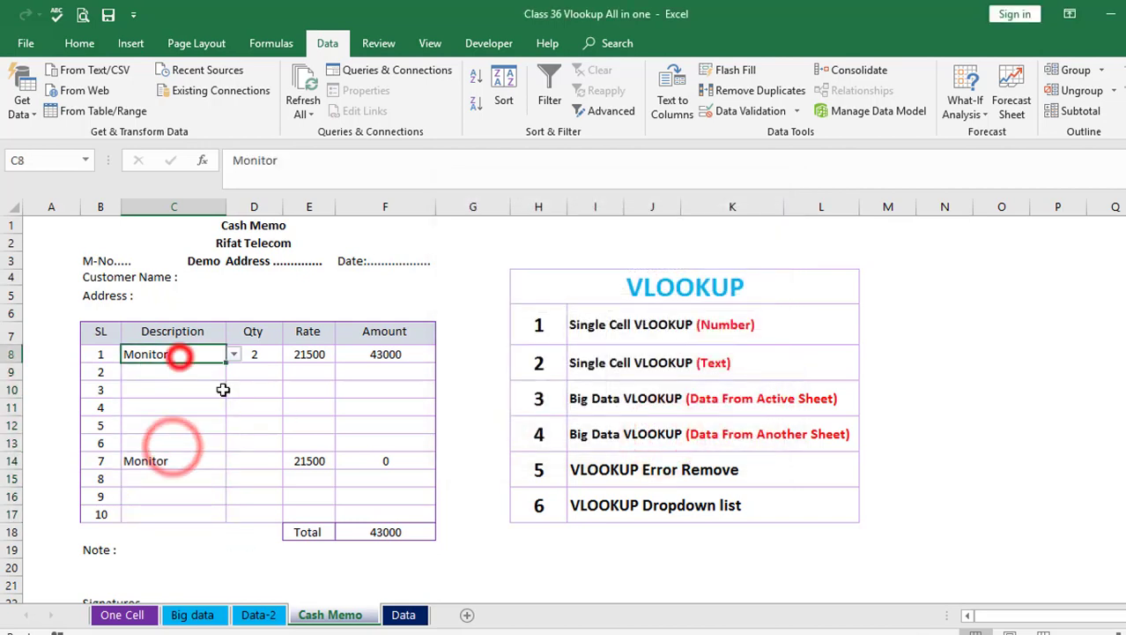
type("fgfg")
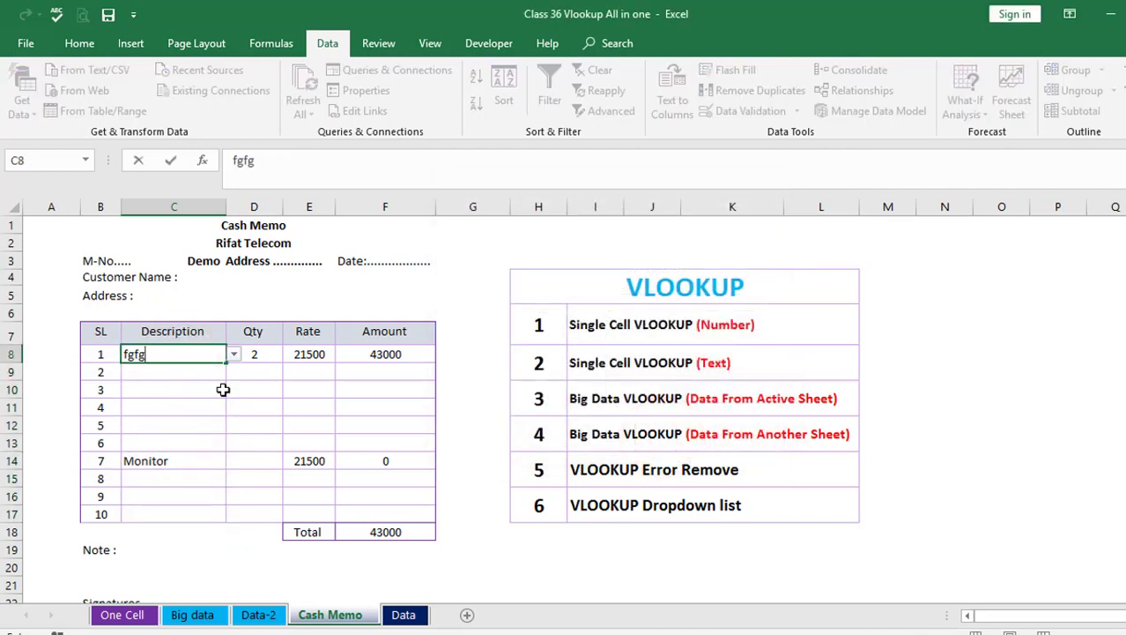
key("Return")
key("Return")
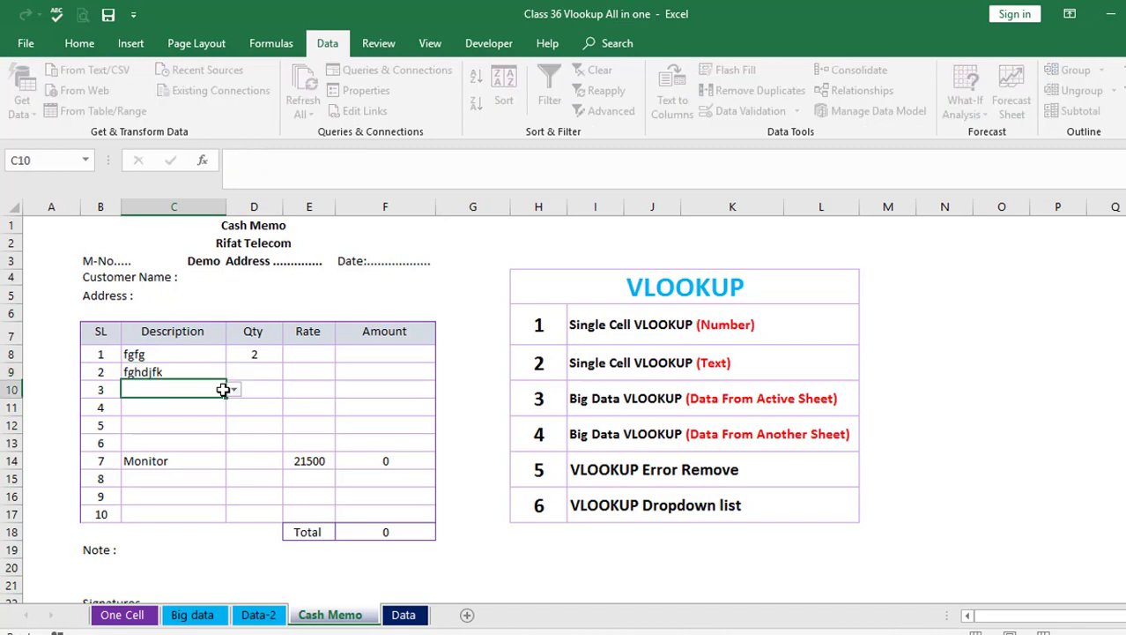
type("fgfdgfjd")
key("Return")
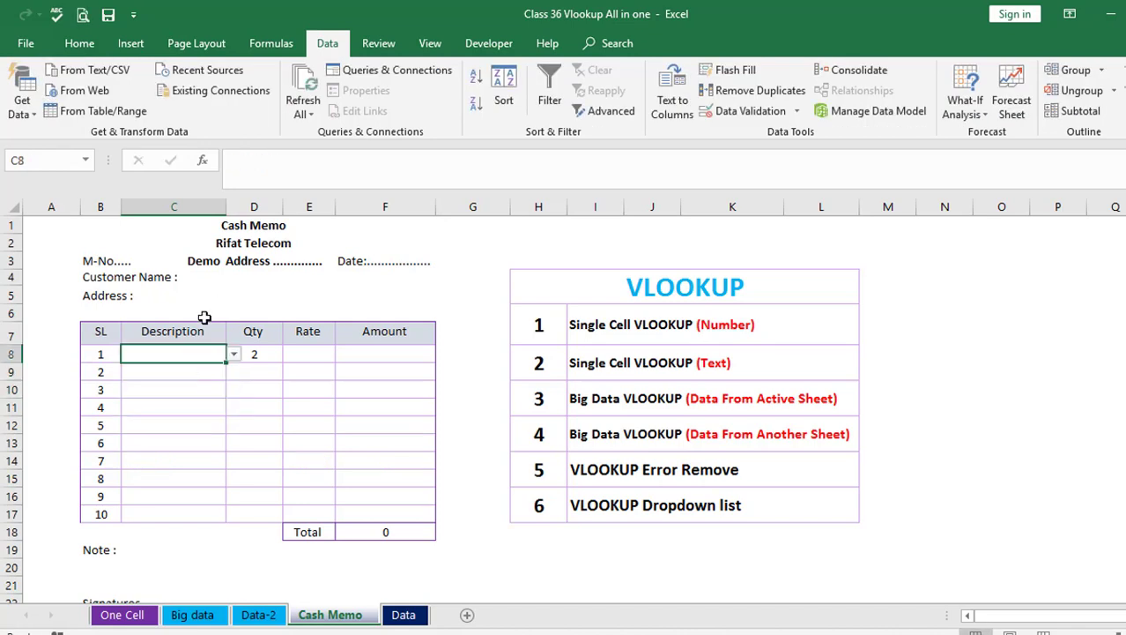
Choose Monitor in Description cell C8 and Smart Pen in C9 from the dropdown lists.
left_click(234, 355)
left_click(156, 392)
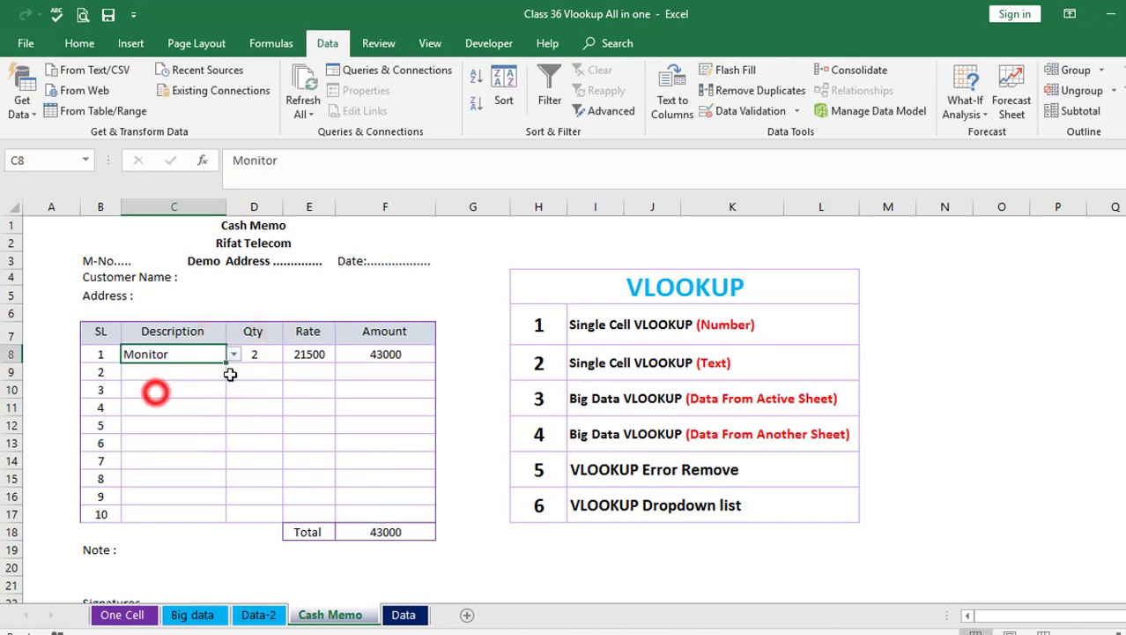
left_click(171, 371)
left_click(234, 371)
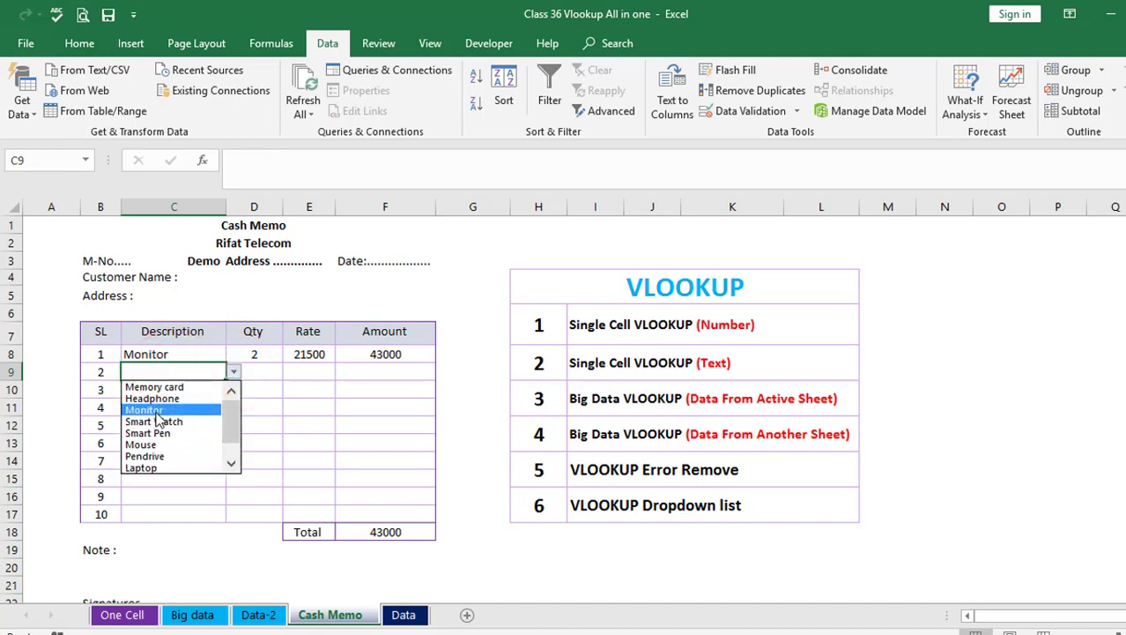
left_click(160, 434)
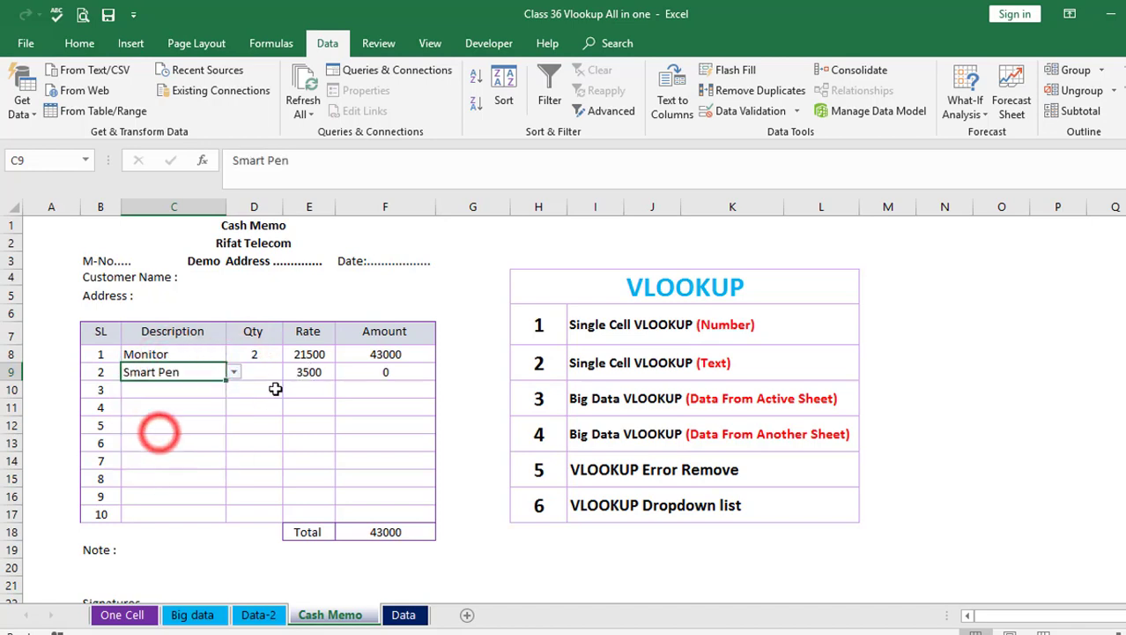
Enter a quantity of 10 for the Smart Pen in cell D9 and check its Amount formula.
left_click(275, 372)
type("10")
key("Return")
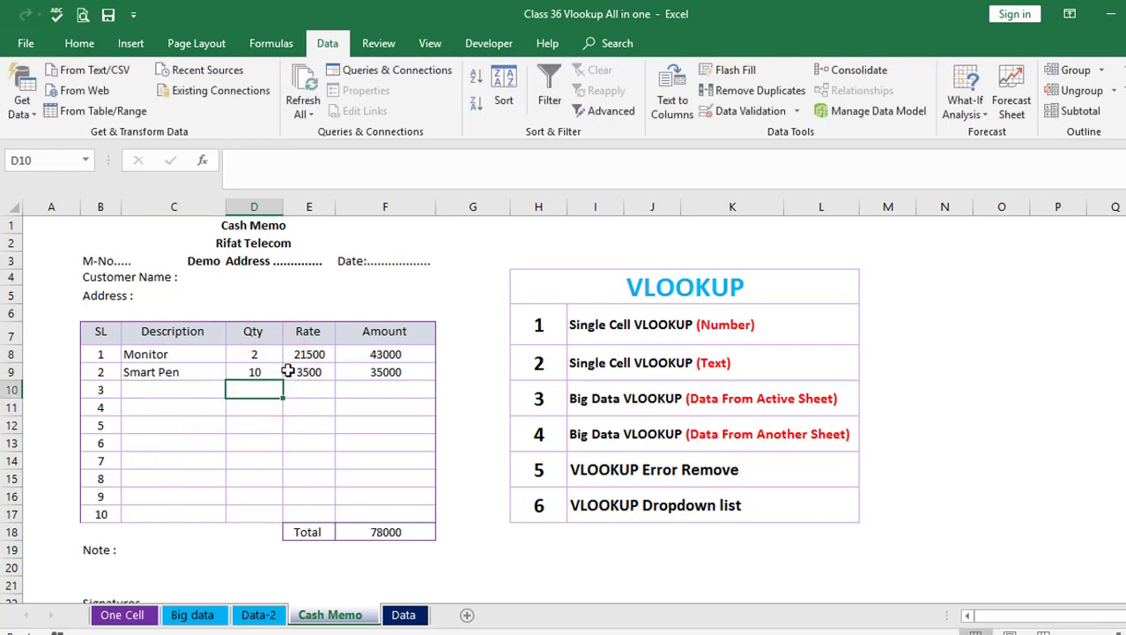
left_click(385, 371)
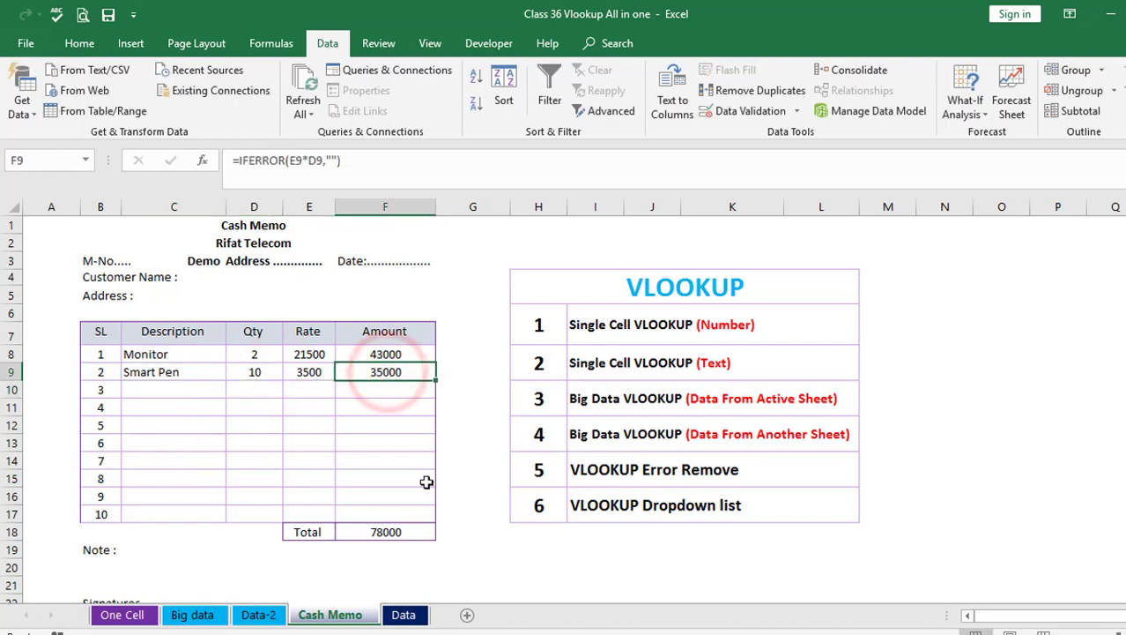
left_click(167, 414)
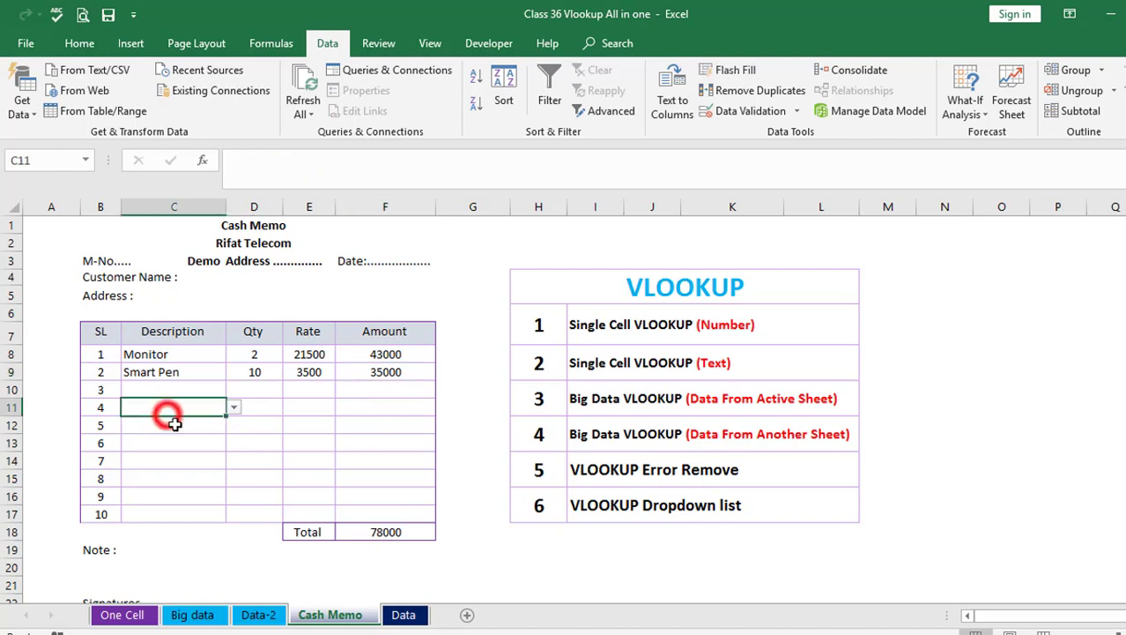
key("Down")
key("Down")
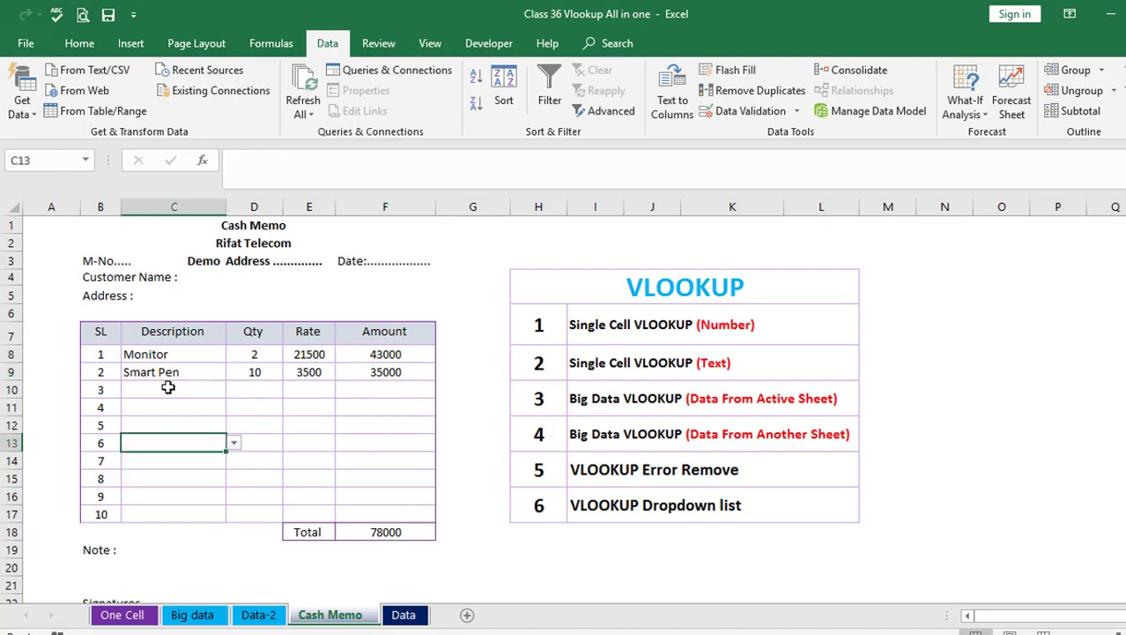